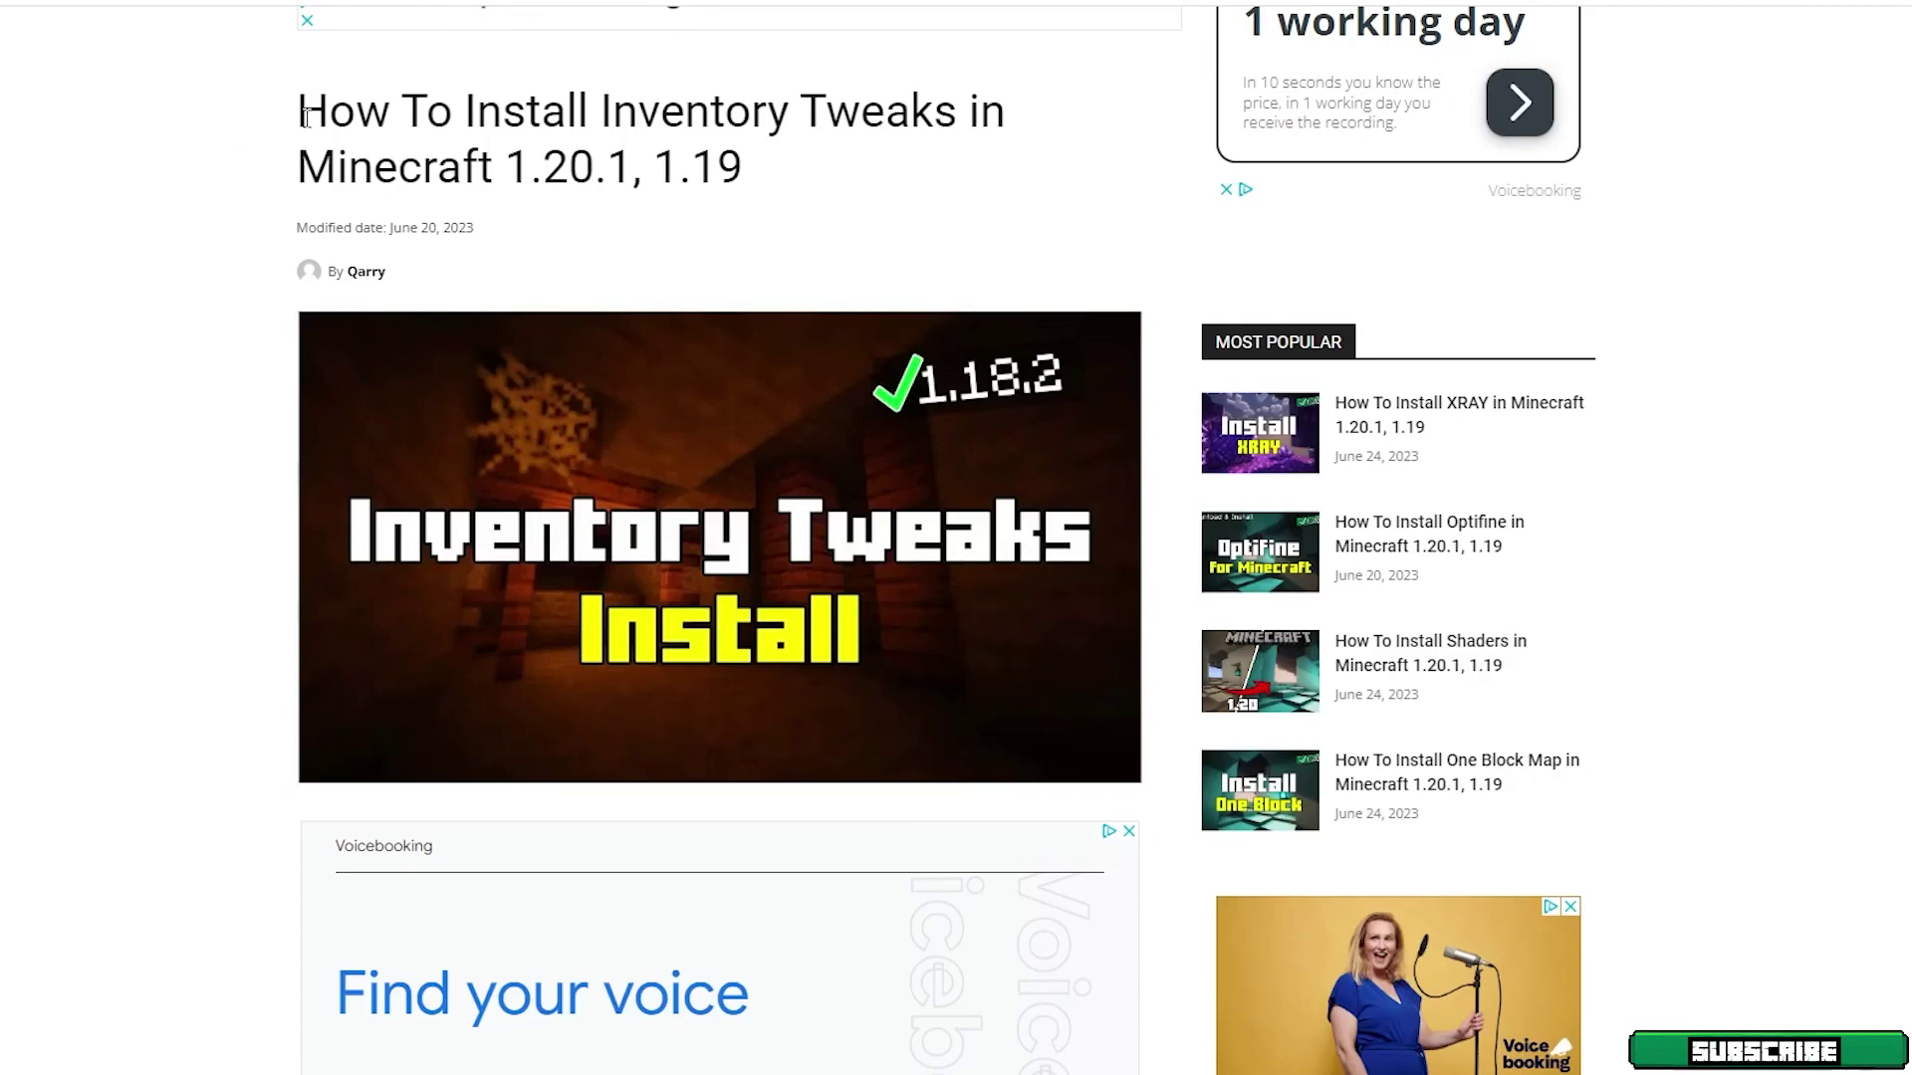
Read through the Inventory Tweaks installation article down to the mod link in its Downloads section.
mouse_move(307, 117)
left_mouse_down()
mouse_move(343, 118)
mouse_move(305, 121)
left_mouse_up()
scroll(269, 248, "down", 13)
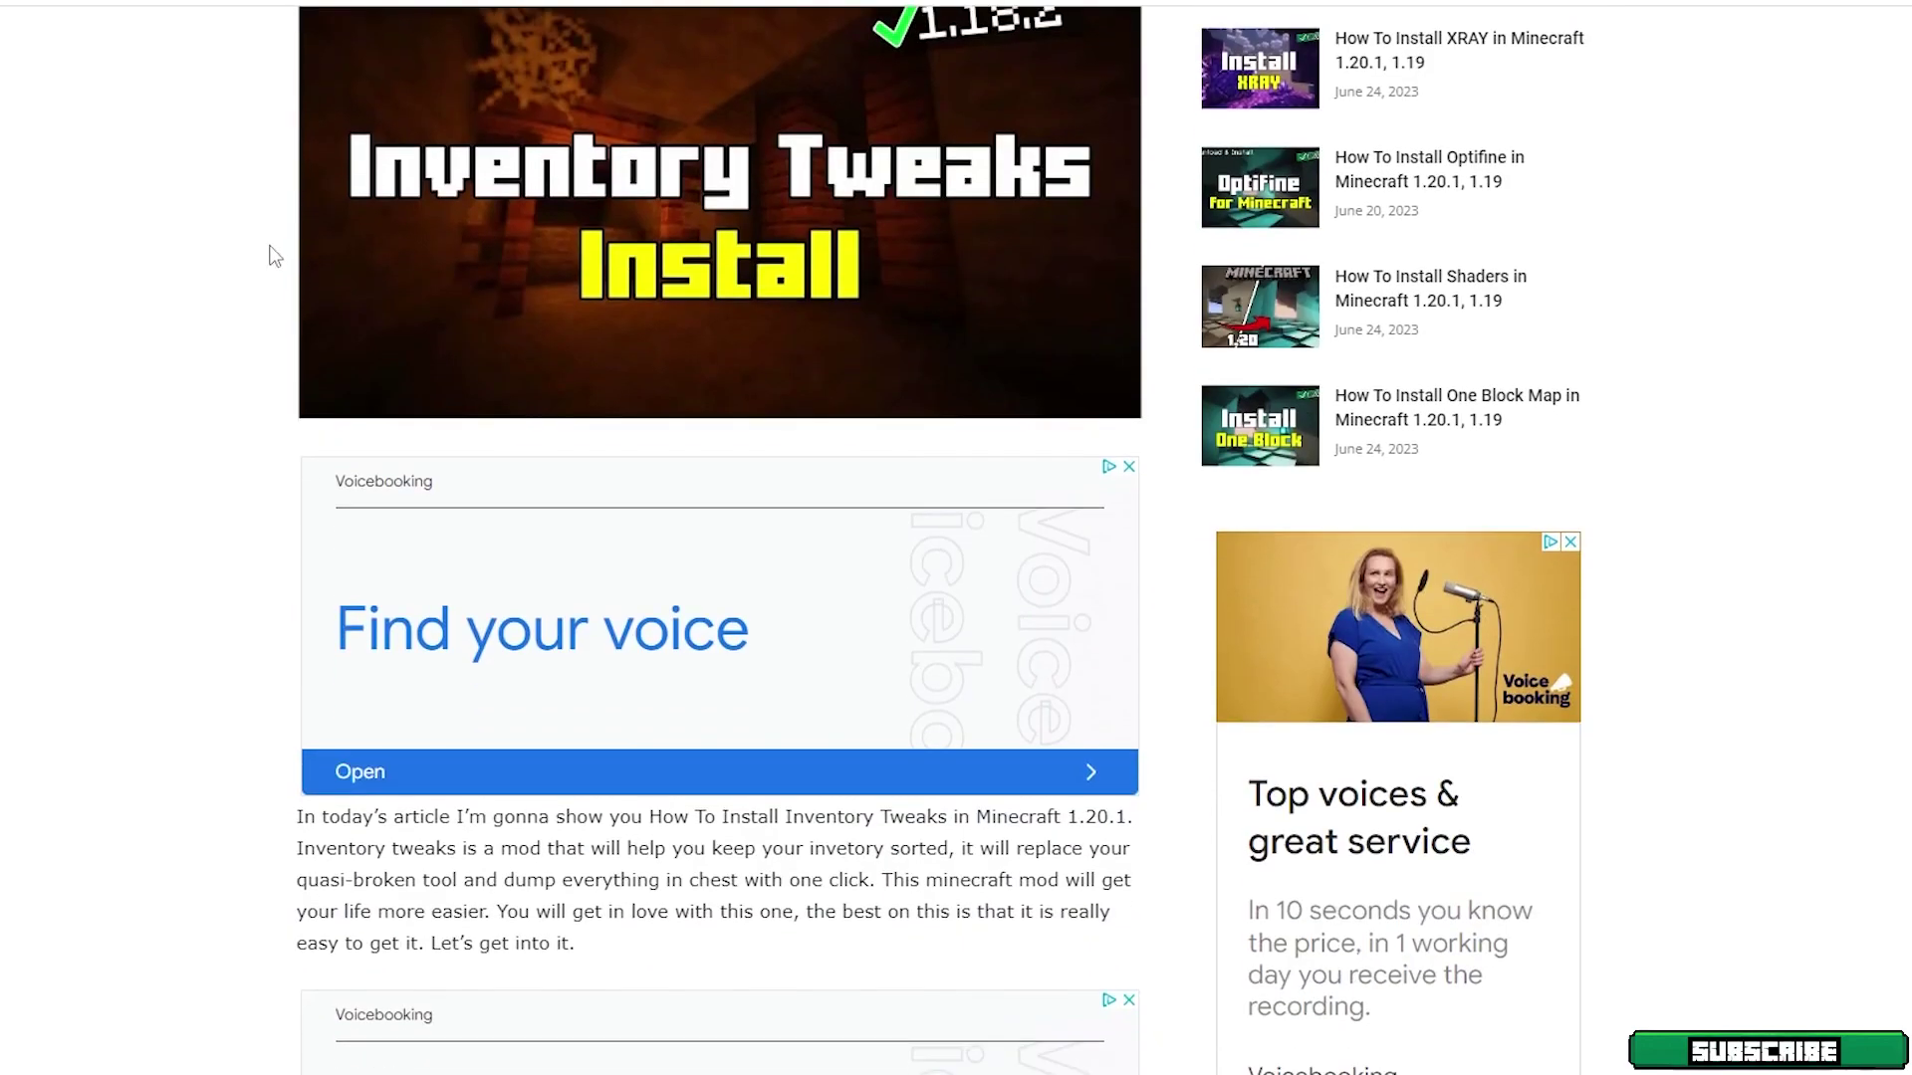
scroll(77, 303, "down", 15)
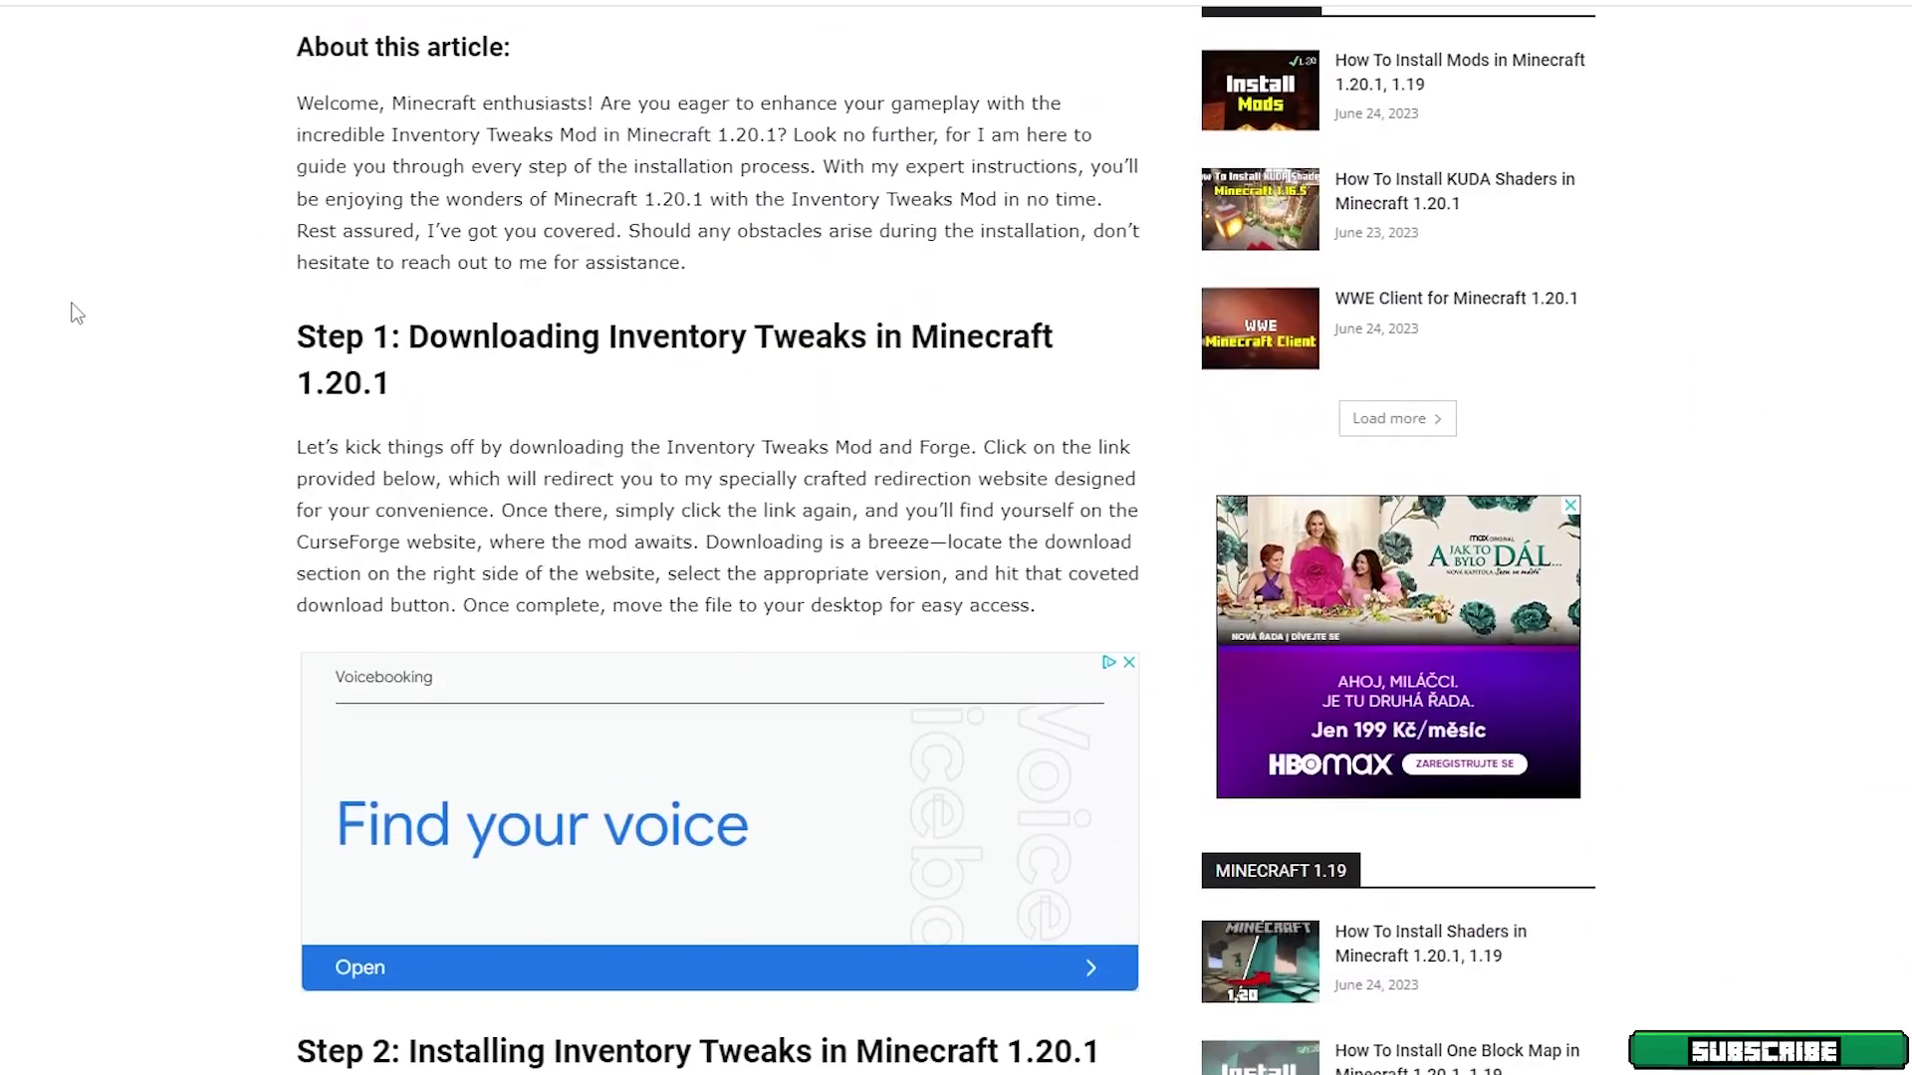
scroll(65, 317, "down", 10)
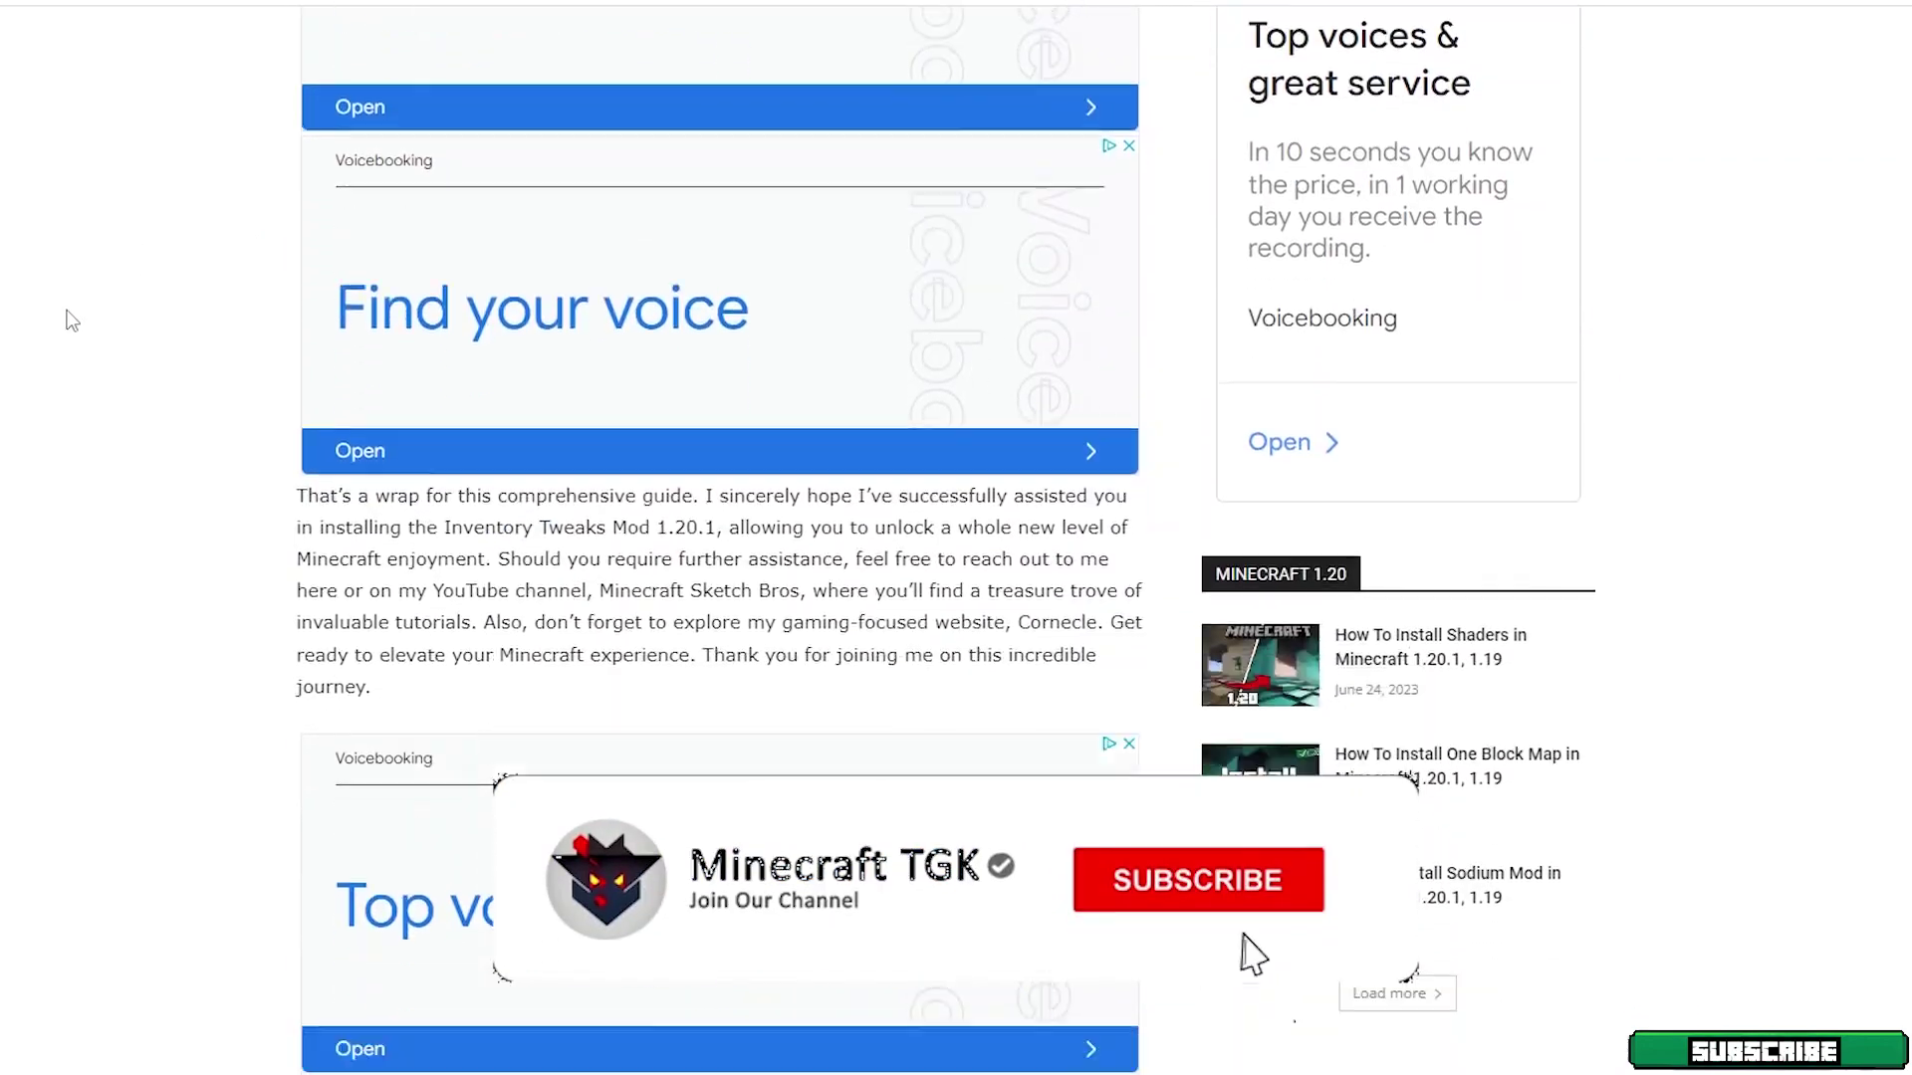
scroll(262, 506, "down", 1)
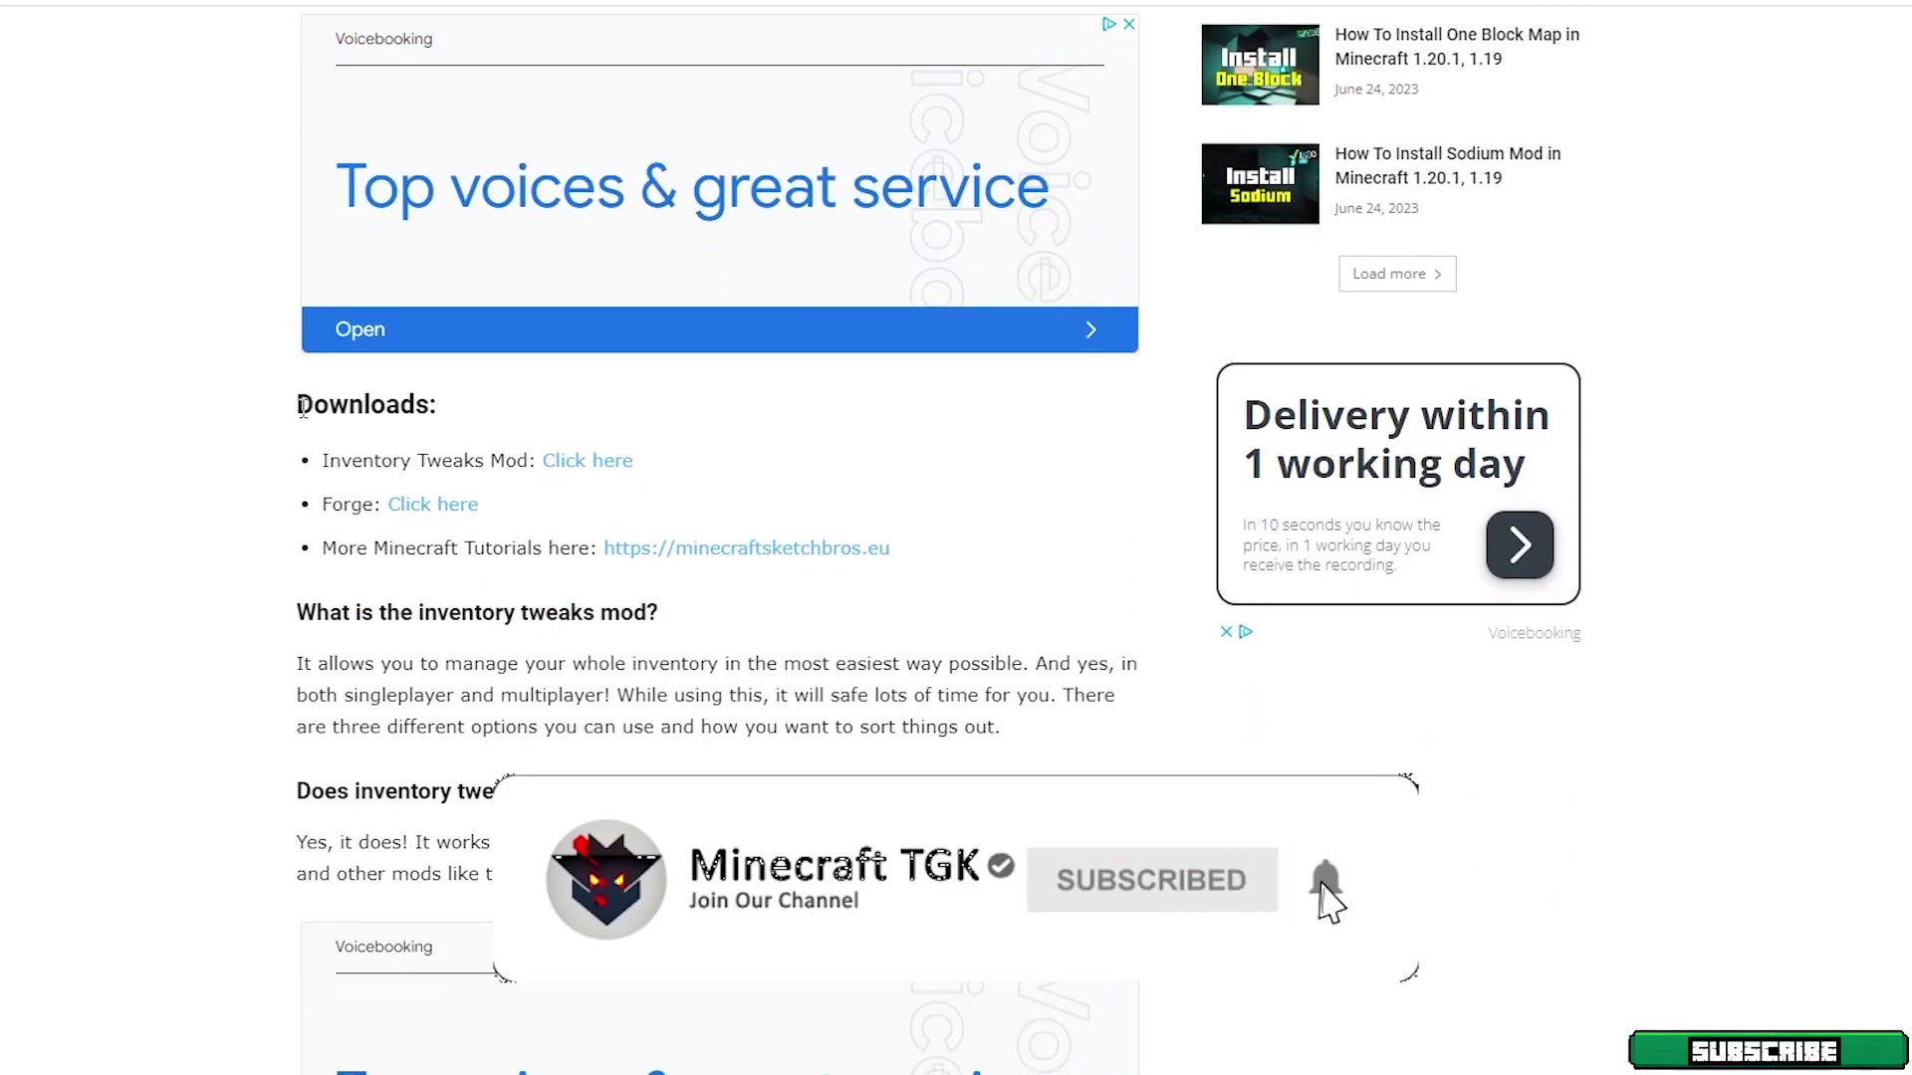
left_click_drag(296, 396, 512, 455)
left_click(116, 422)
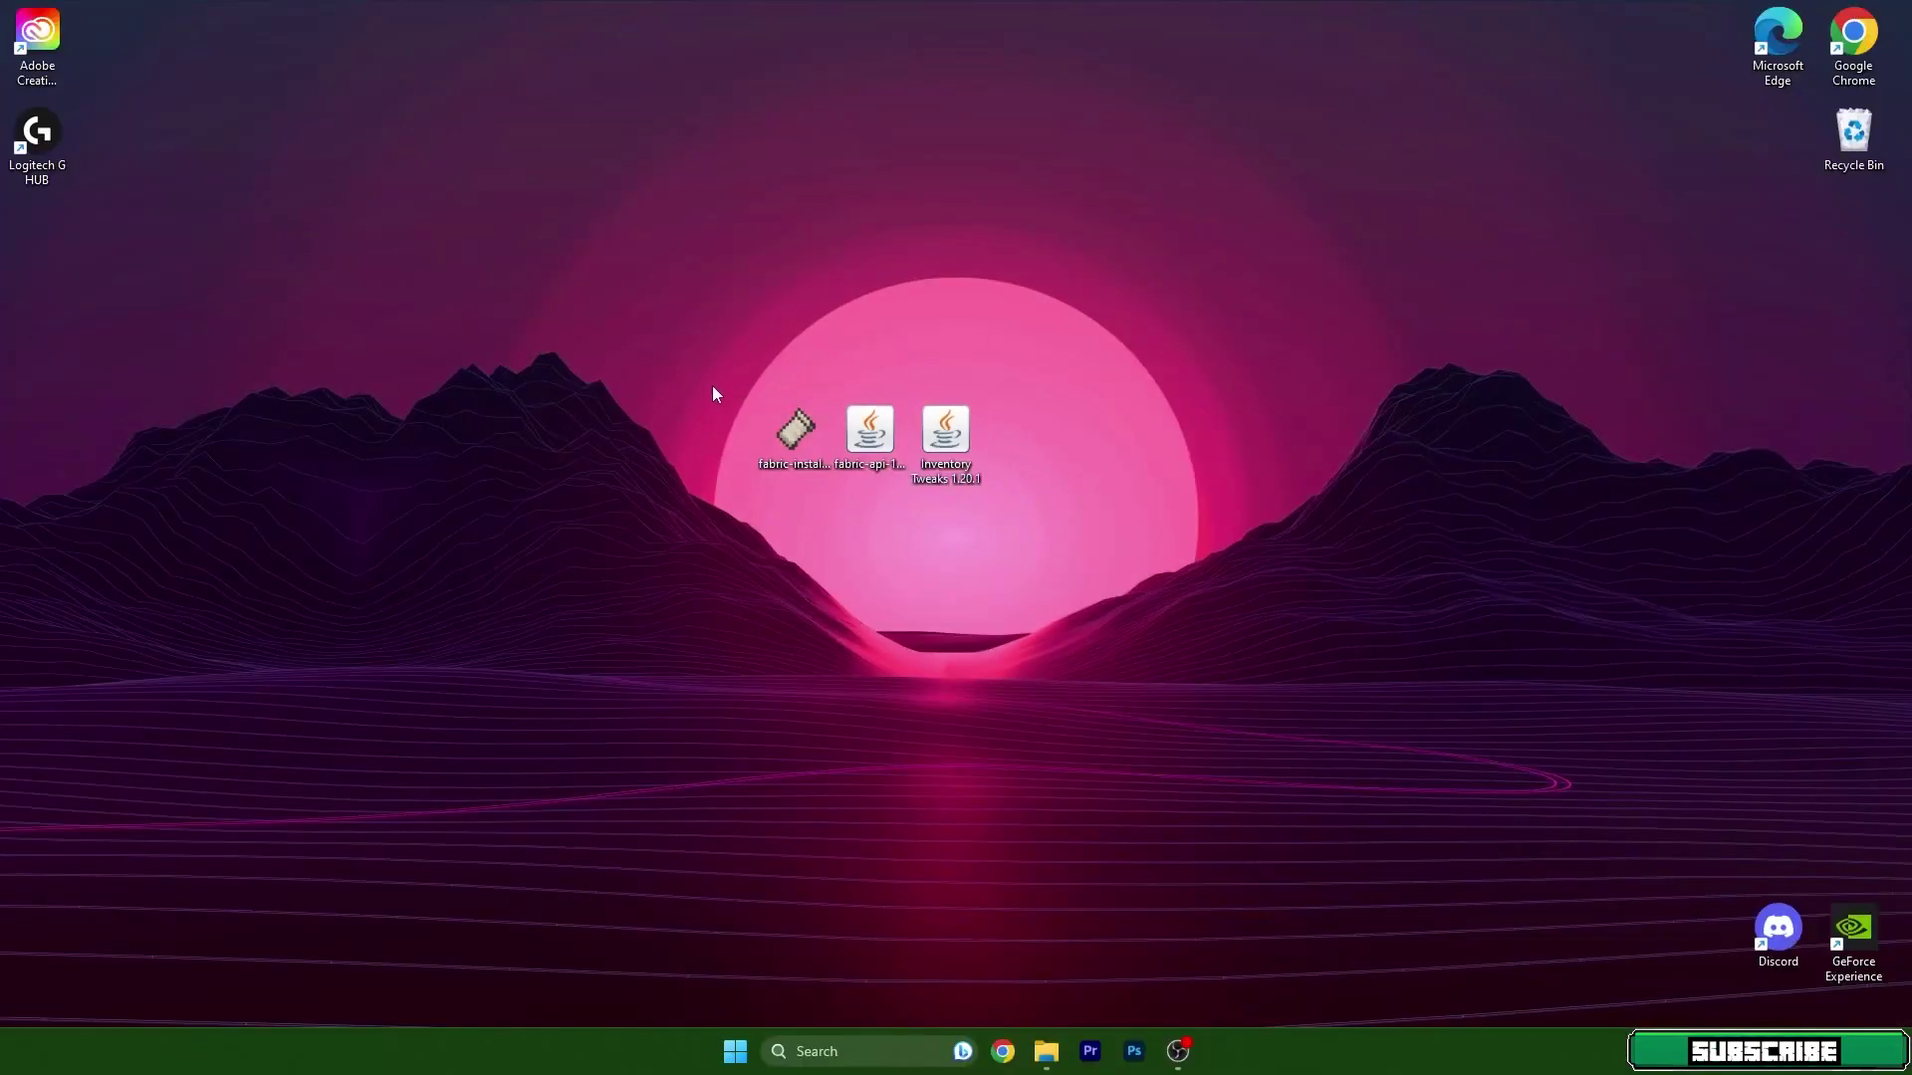
Open the Roaming folder by searching Windows for %appdata%.
left_click_drag(713, 385, 1030, 509)
left_click(612, 460)
left_click(850, 1052)
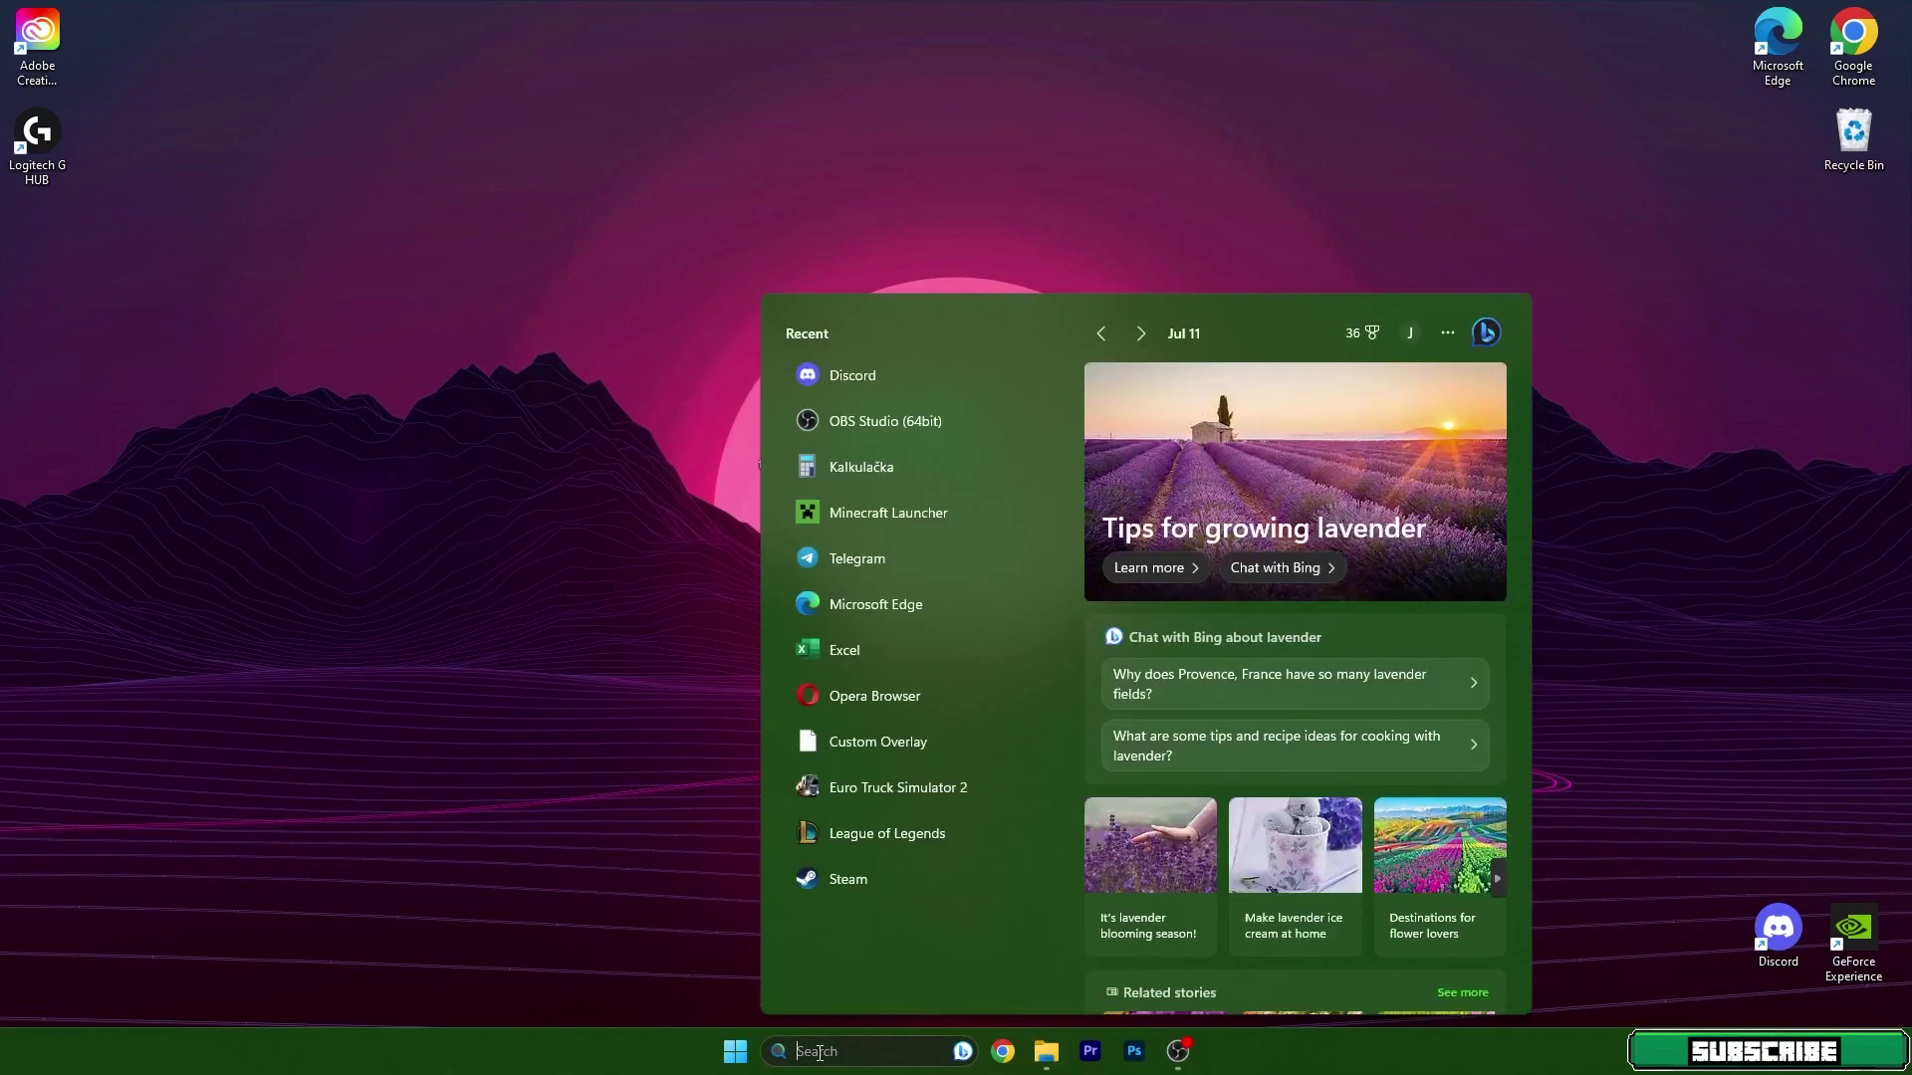
type("%appdata%")
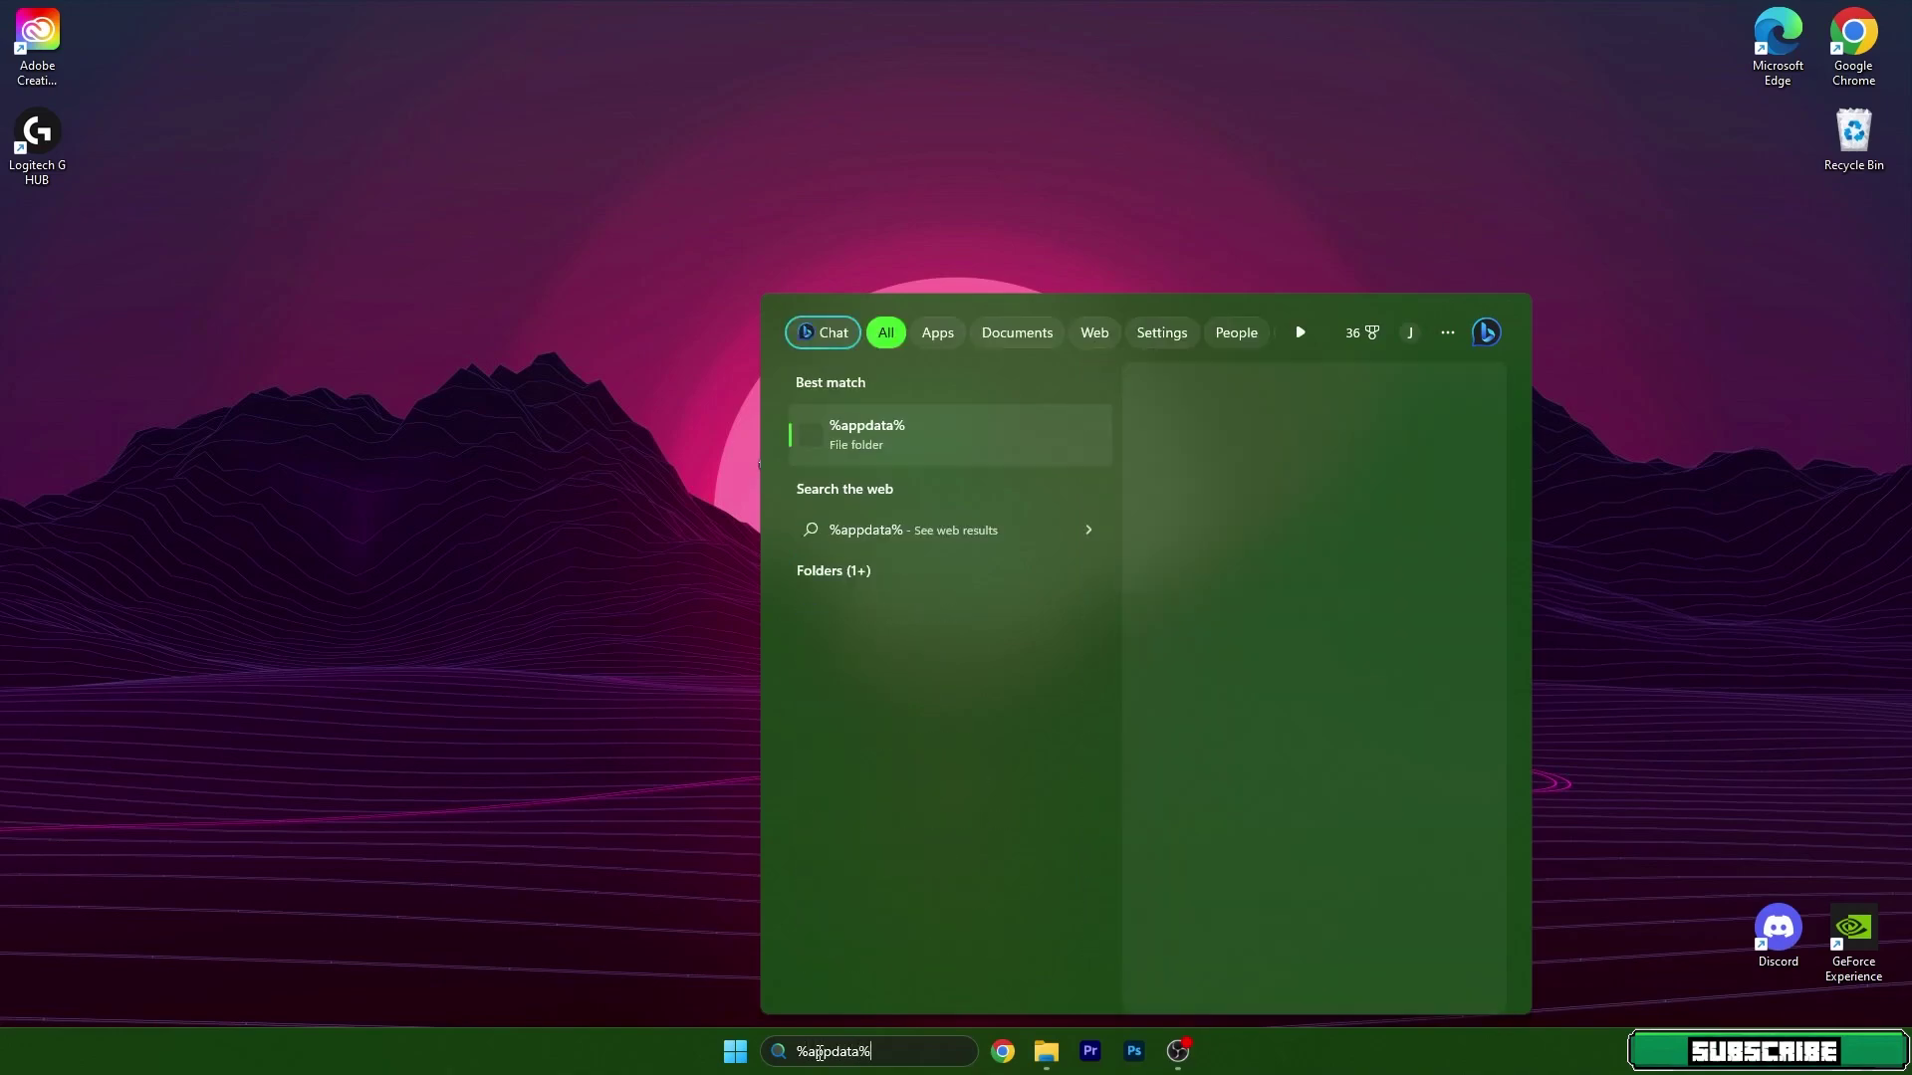
key("Return")
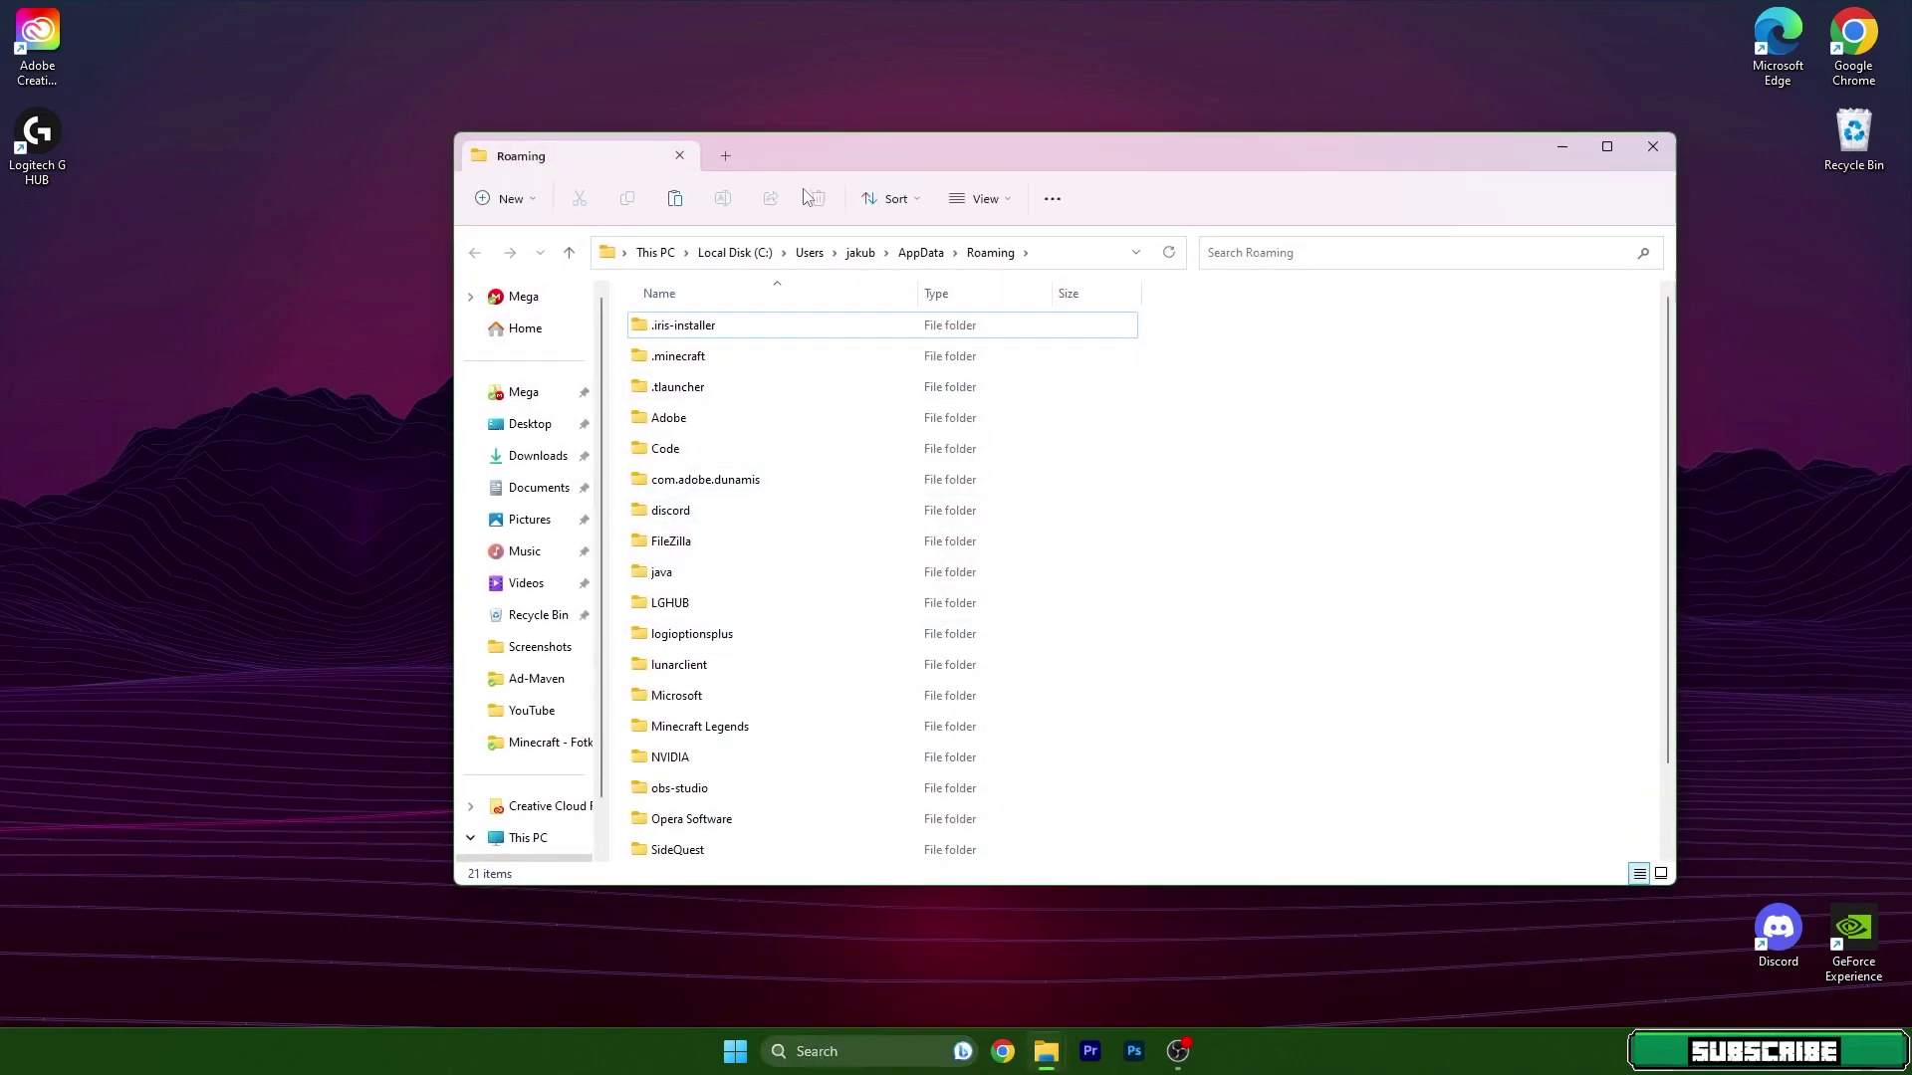
Arrange the Roaming window beside the fabric-installer, fabric-api and Inventory Tweaks files on the desktop so that all of them are accessible.
left_click_drag(806, 160, 1340, 277)
left_click_drag(713, 367, 981, 488)
left_click_drag(870, 430, 566, 430)
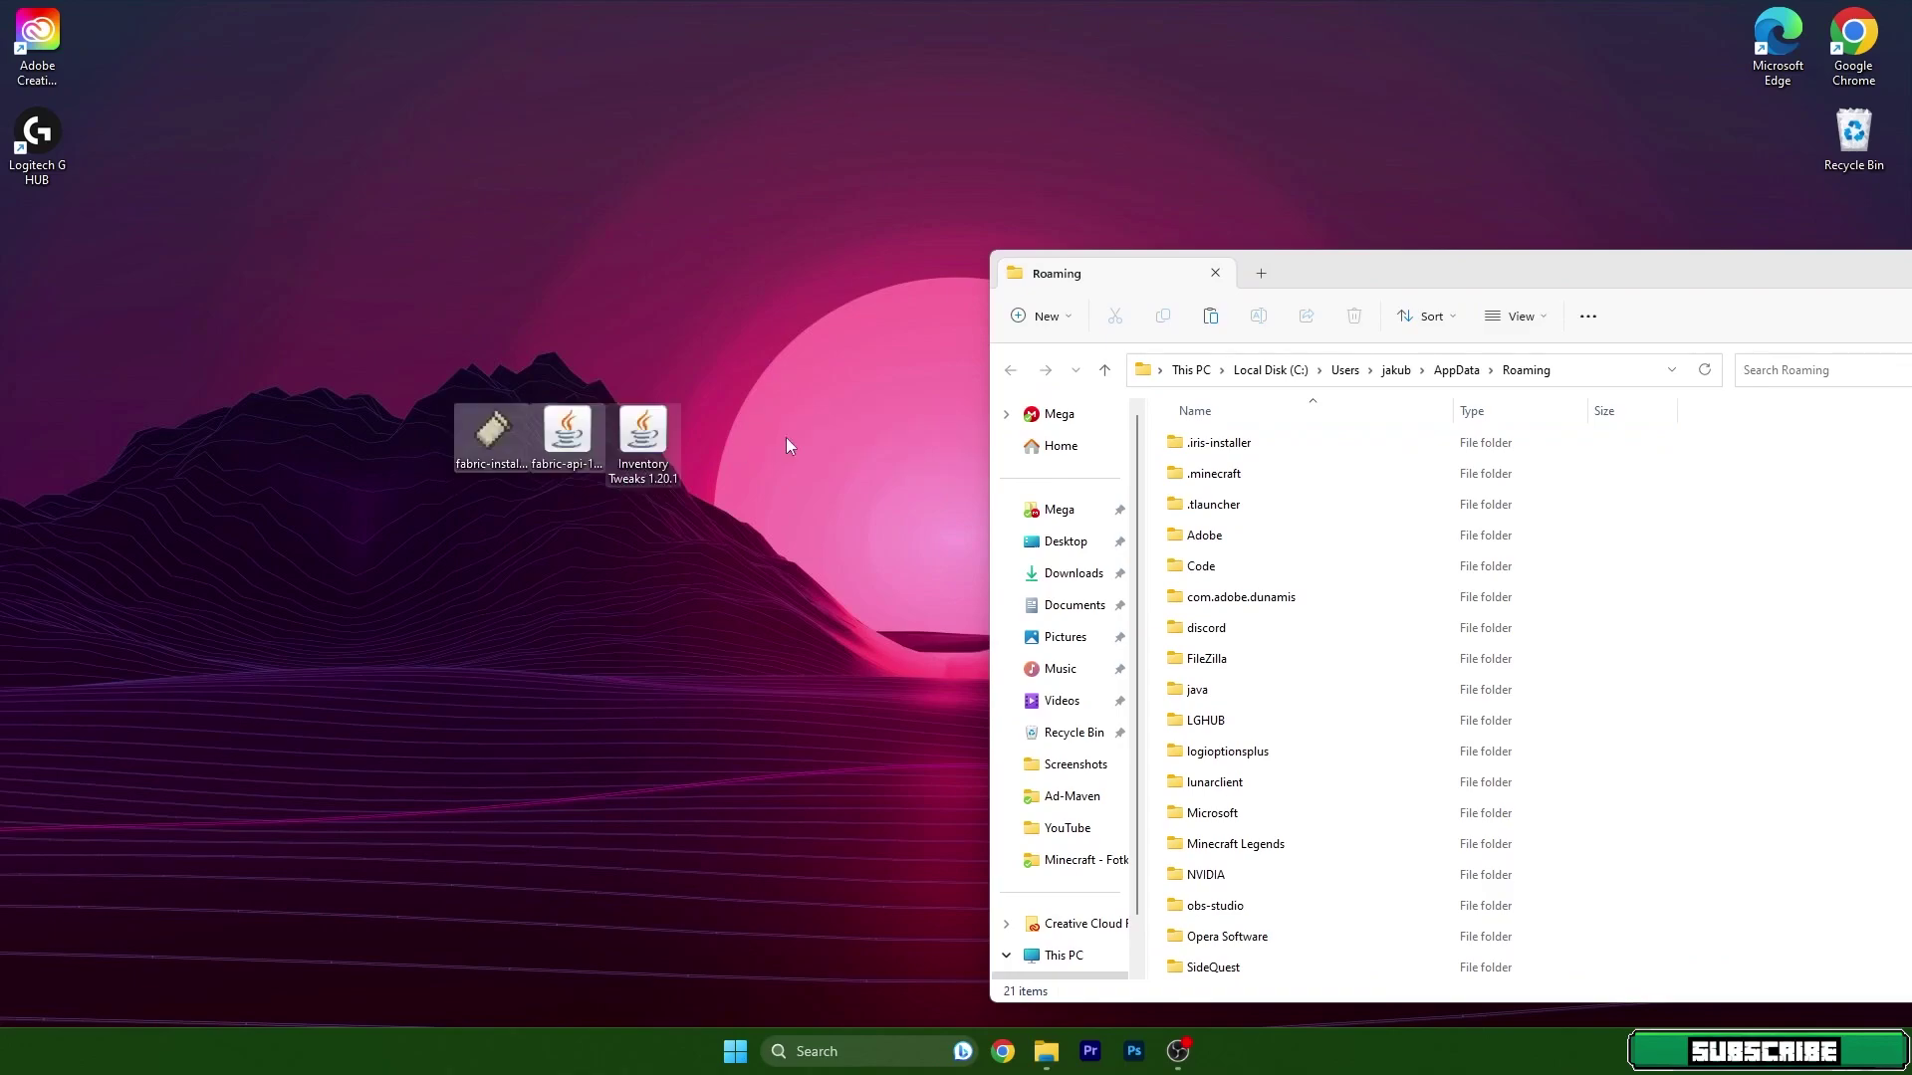
left_click_drag(1309, 279, 1170, 226)
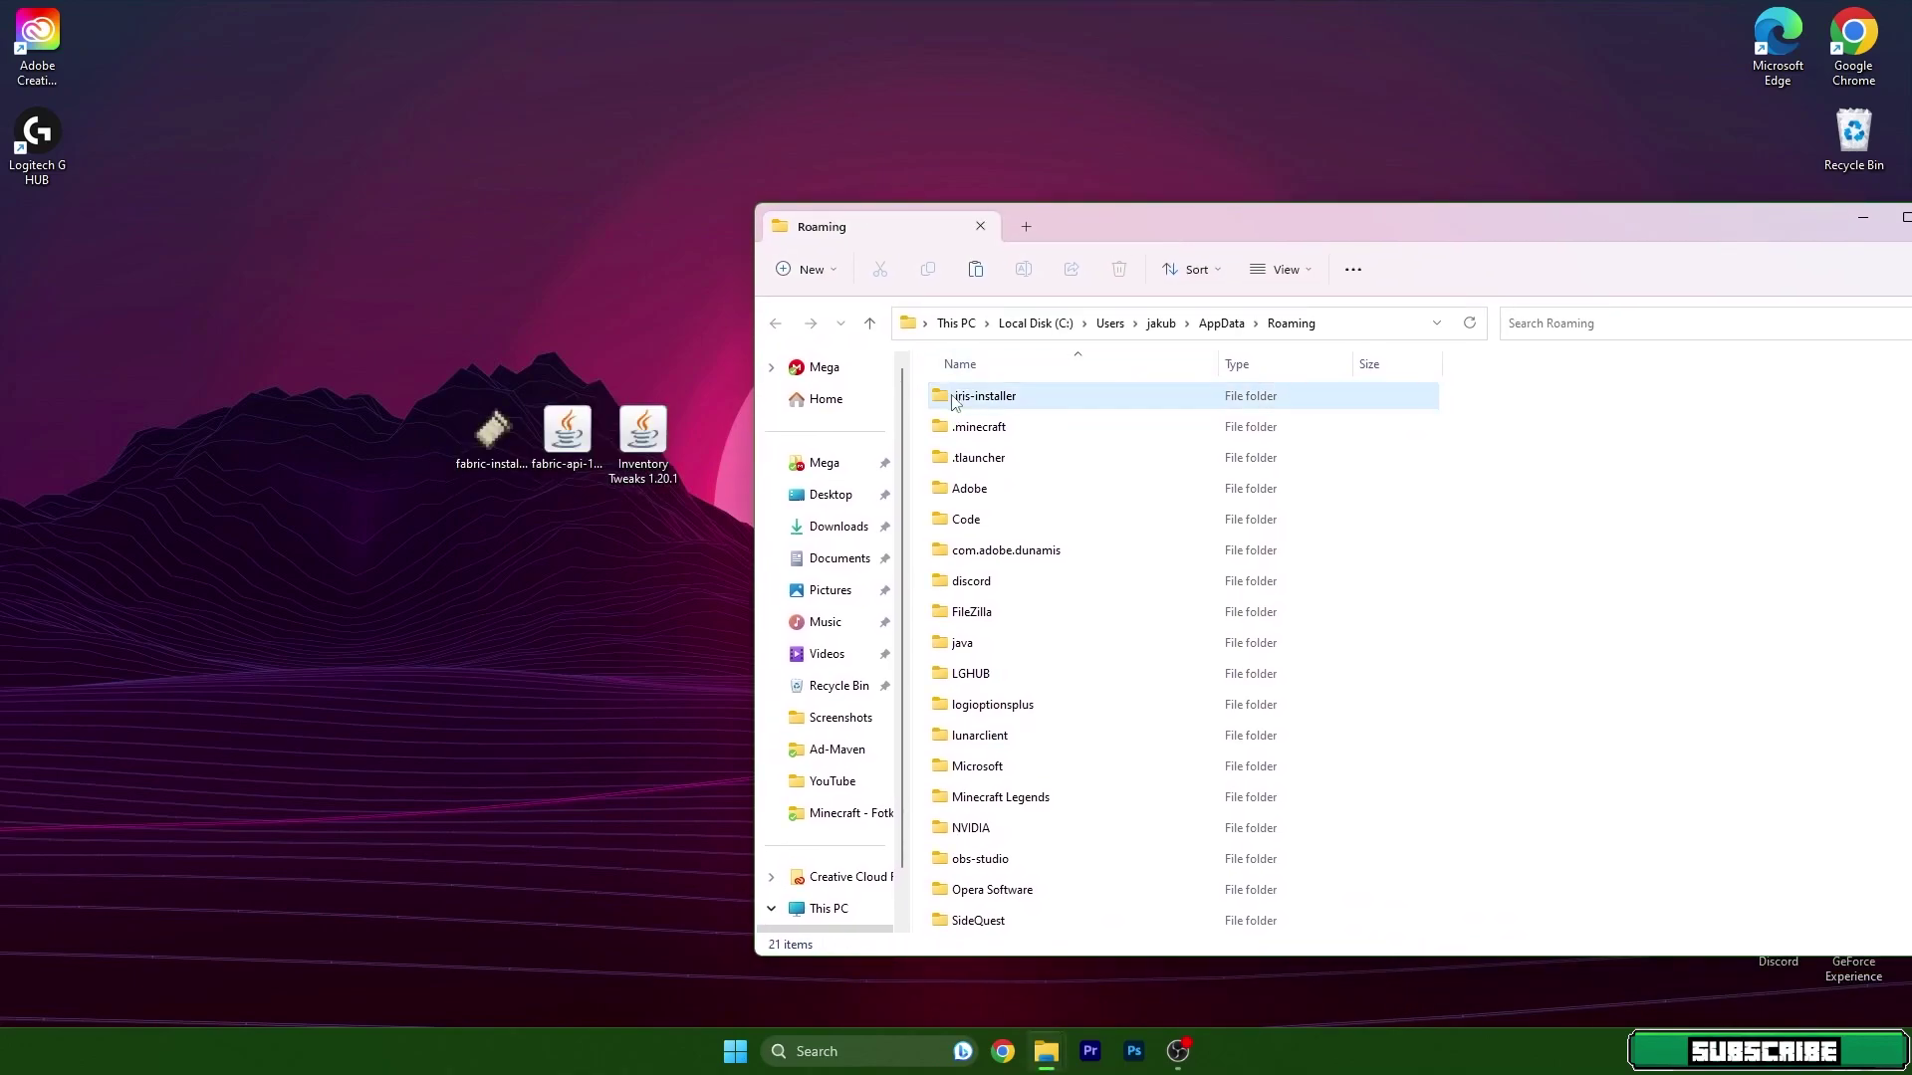
Open the mods folder inside the .minecraft folder.
left_click(953, 436)
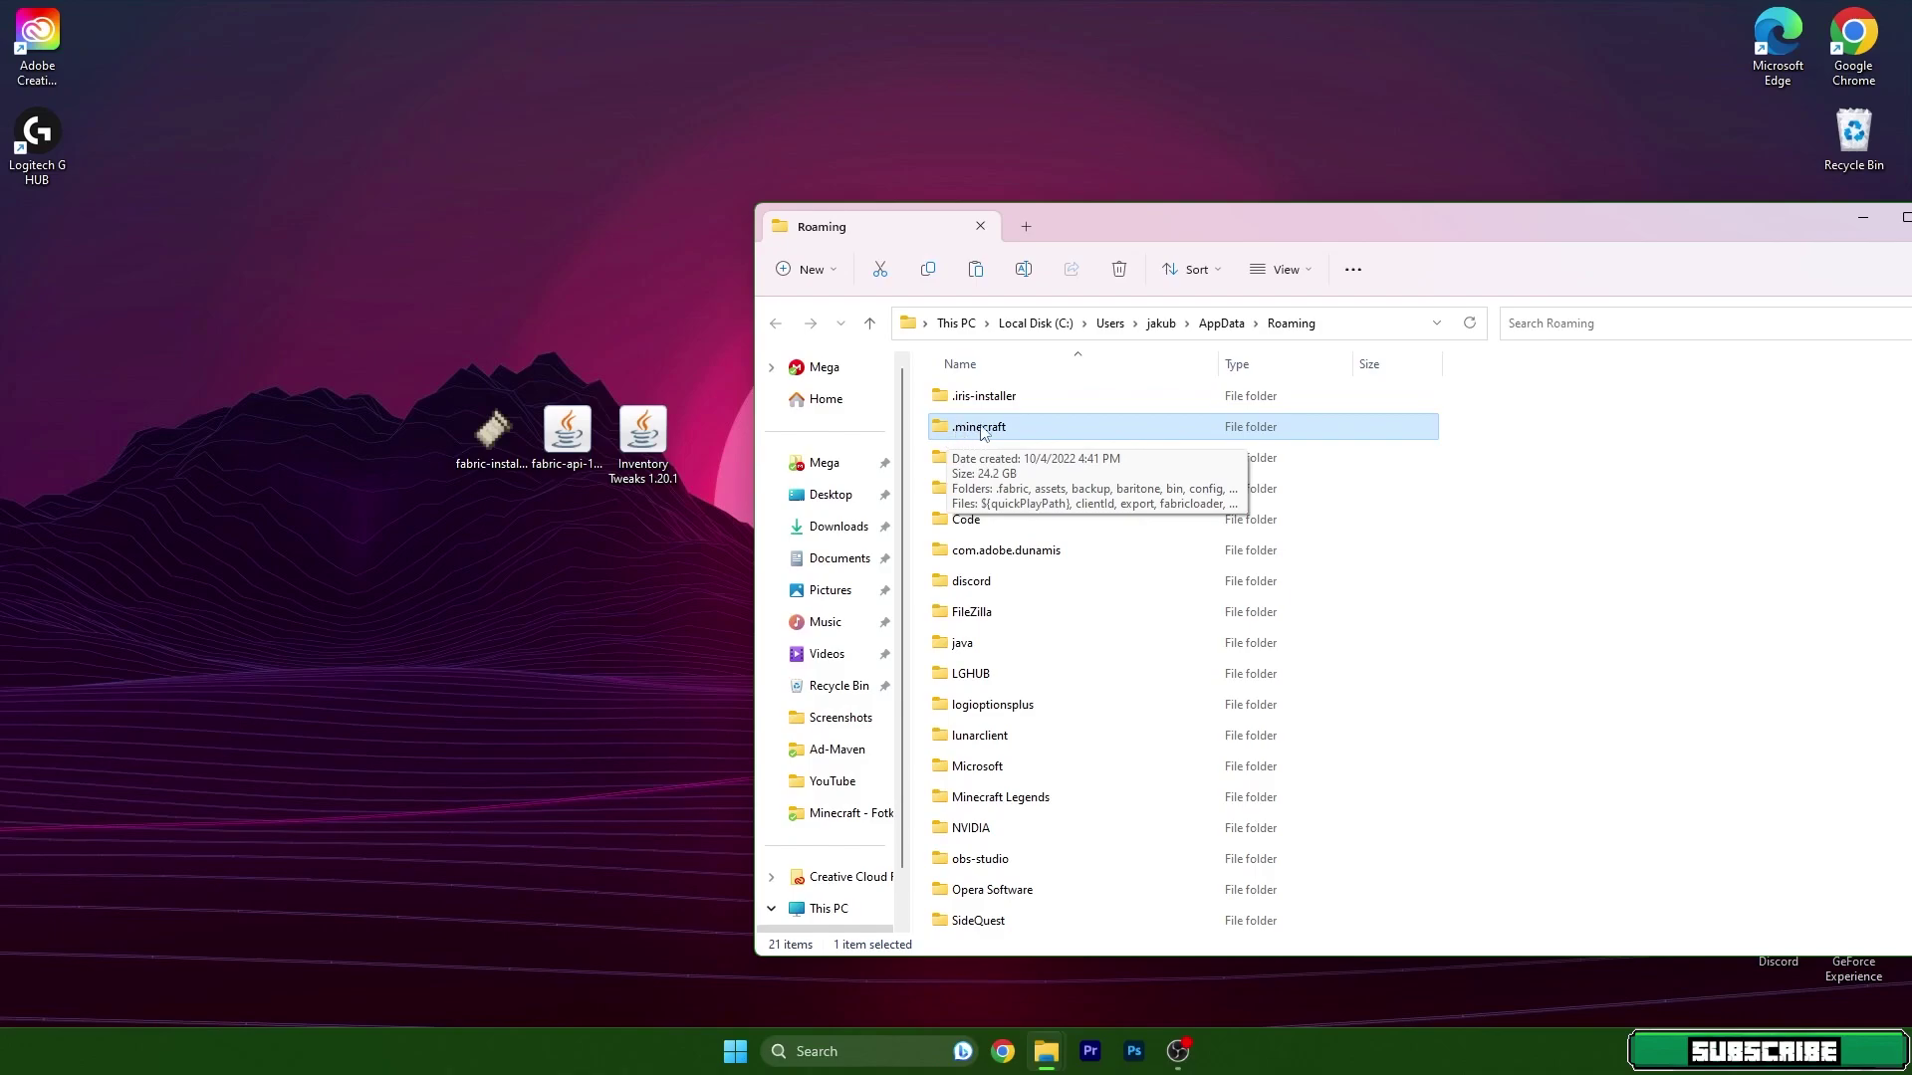
double_click(986, 432)
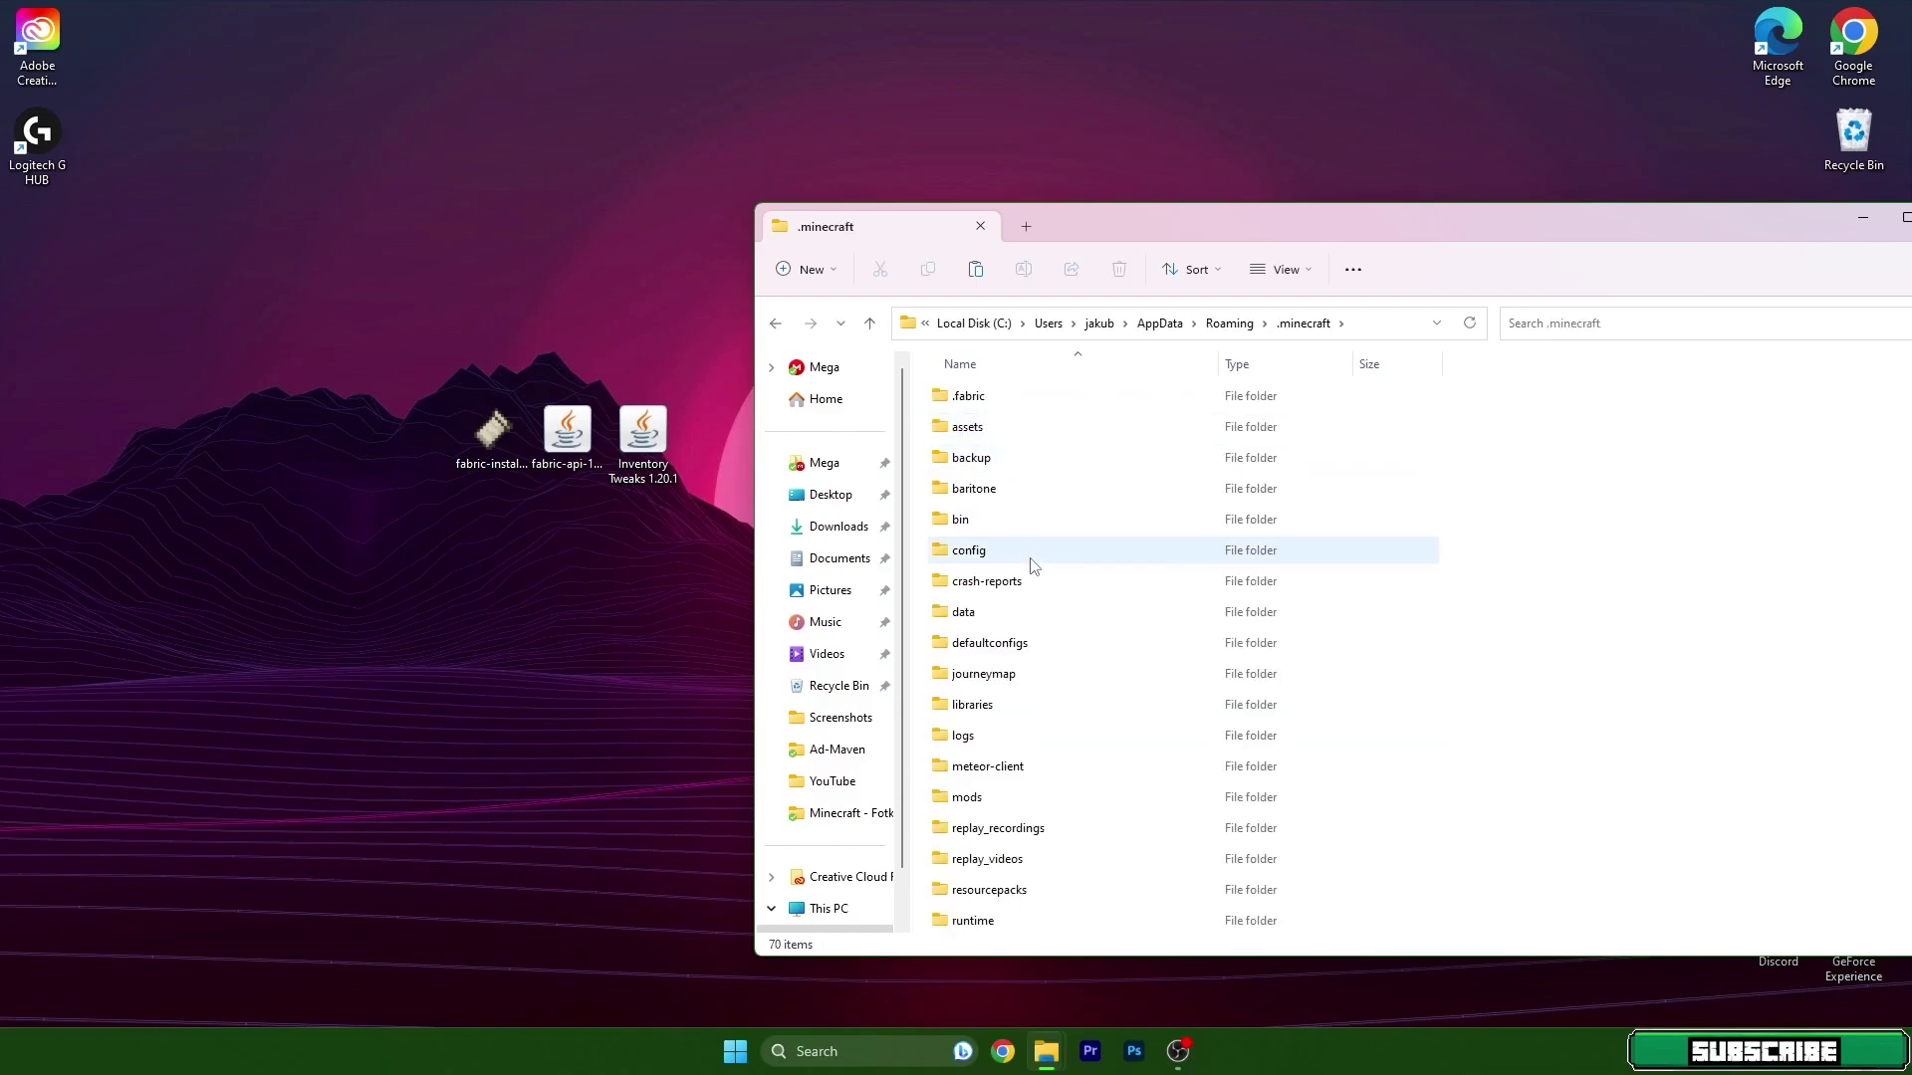
scroll(1036, 558, "down", 1)
double_click(976, 733)
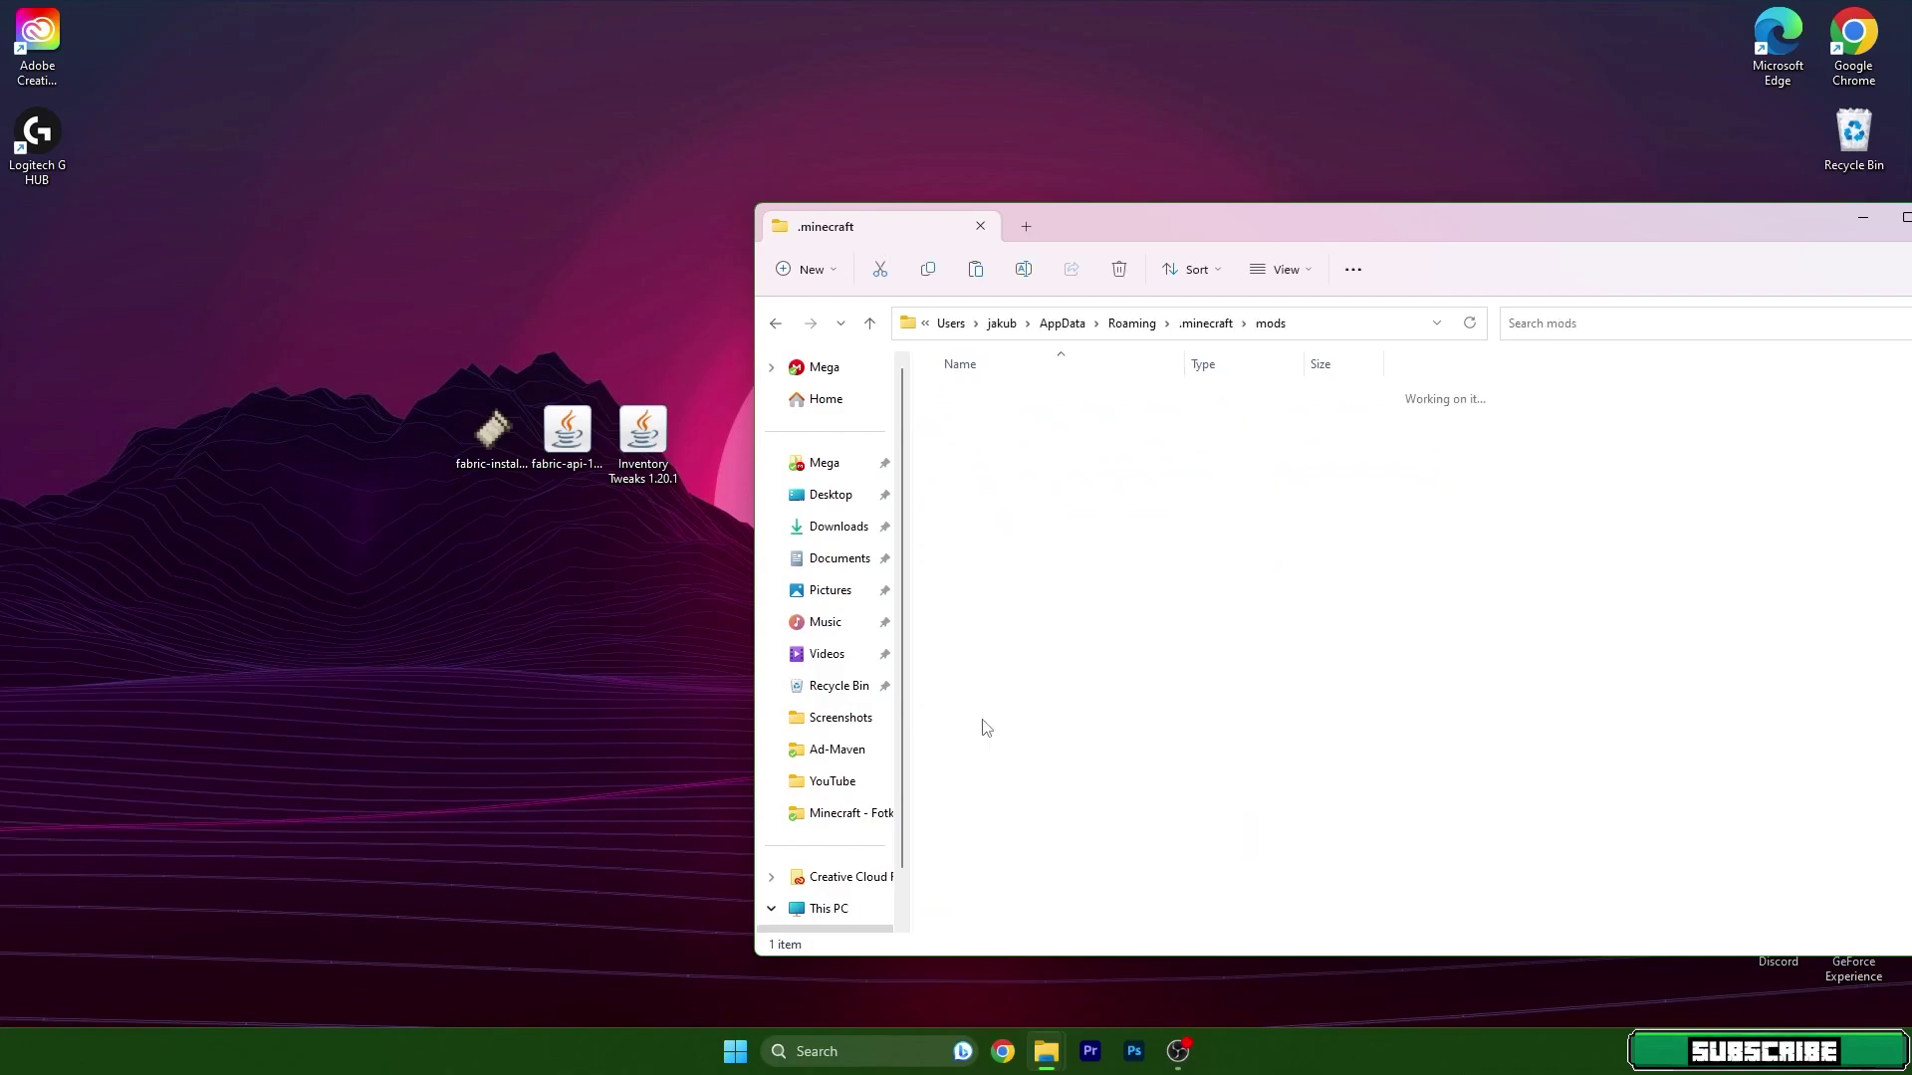
Delete the existing item in the mods folder and move the fabric-api and Inventory Tweaks 1.20.1 files from the desktop into it.
left_click(1016, 395)
key("Delete")
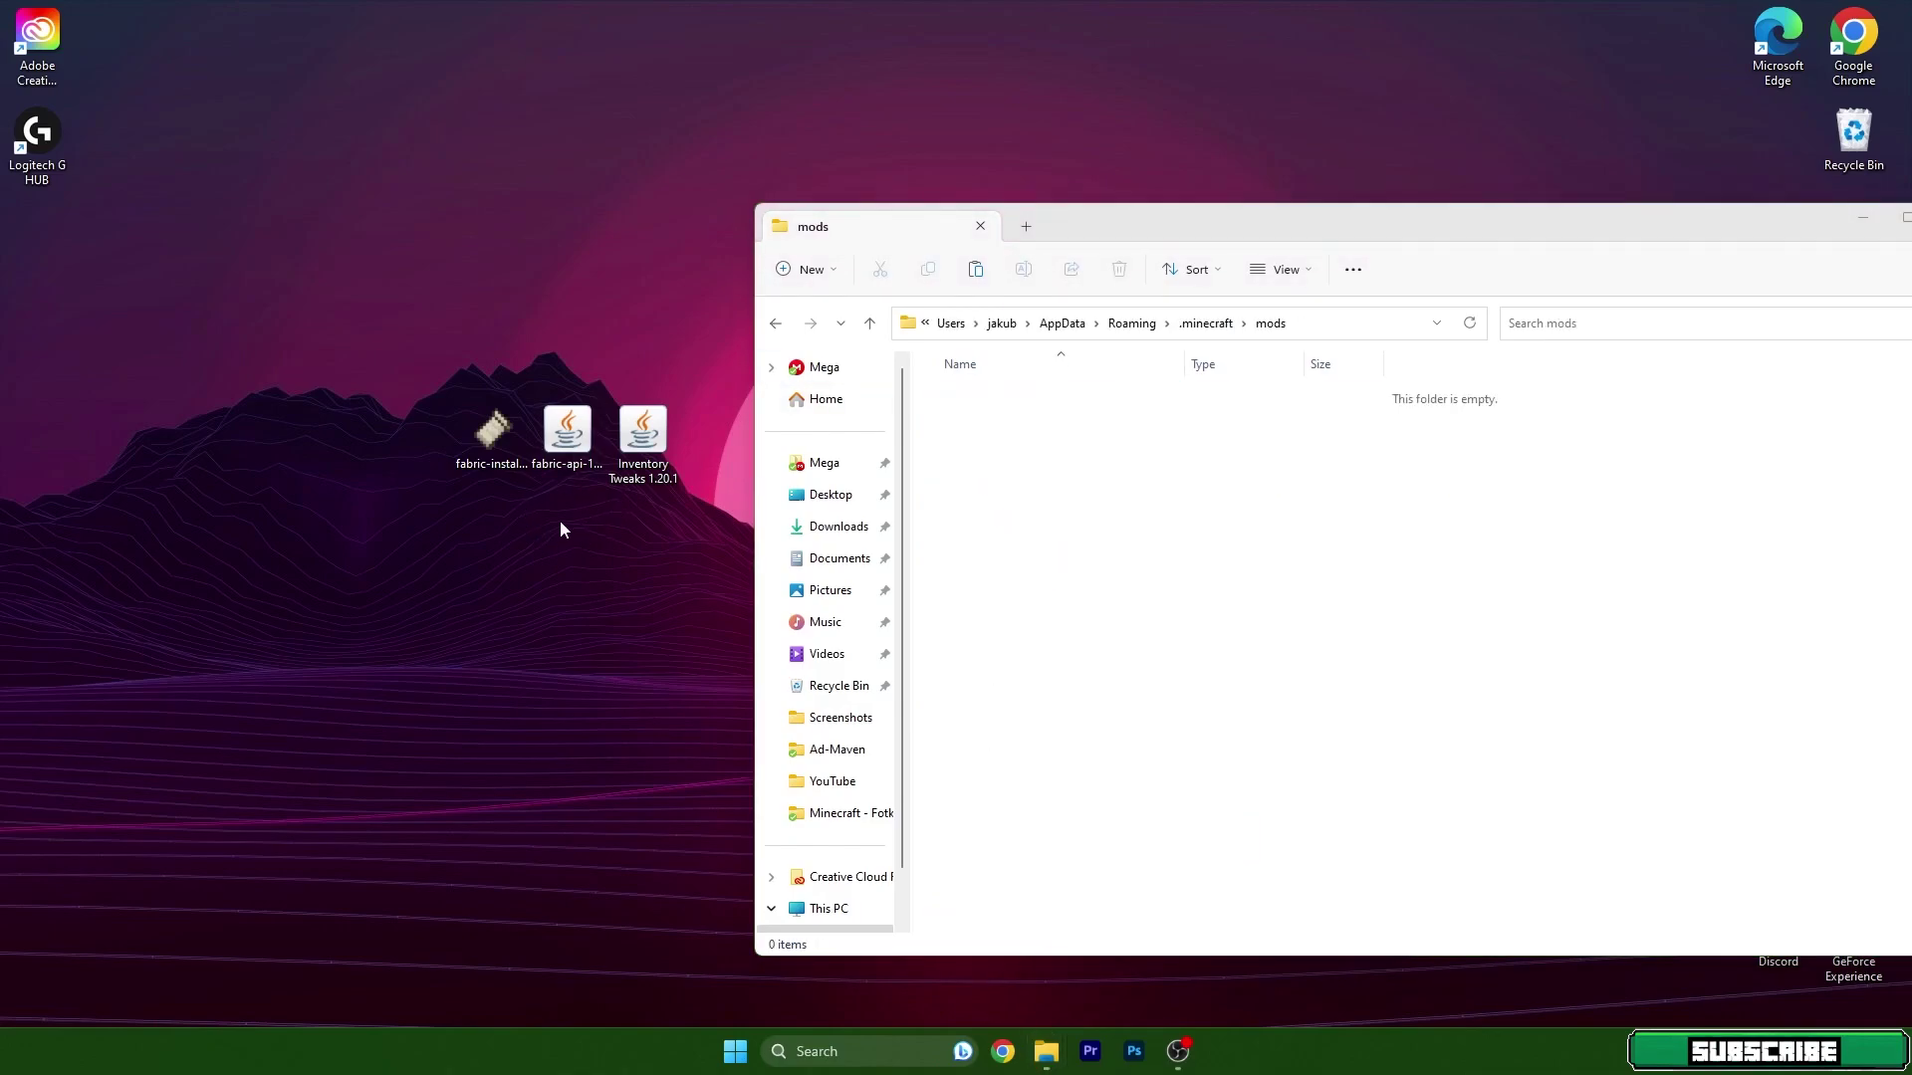
left_click_drag(560, 518, 1036, 458)
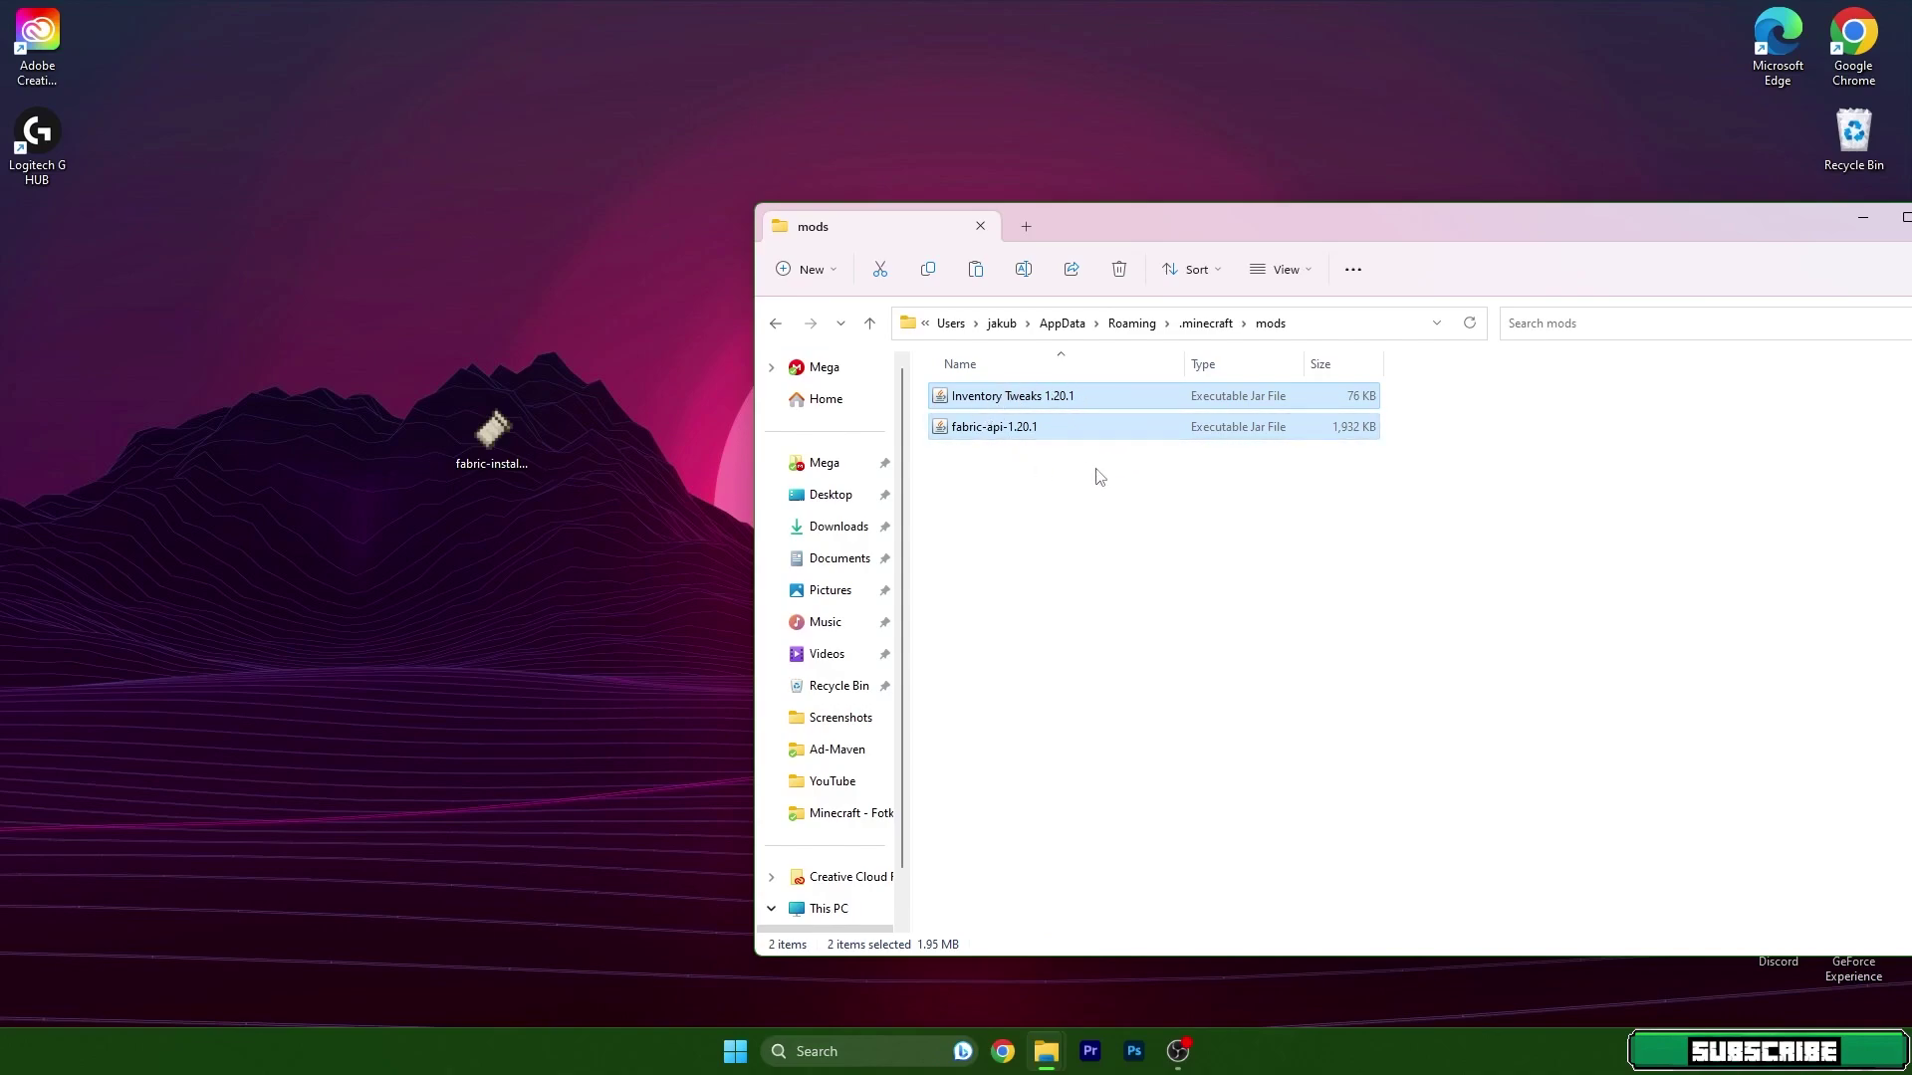
Return to the .minecraft folder and open its versions folder.
left_click(778, 326)
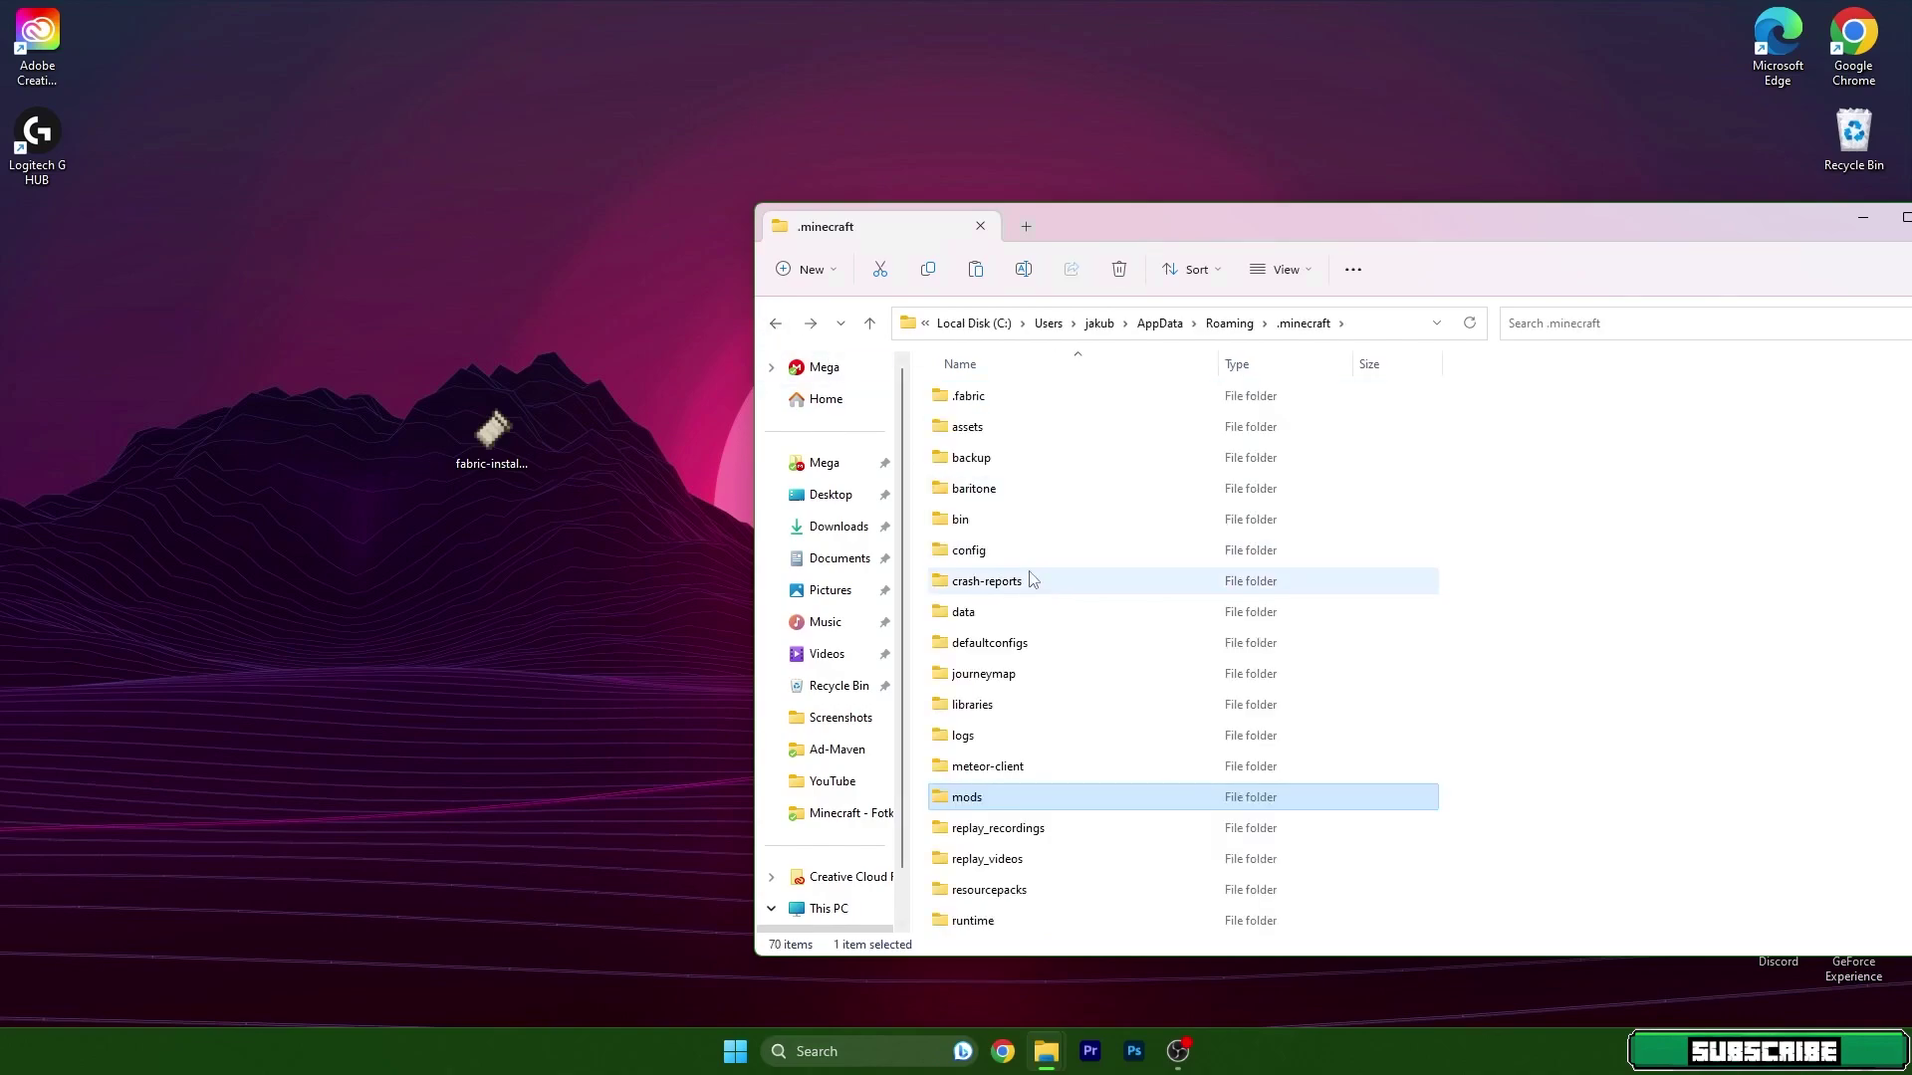
scroll(1031, 618, "down", 3)
double_click(983, 862)
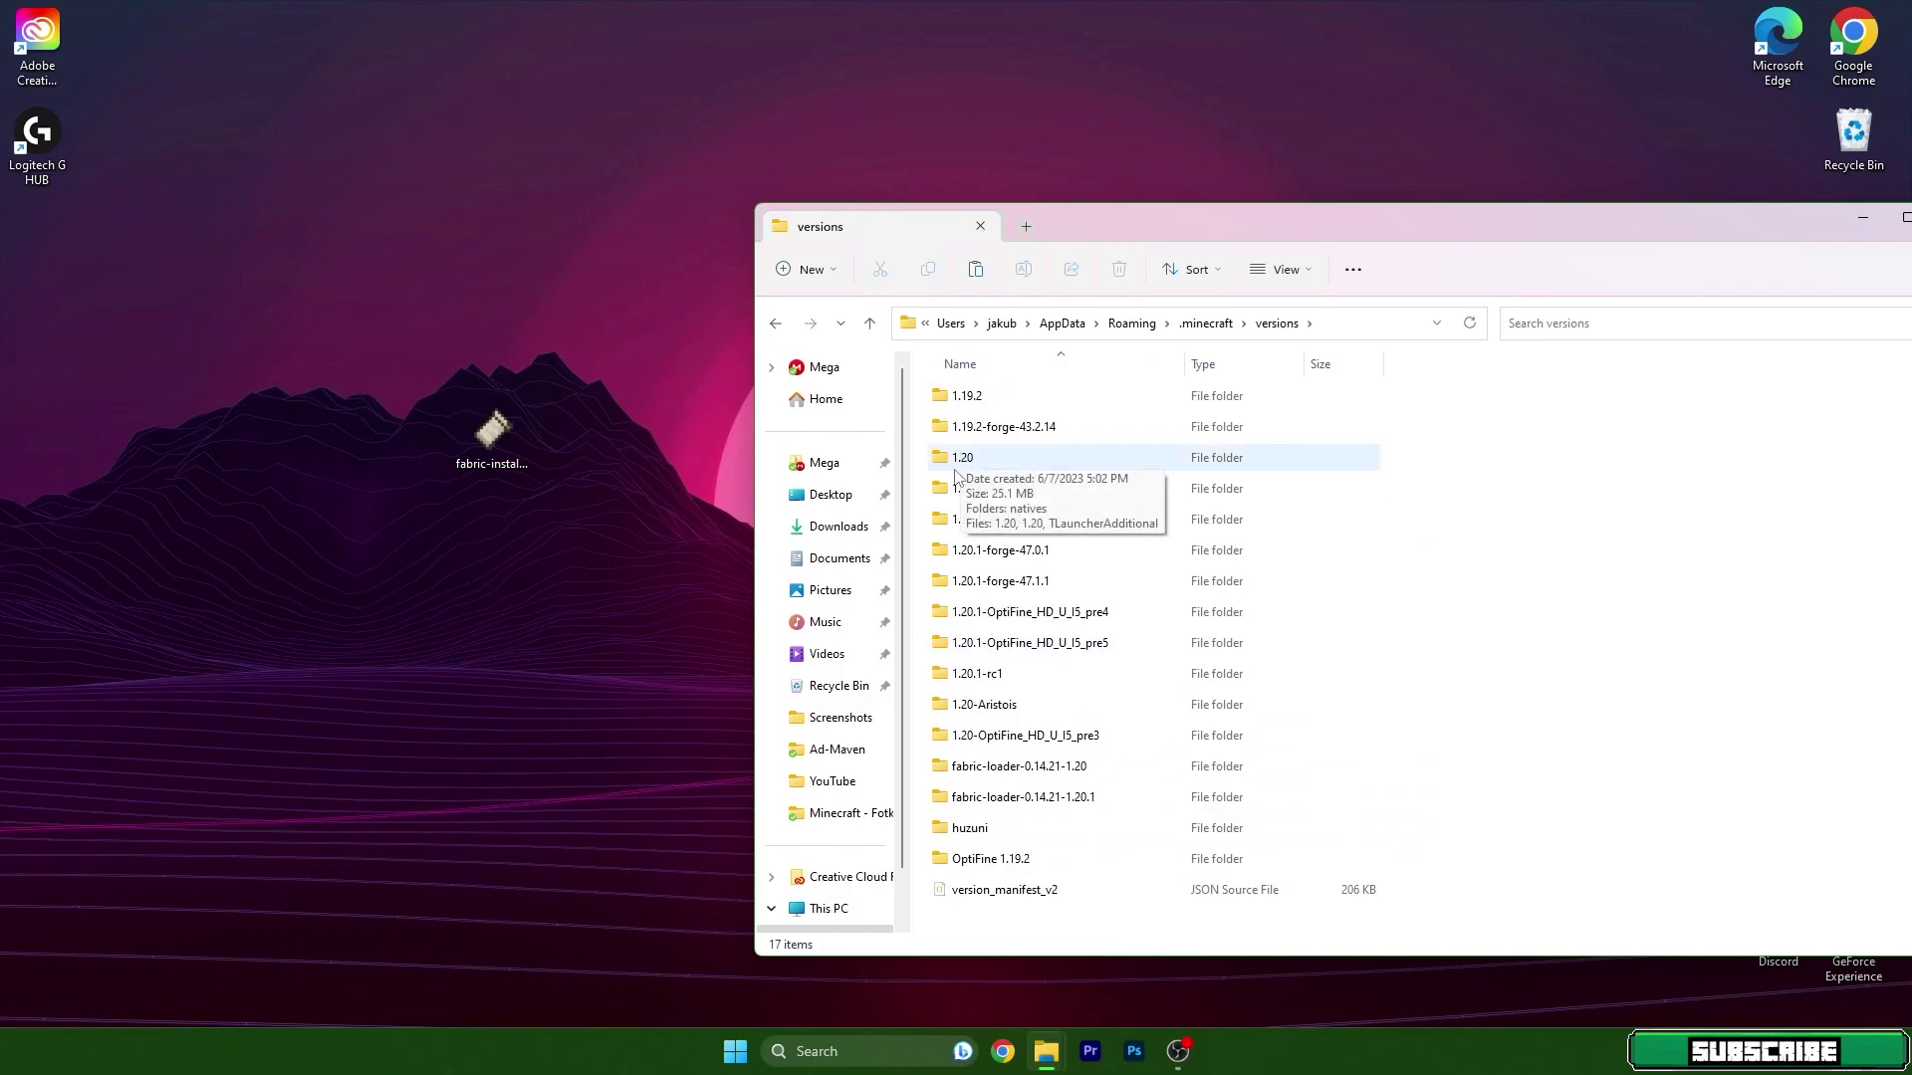
Run the Fabric installer from the desktop, install loader 0.14.21 for Minecraft 1.20.1, and close the installer.
left_click(488, 438)
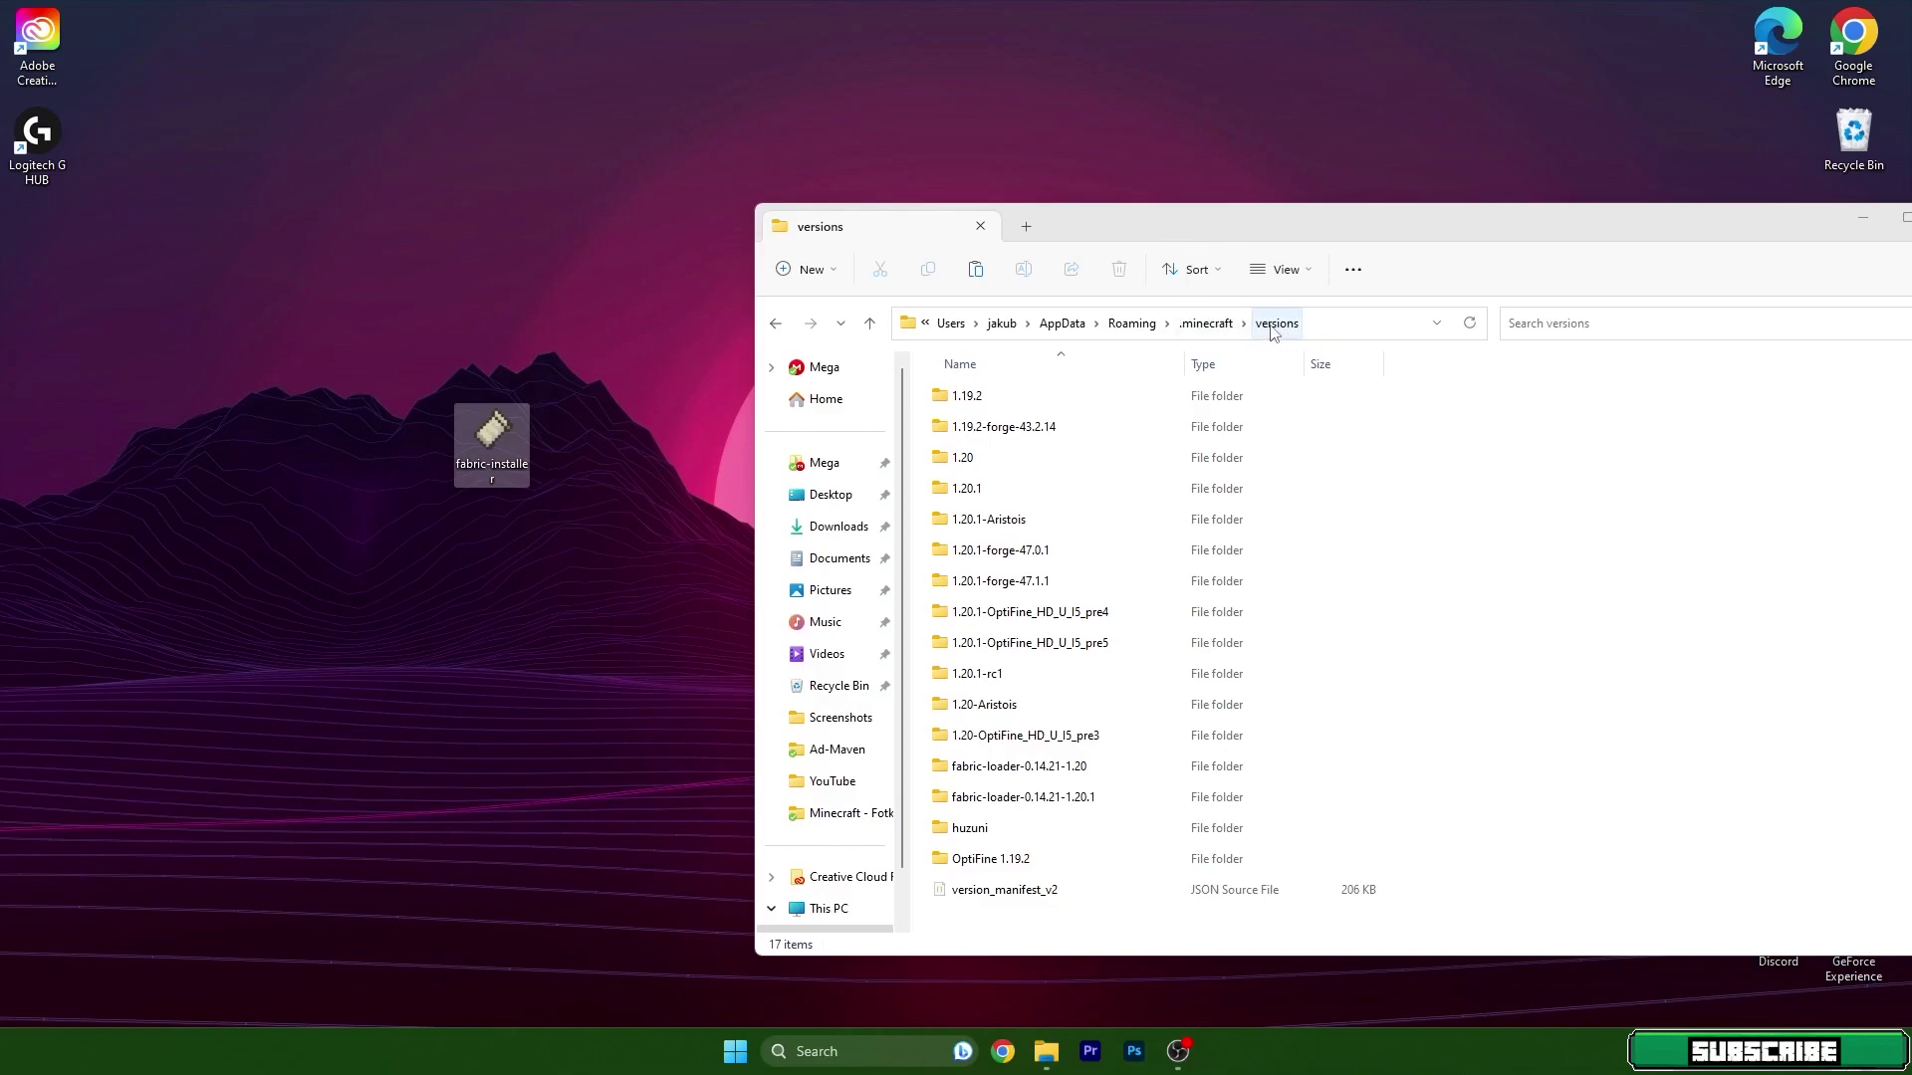
double_click(491, 445)
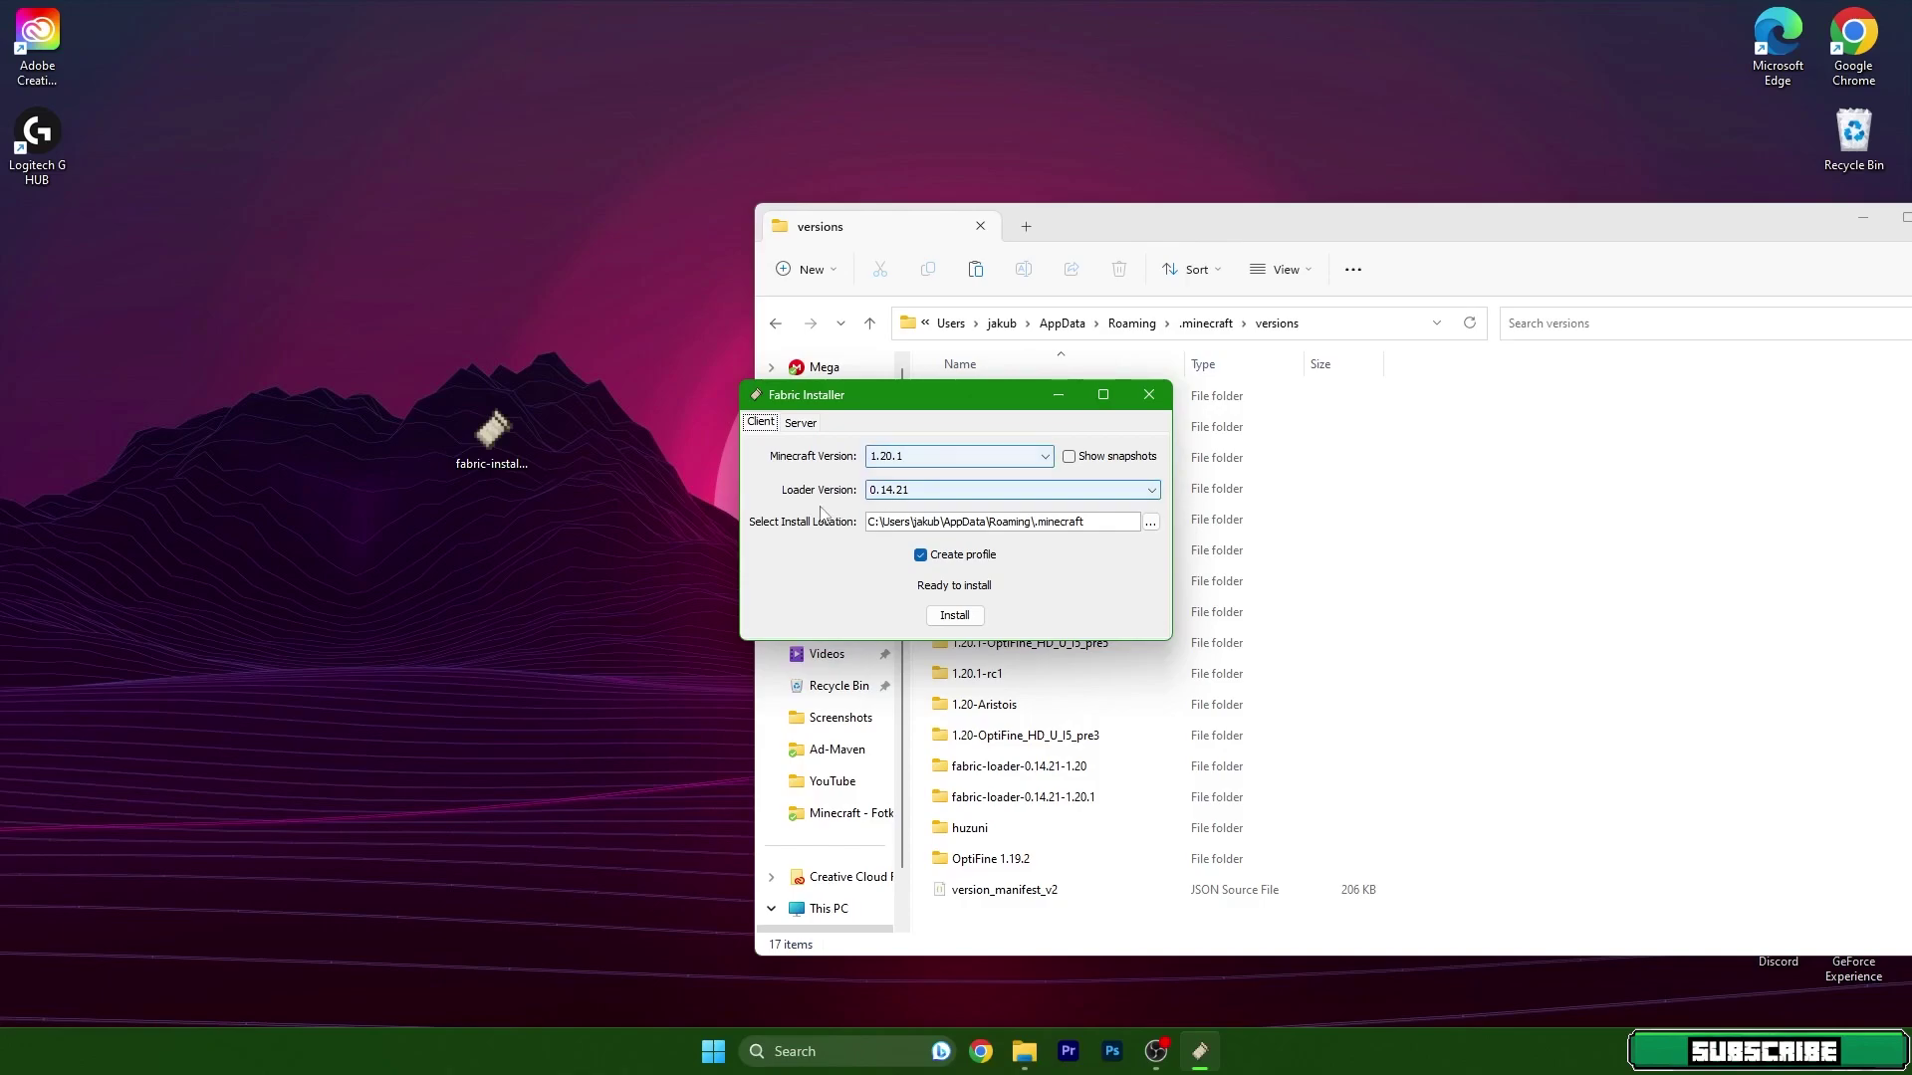
left_click(954, 614)
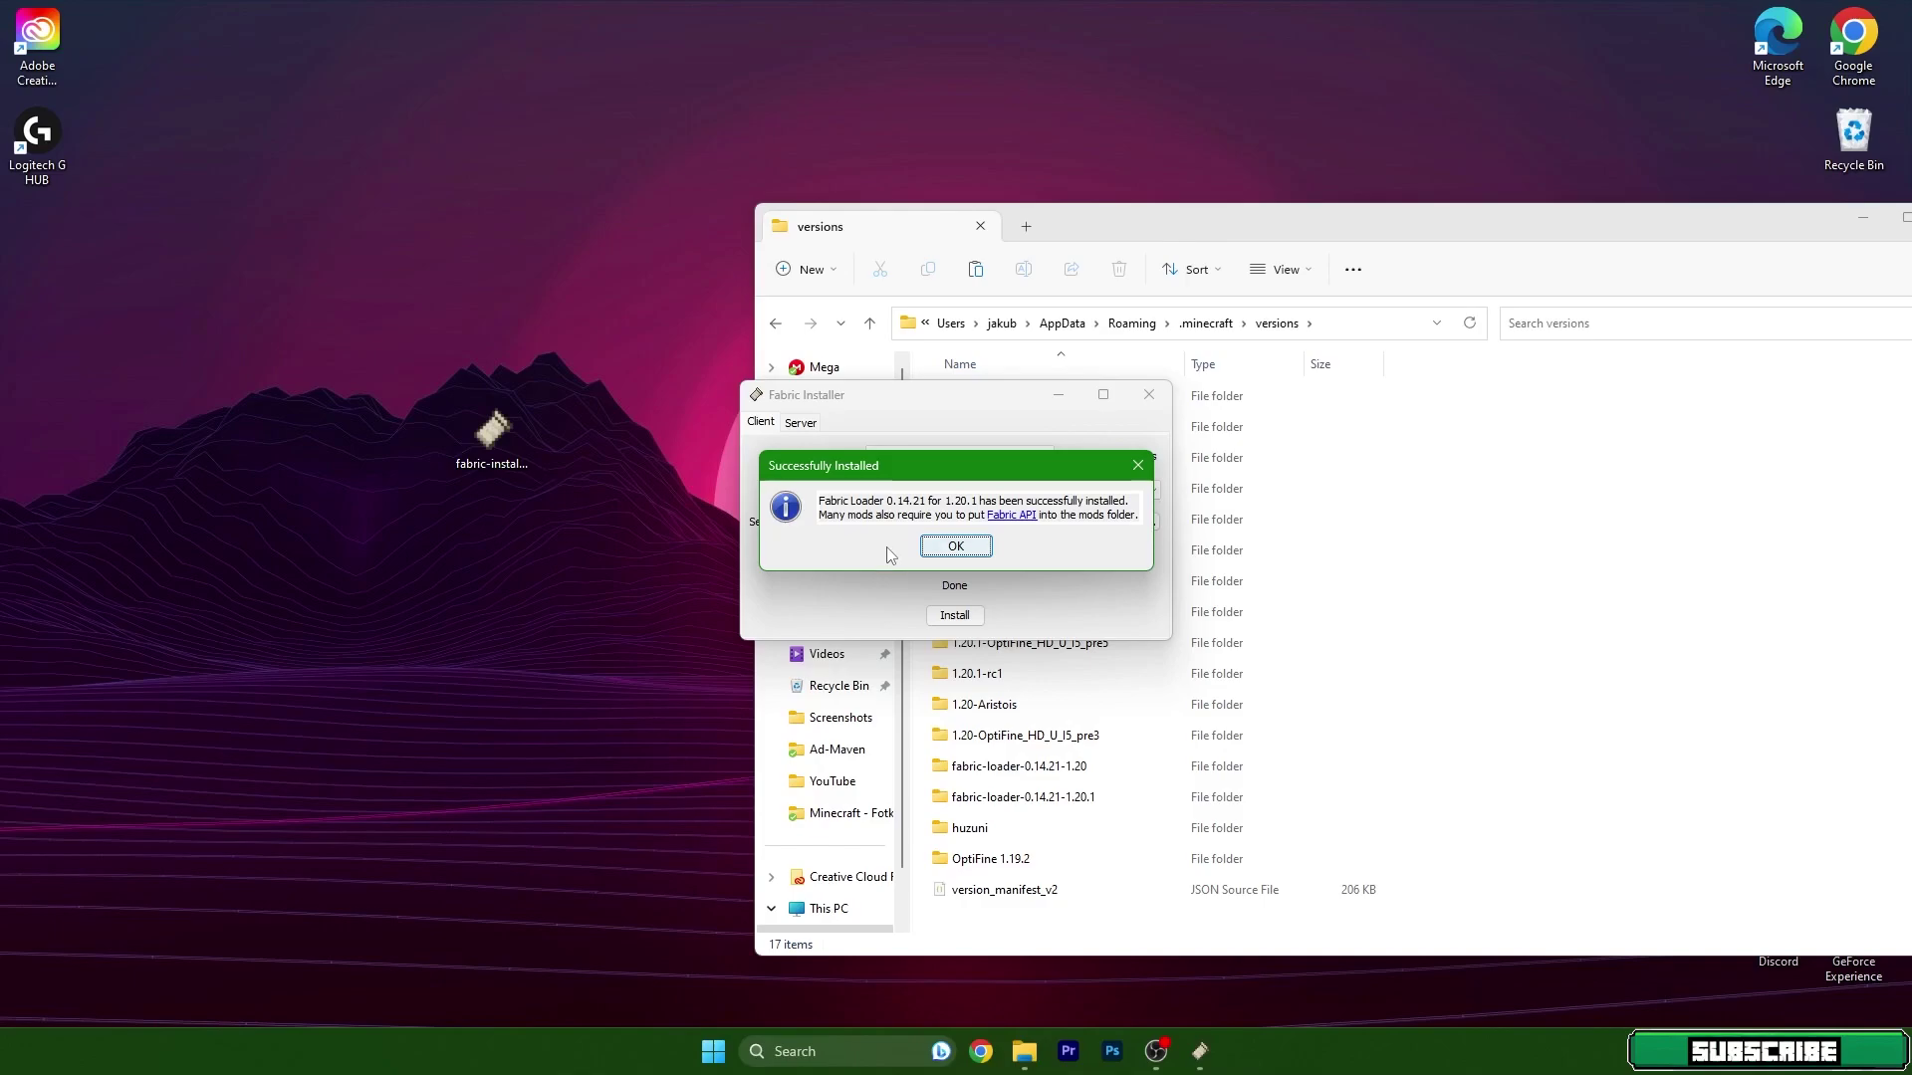
left_click(953, 548)
left_click(1146, 396)
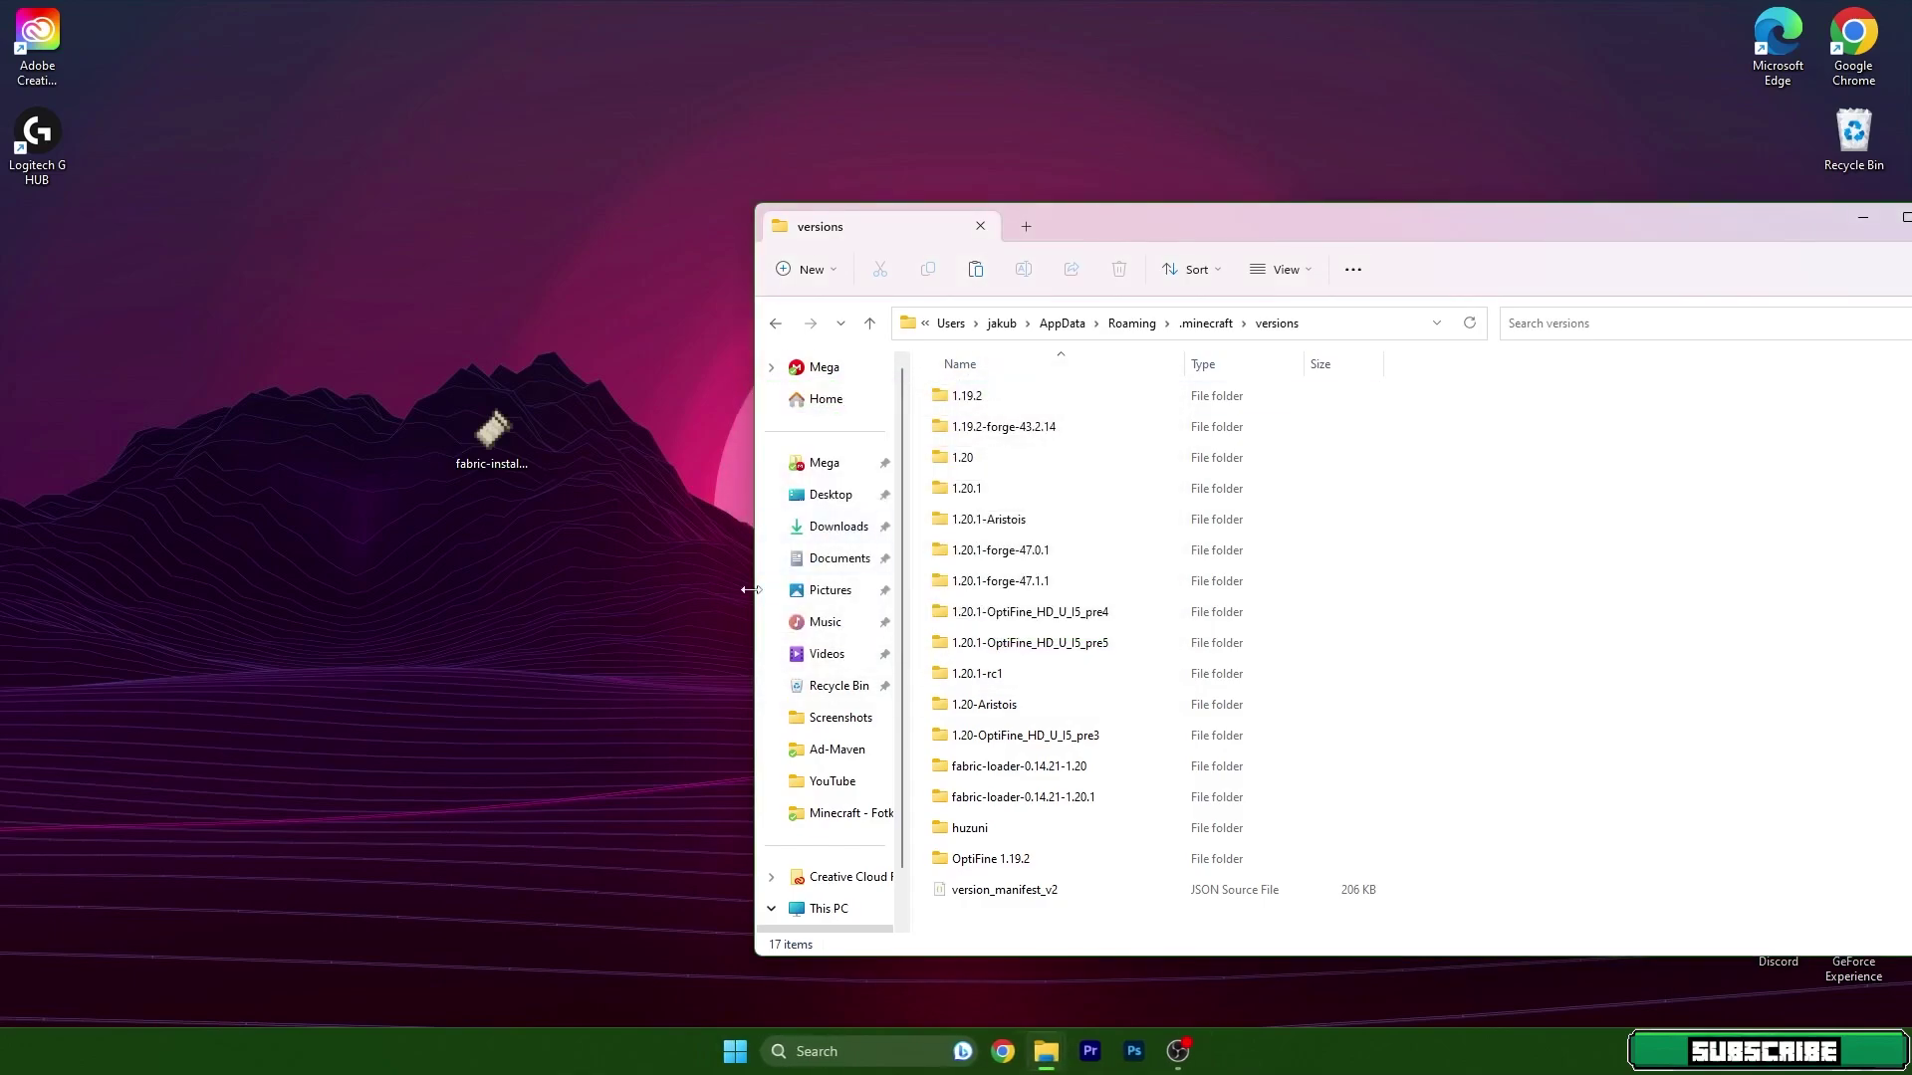
Check the fabric-loader-0.14.21-1.20.1 folder in the versions folder and close the folder window.
left_click(949, 801)
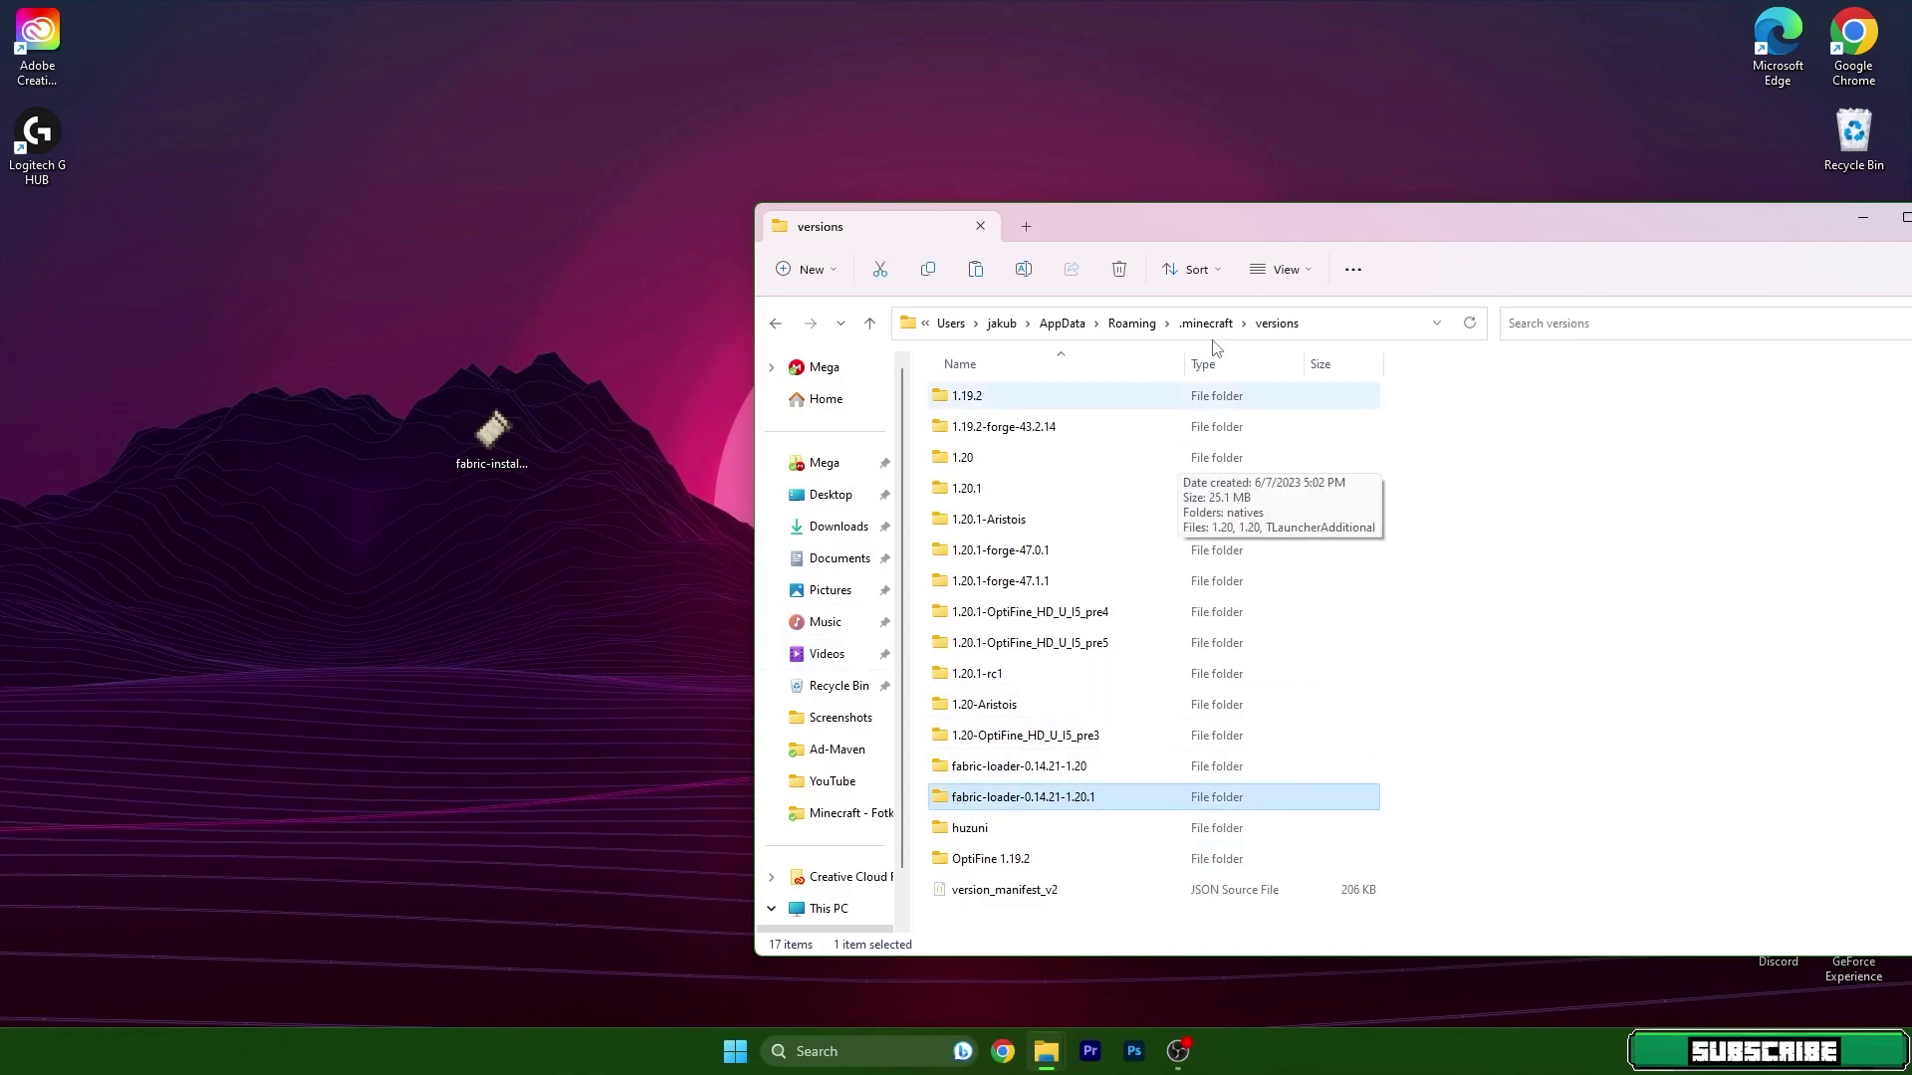
left_click_drag(1284, 225, 877, 221)
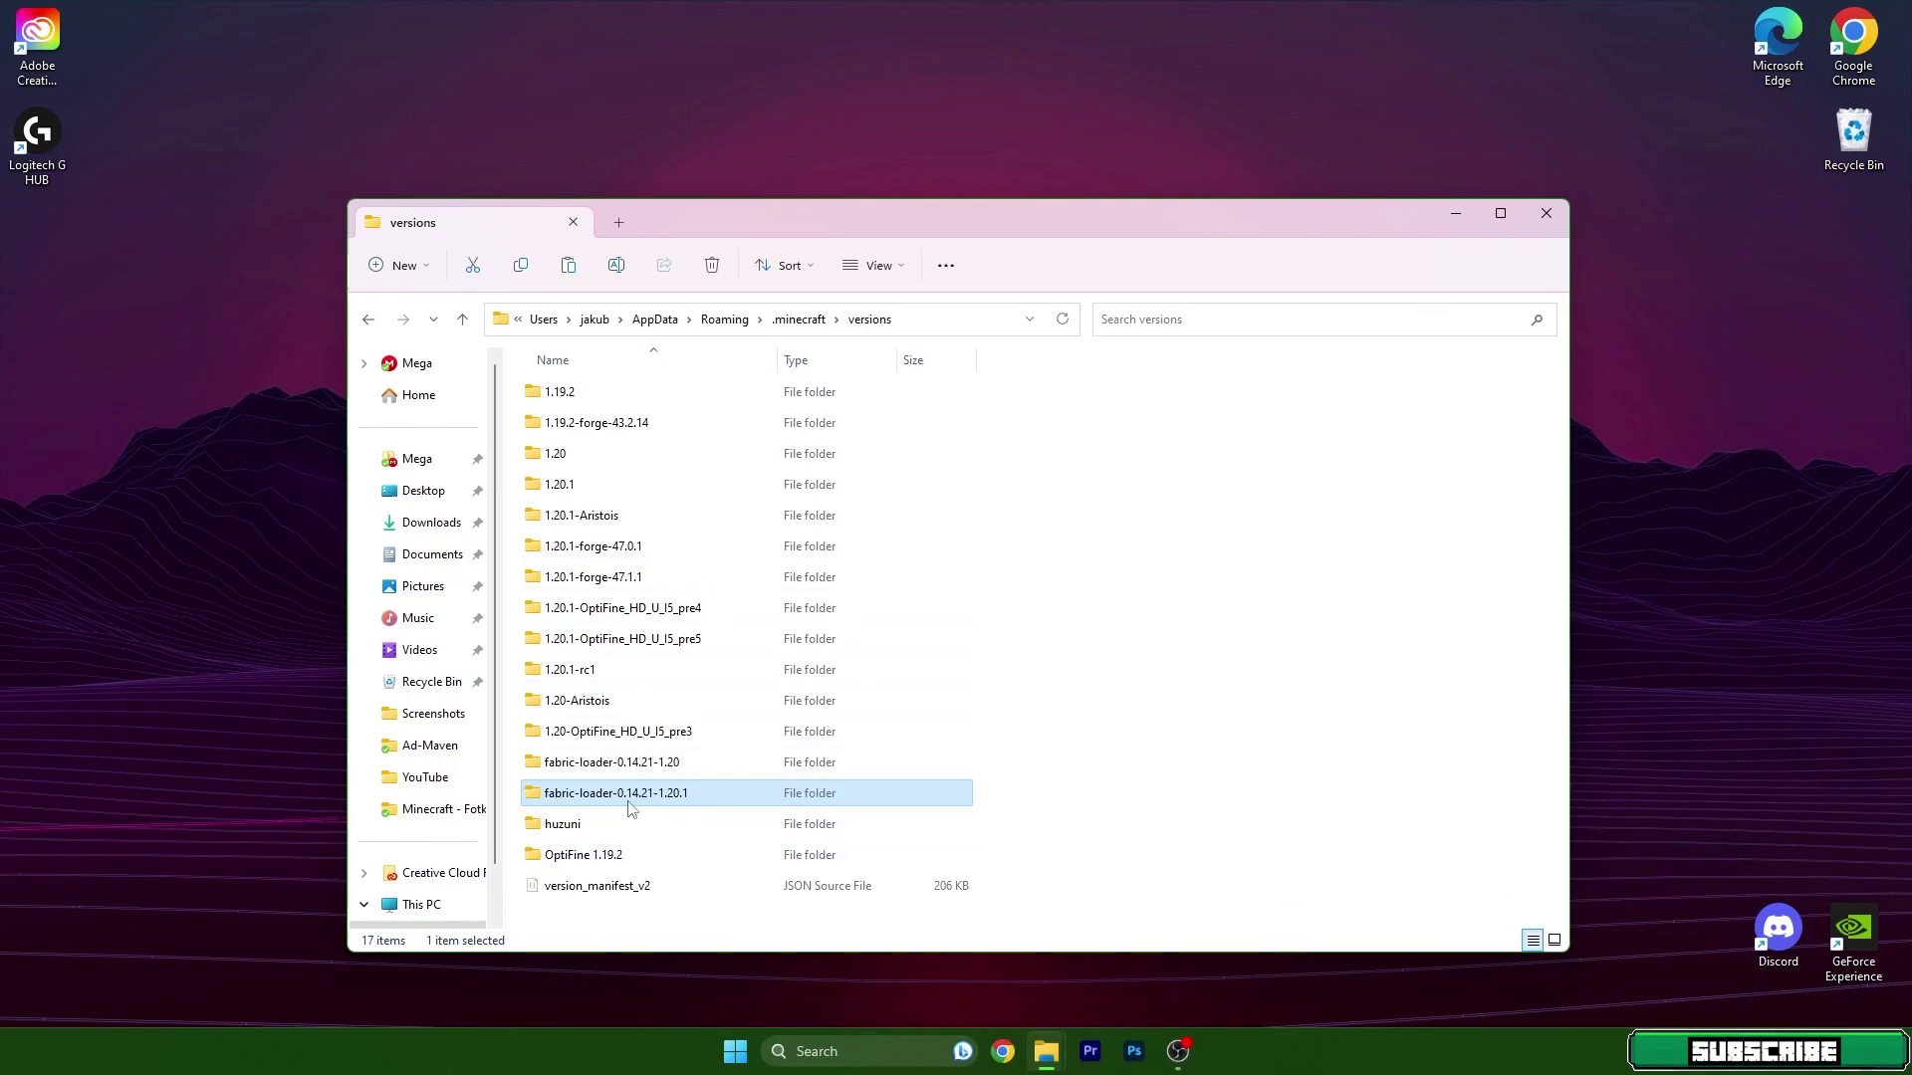
left_click(1546, 212)
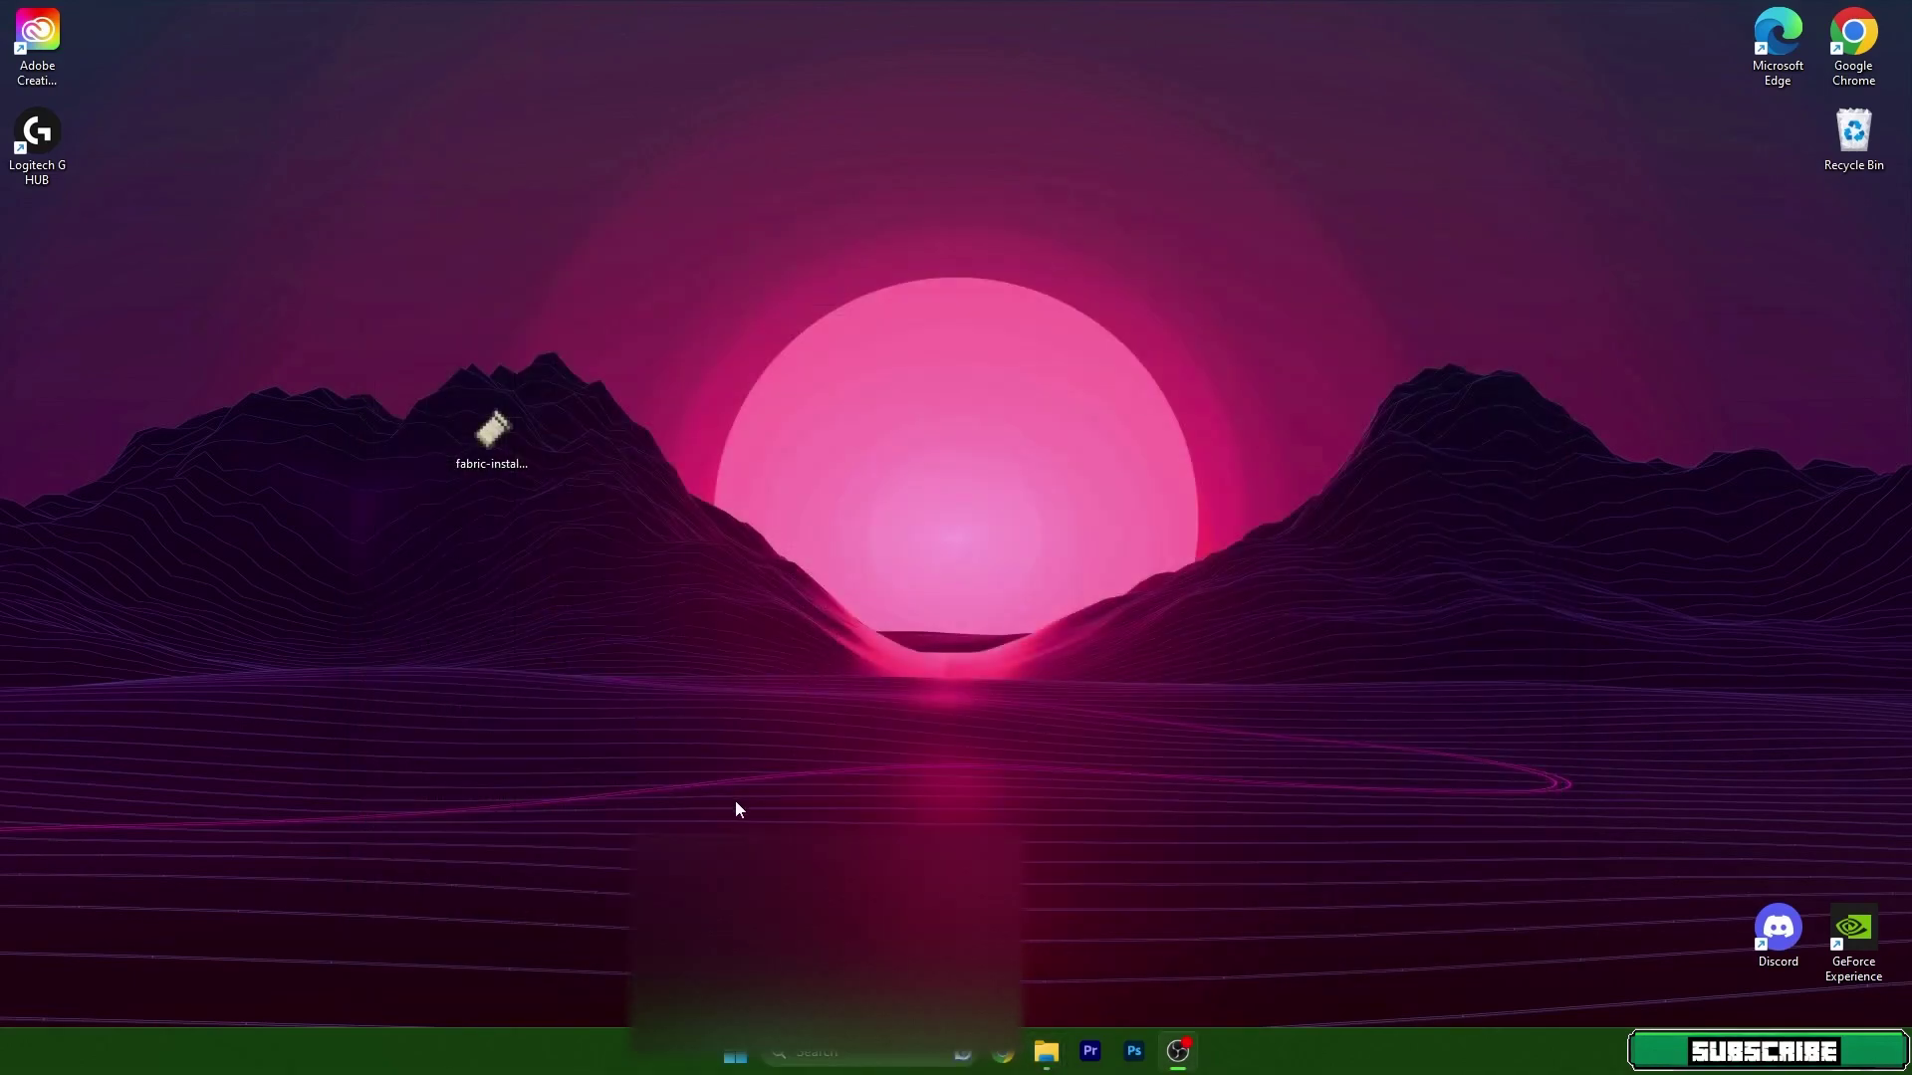
Open the Minecraft Launcher and start Java Edition with the fabric-loader-1.20.1 installation.
left_click(745, 1057)
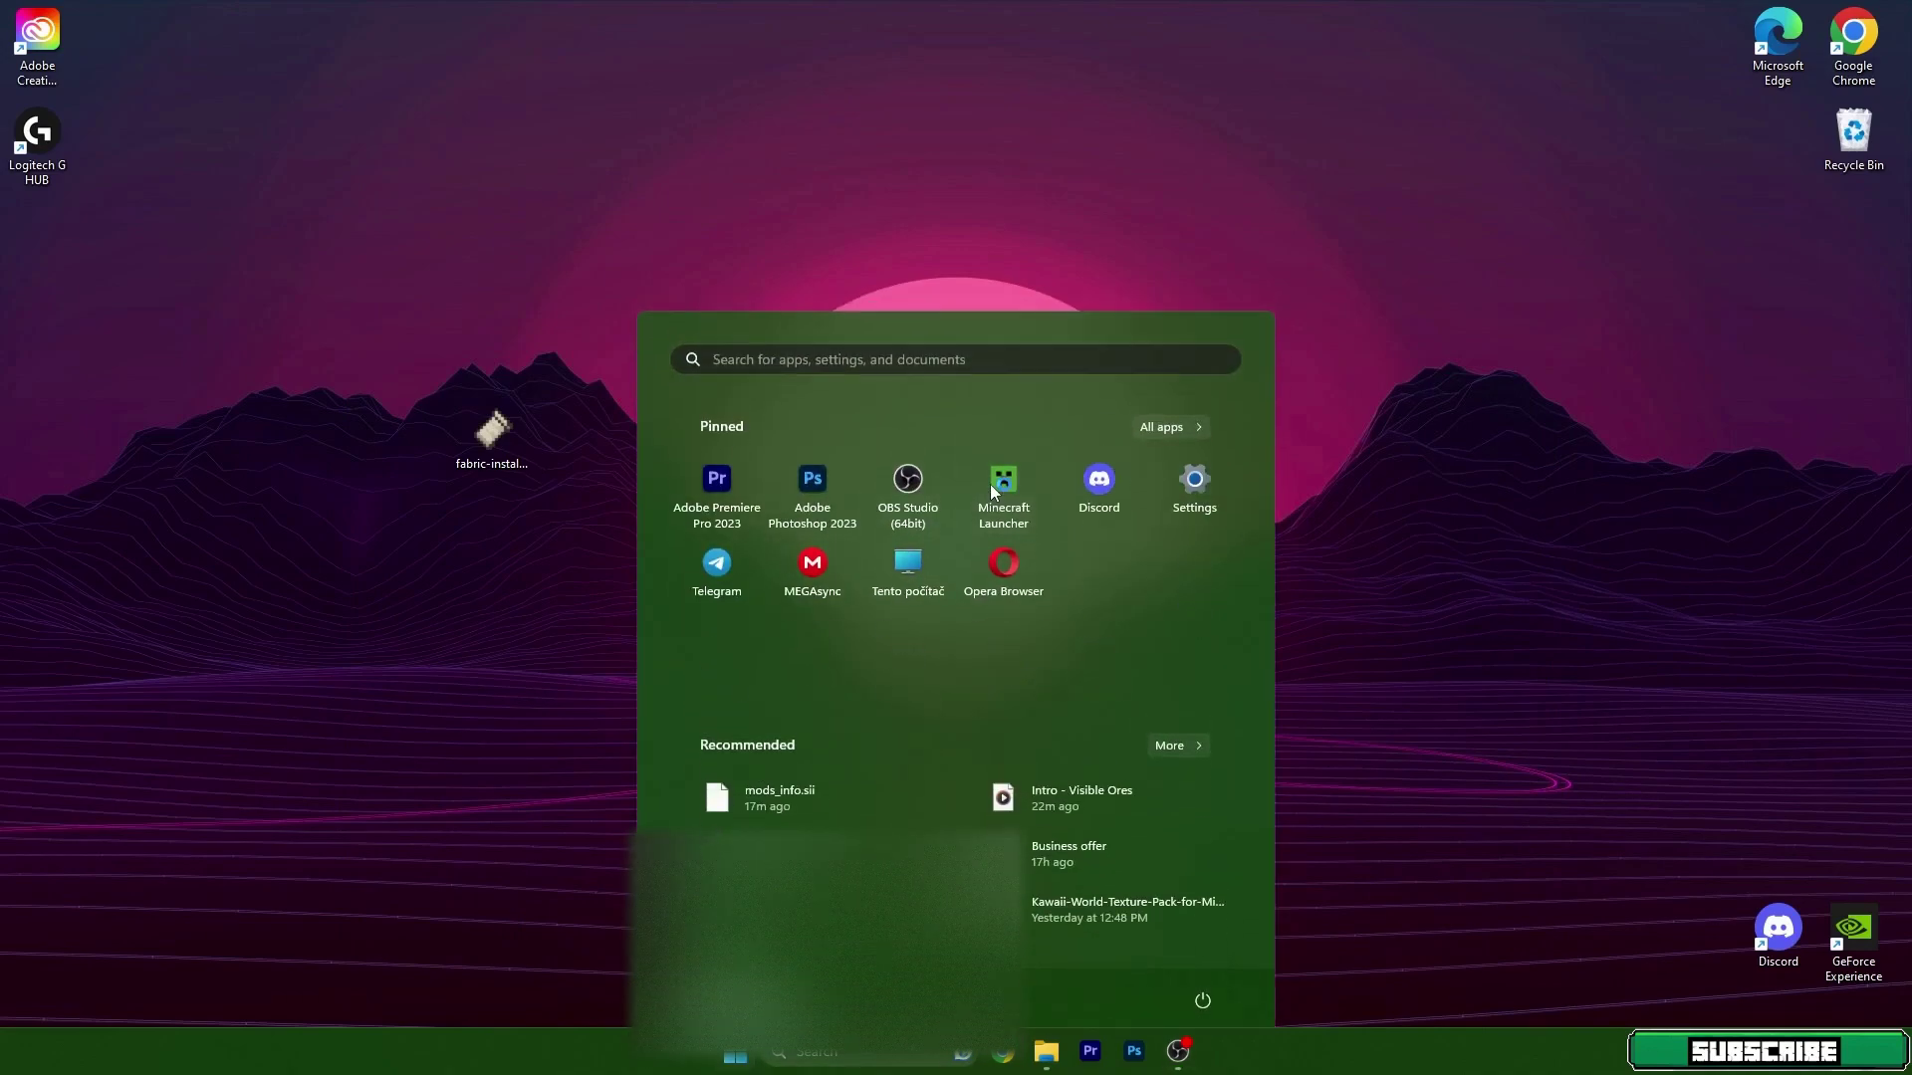
left_click(989, 484)
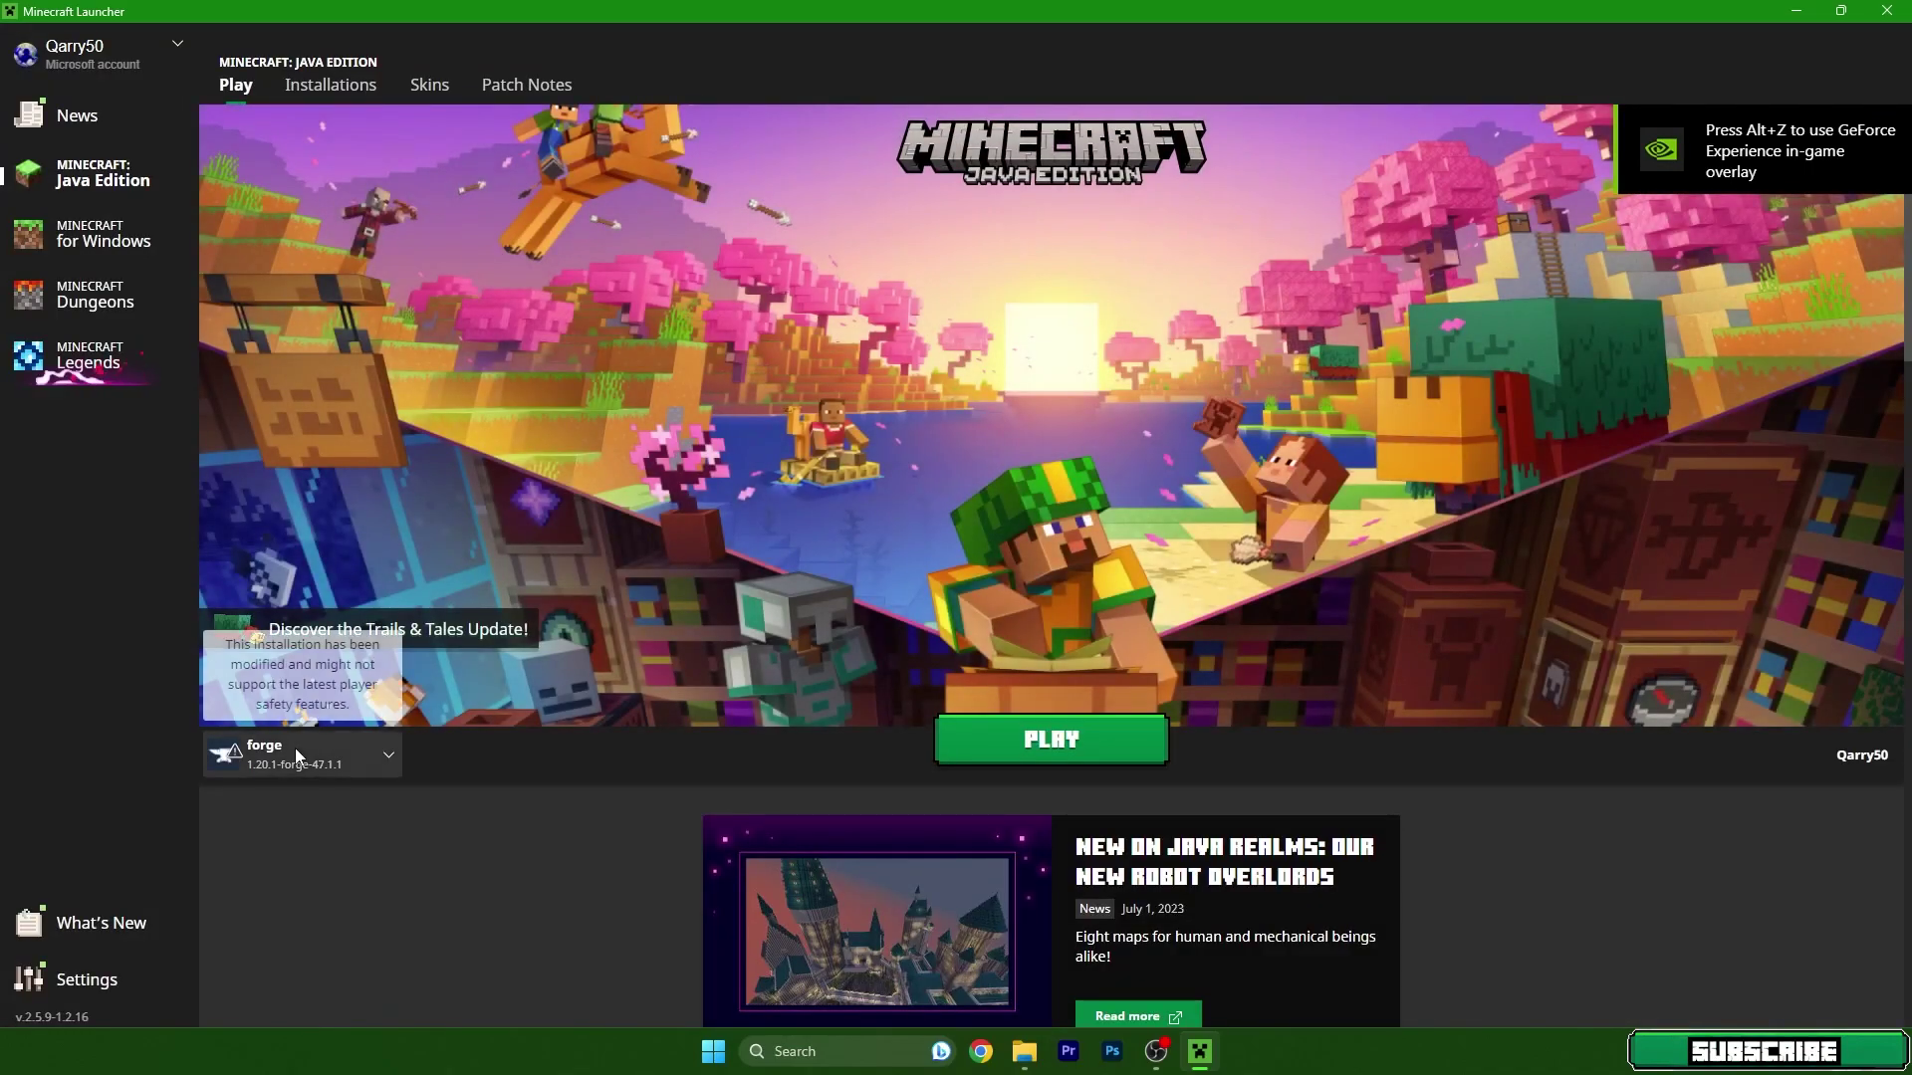
left_click(295, 748)
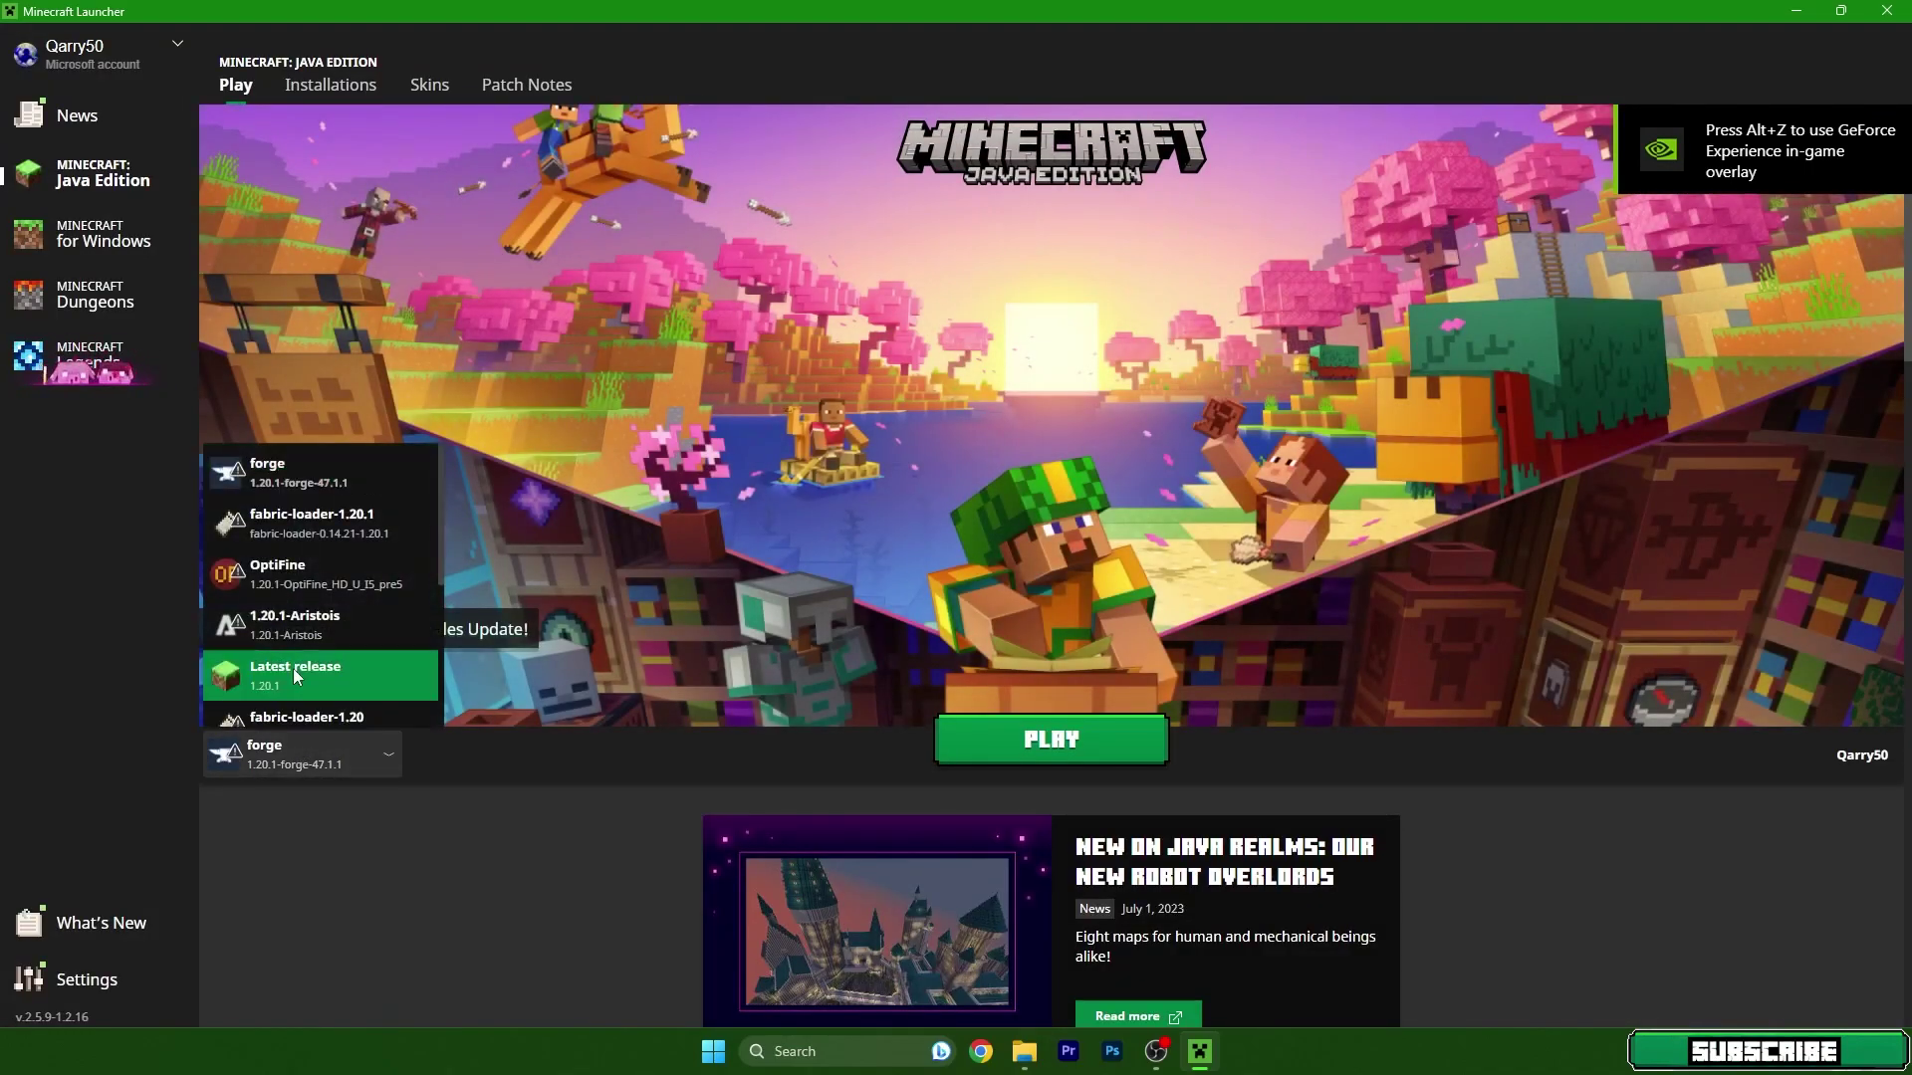
left_click(282, 533)
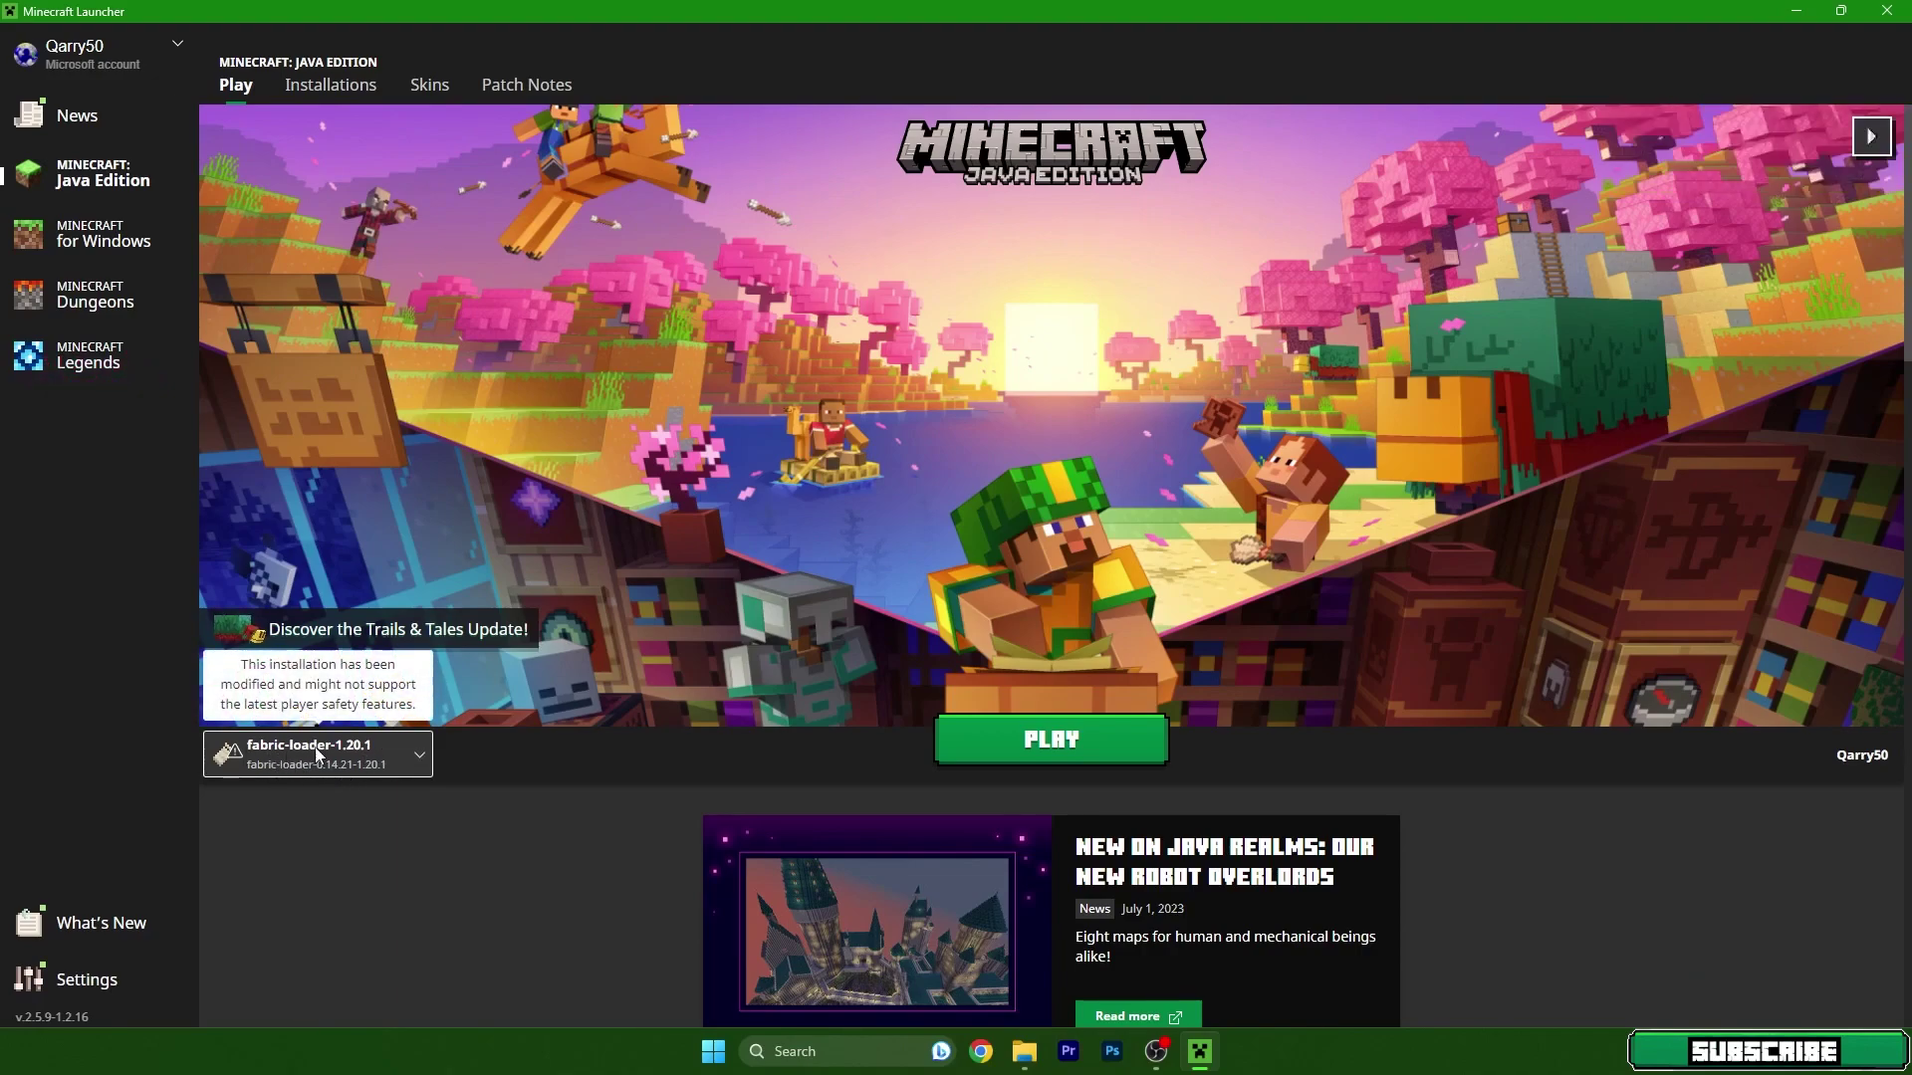
left_click(1035, 745)
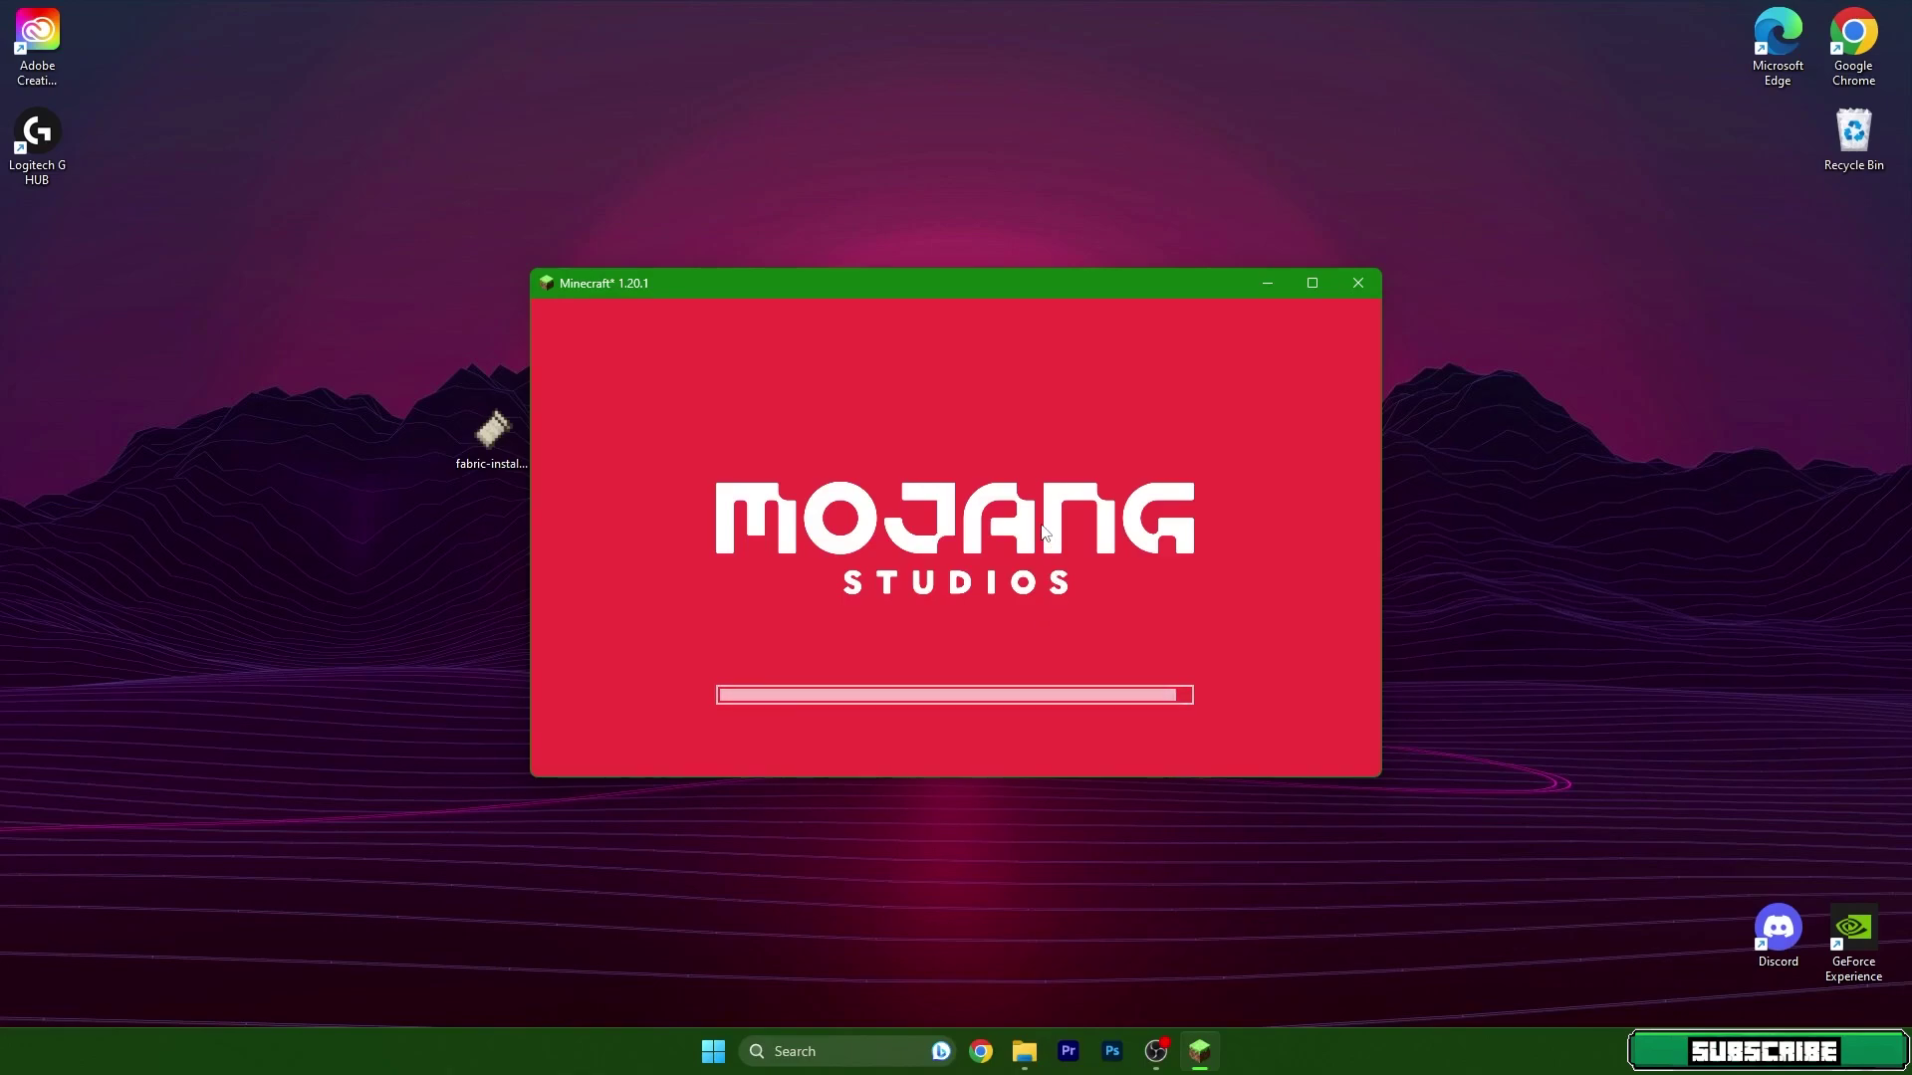
Maximize the Minecraft 1.20.1 game window and load an existing singleplayer world.
left_click(1309, 286)
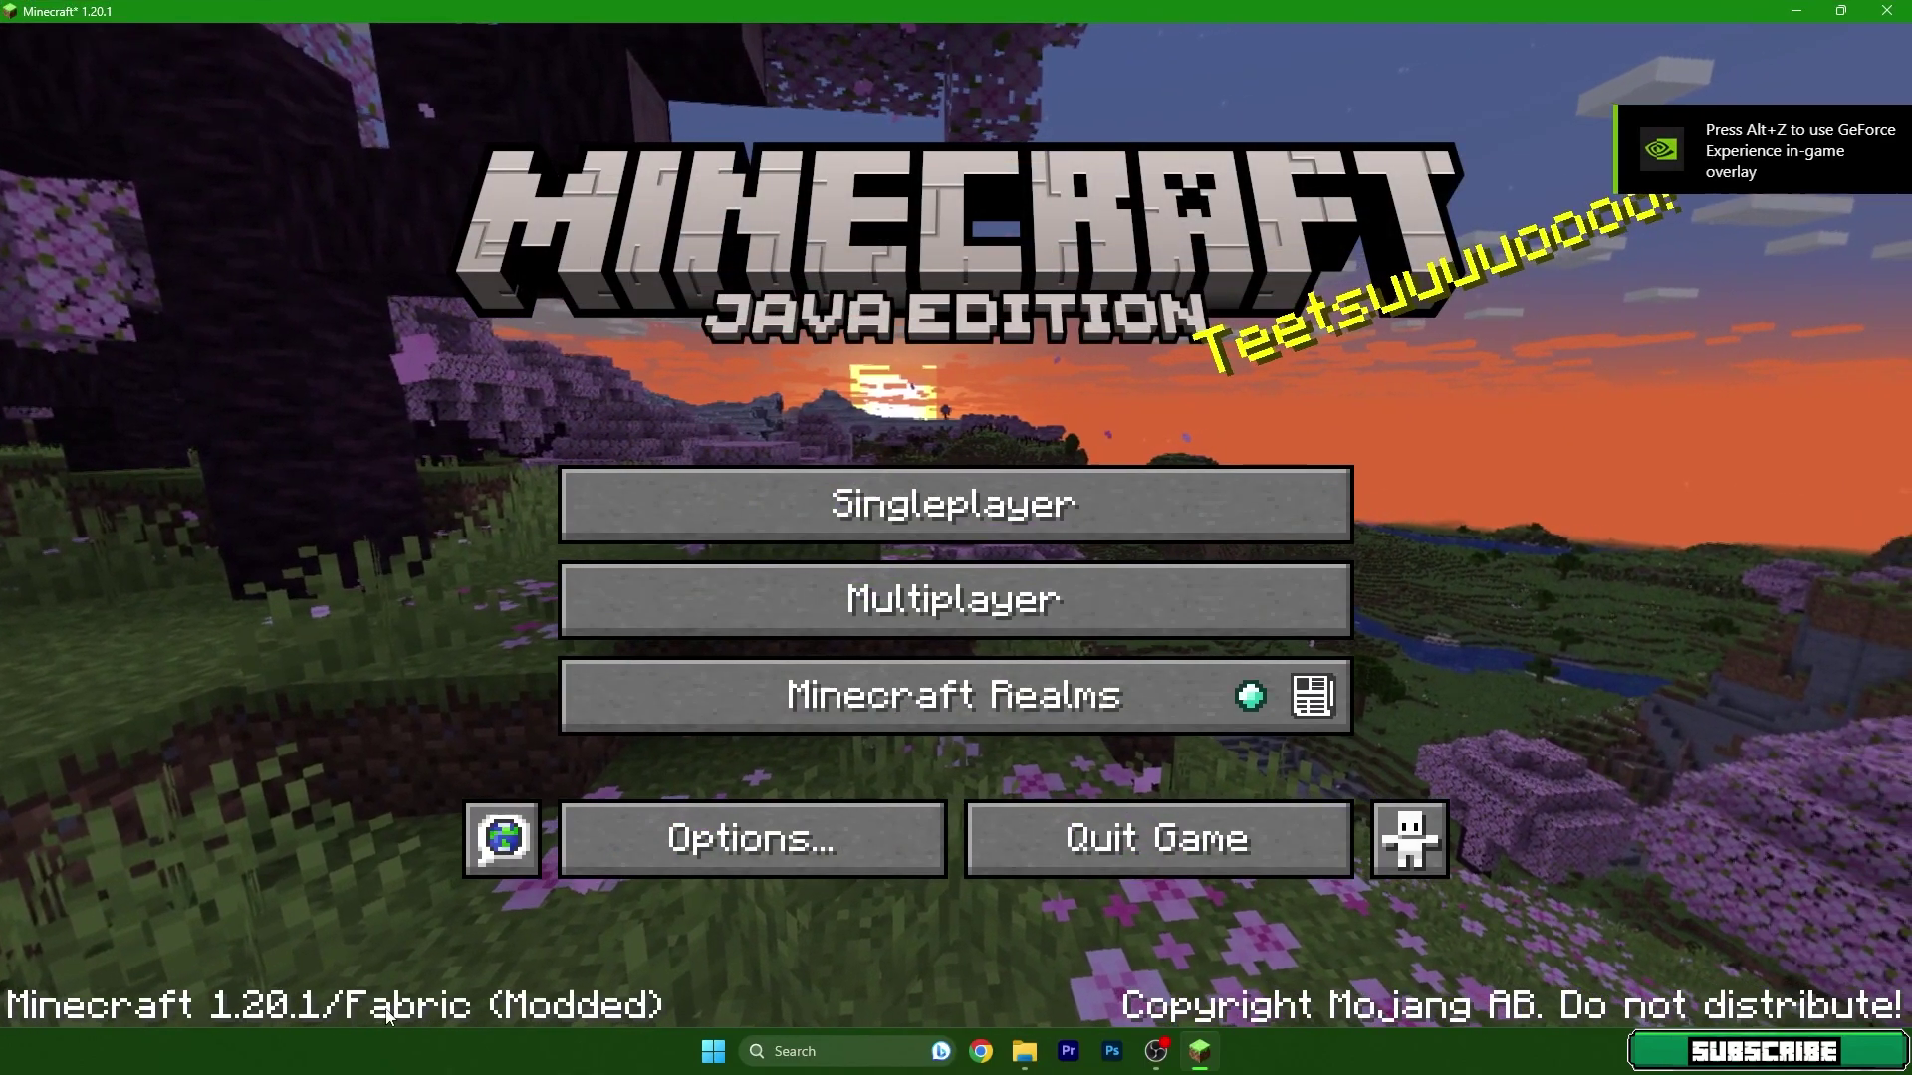
left_click(854, 503)
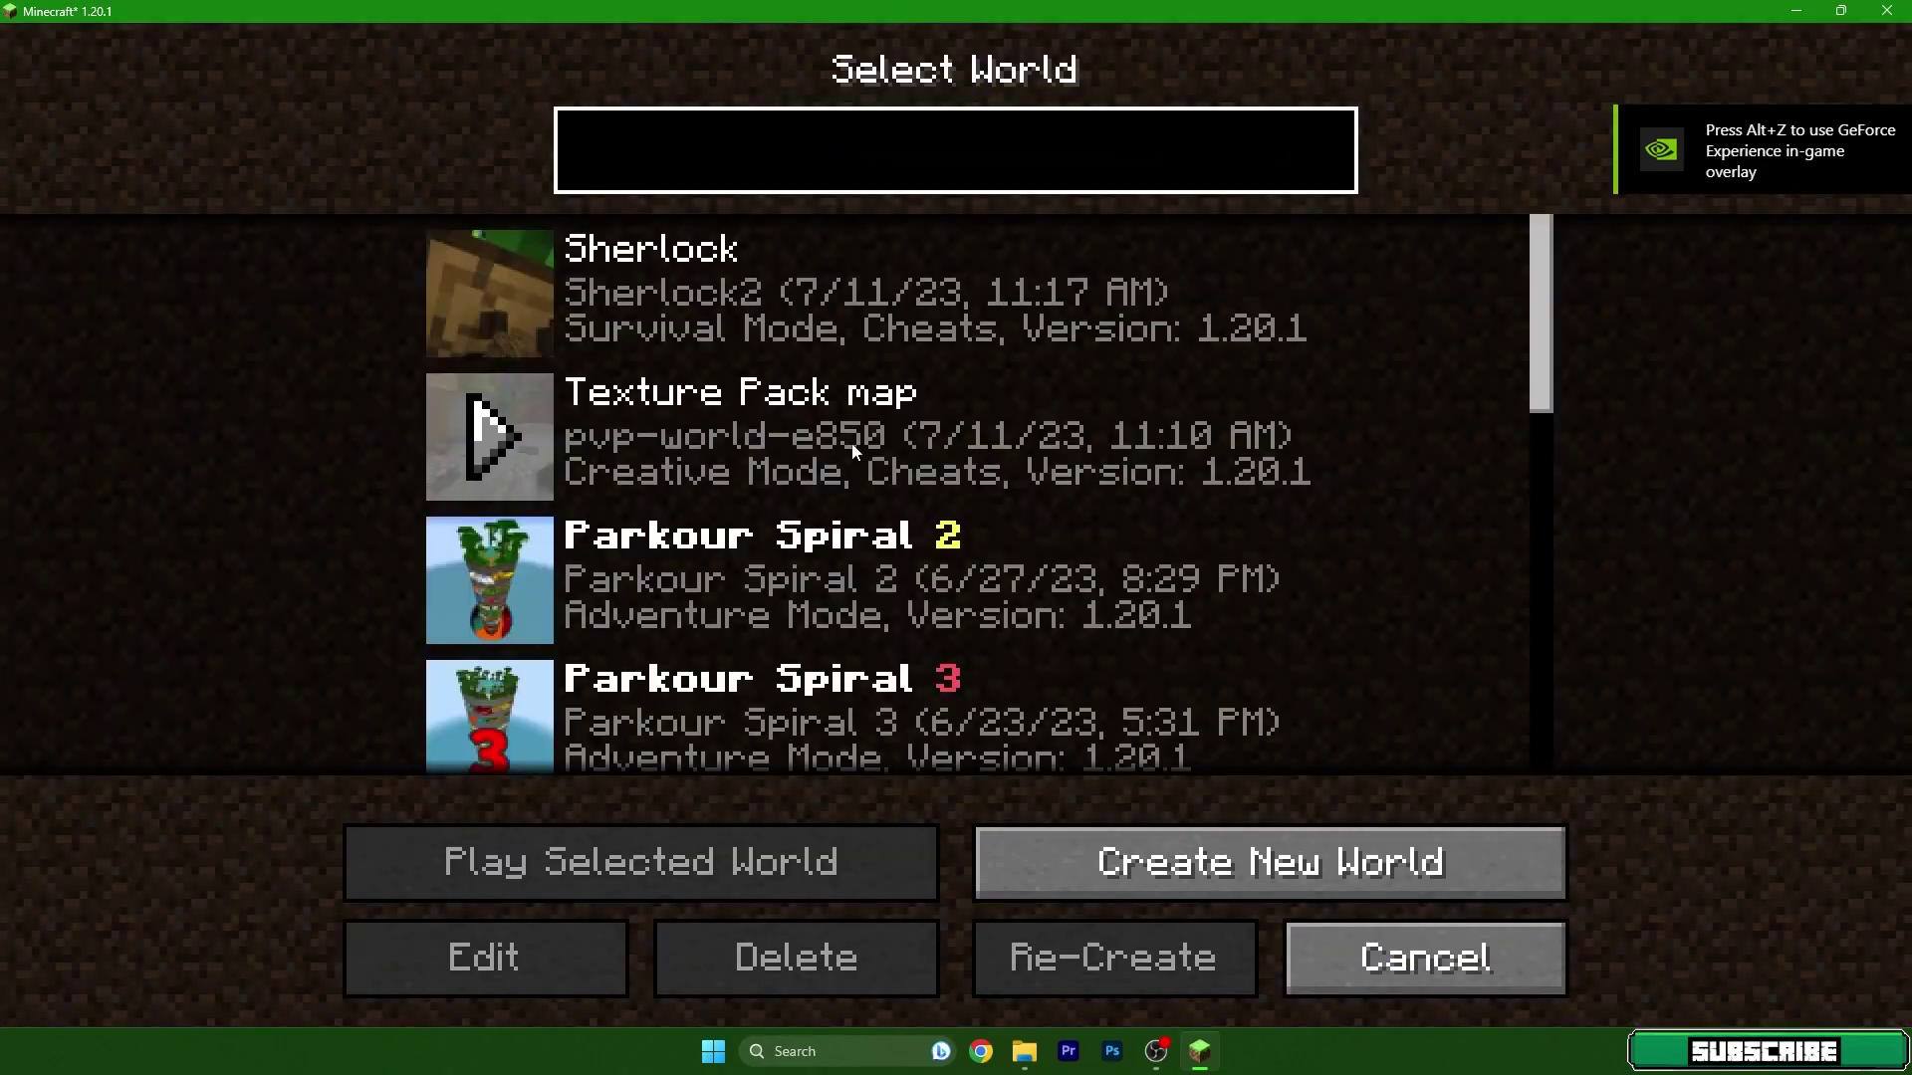
double_click(789, 321)
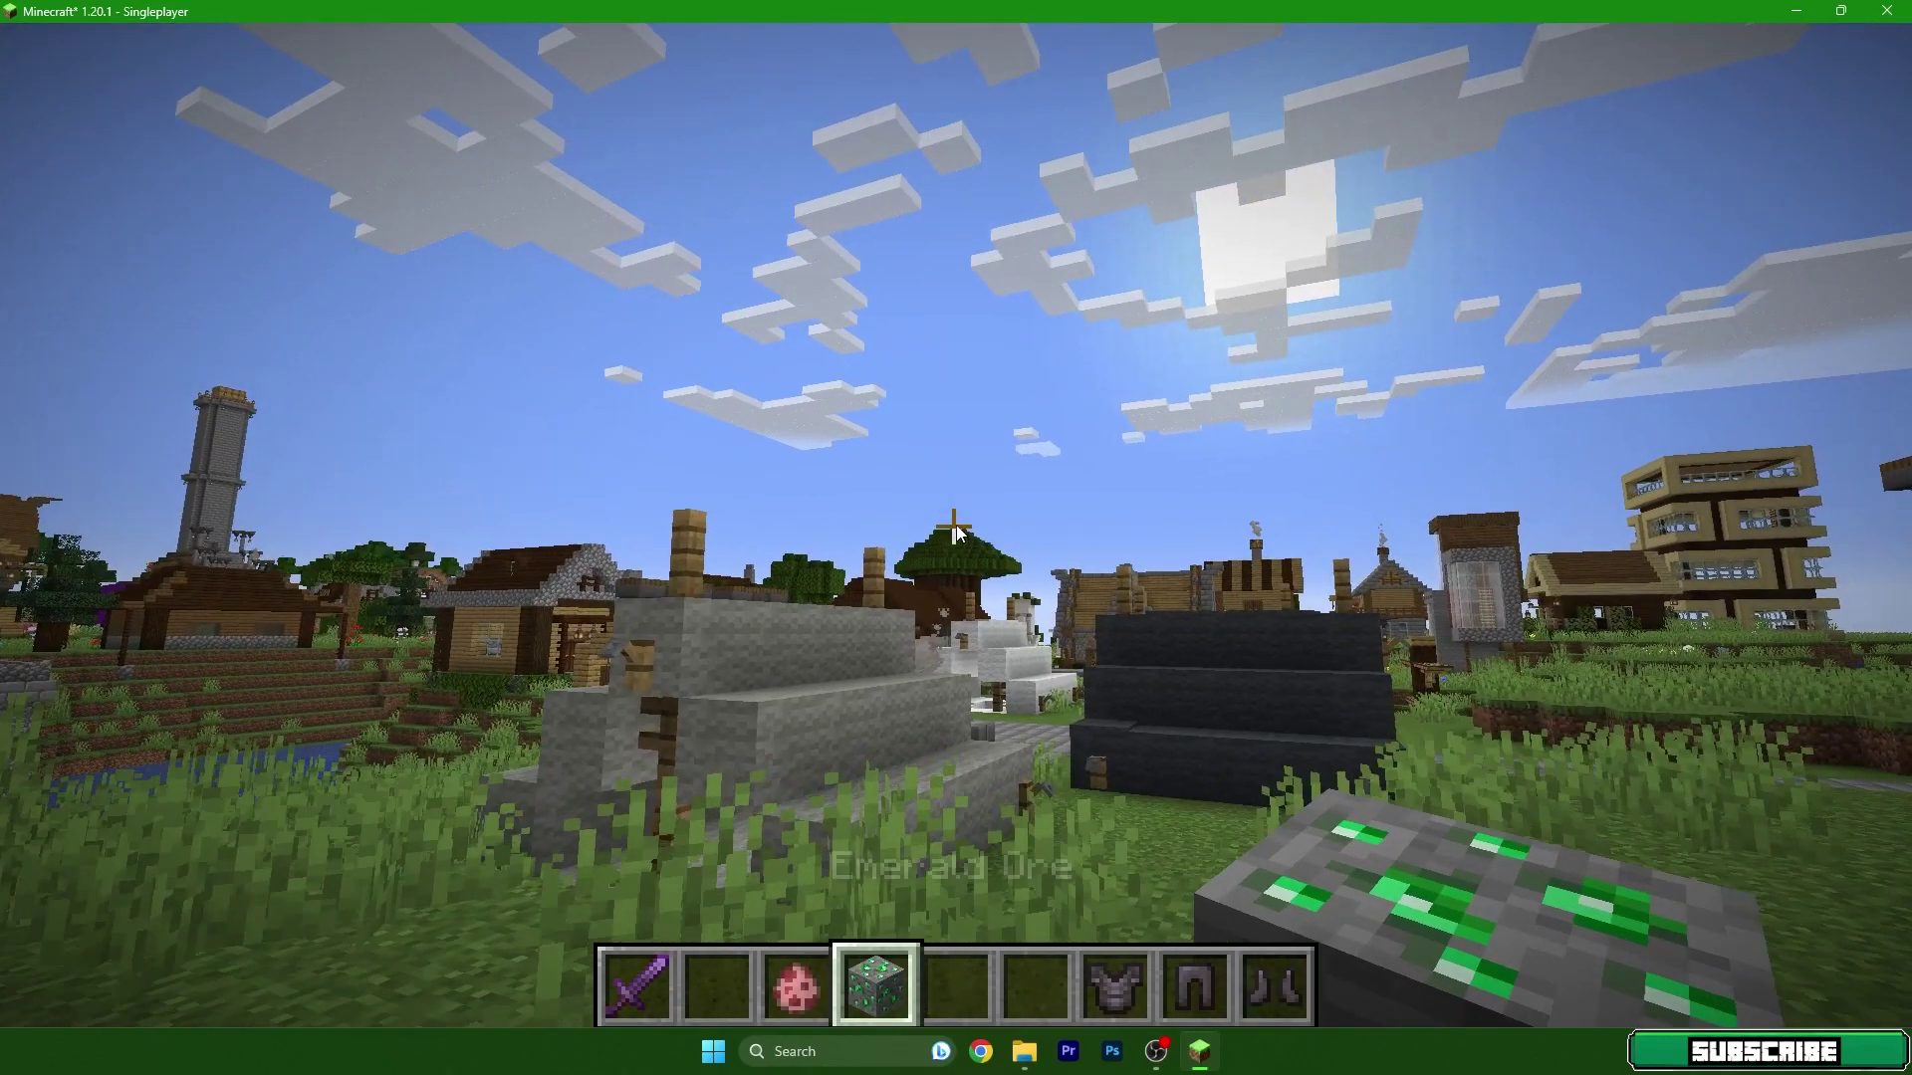
View the player's own inventory in the creative inventory screen, close it, and move forward through the village.
key("e")
left_click(1325, 855)
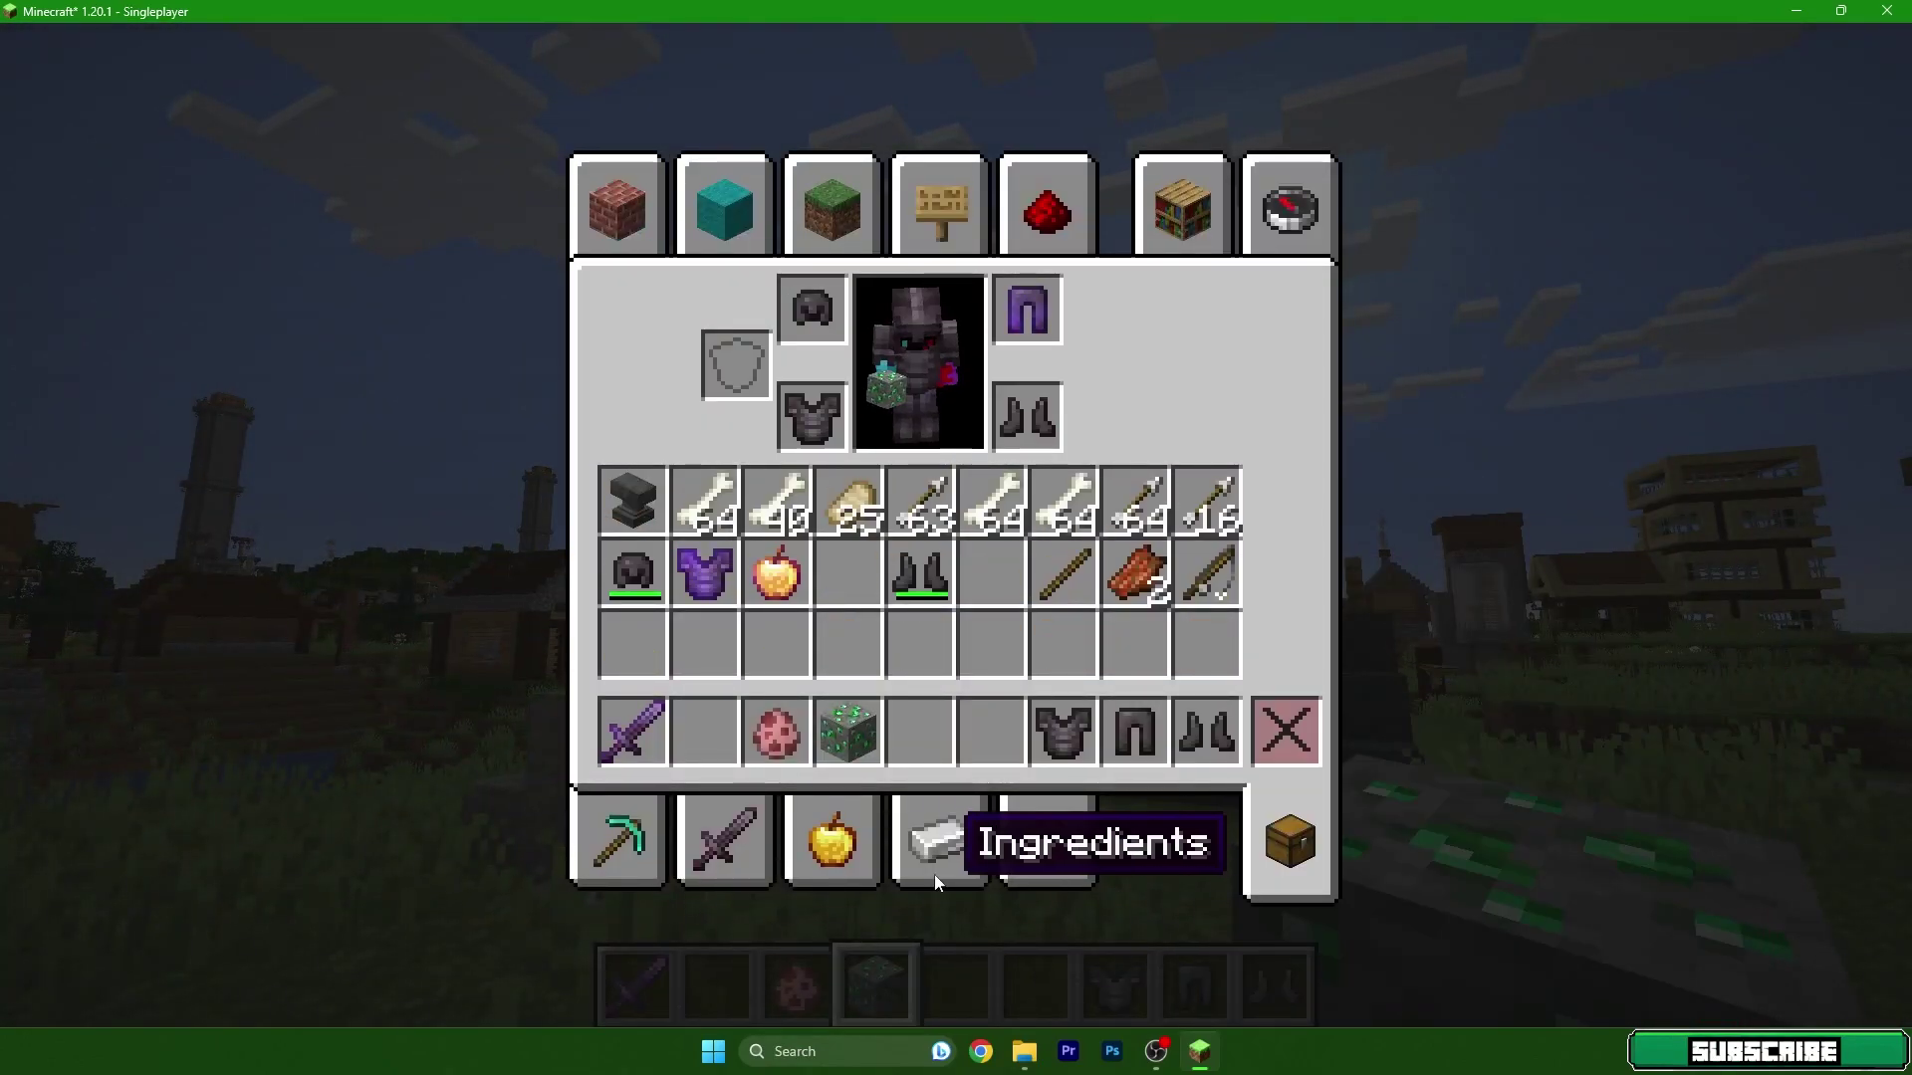
key("e")
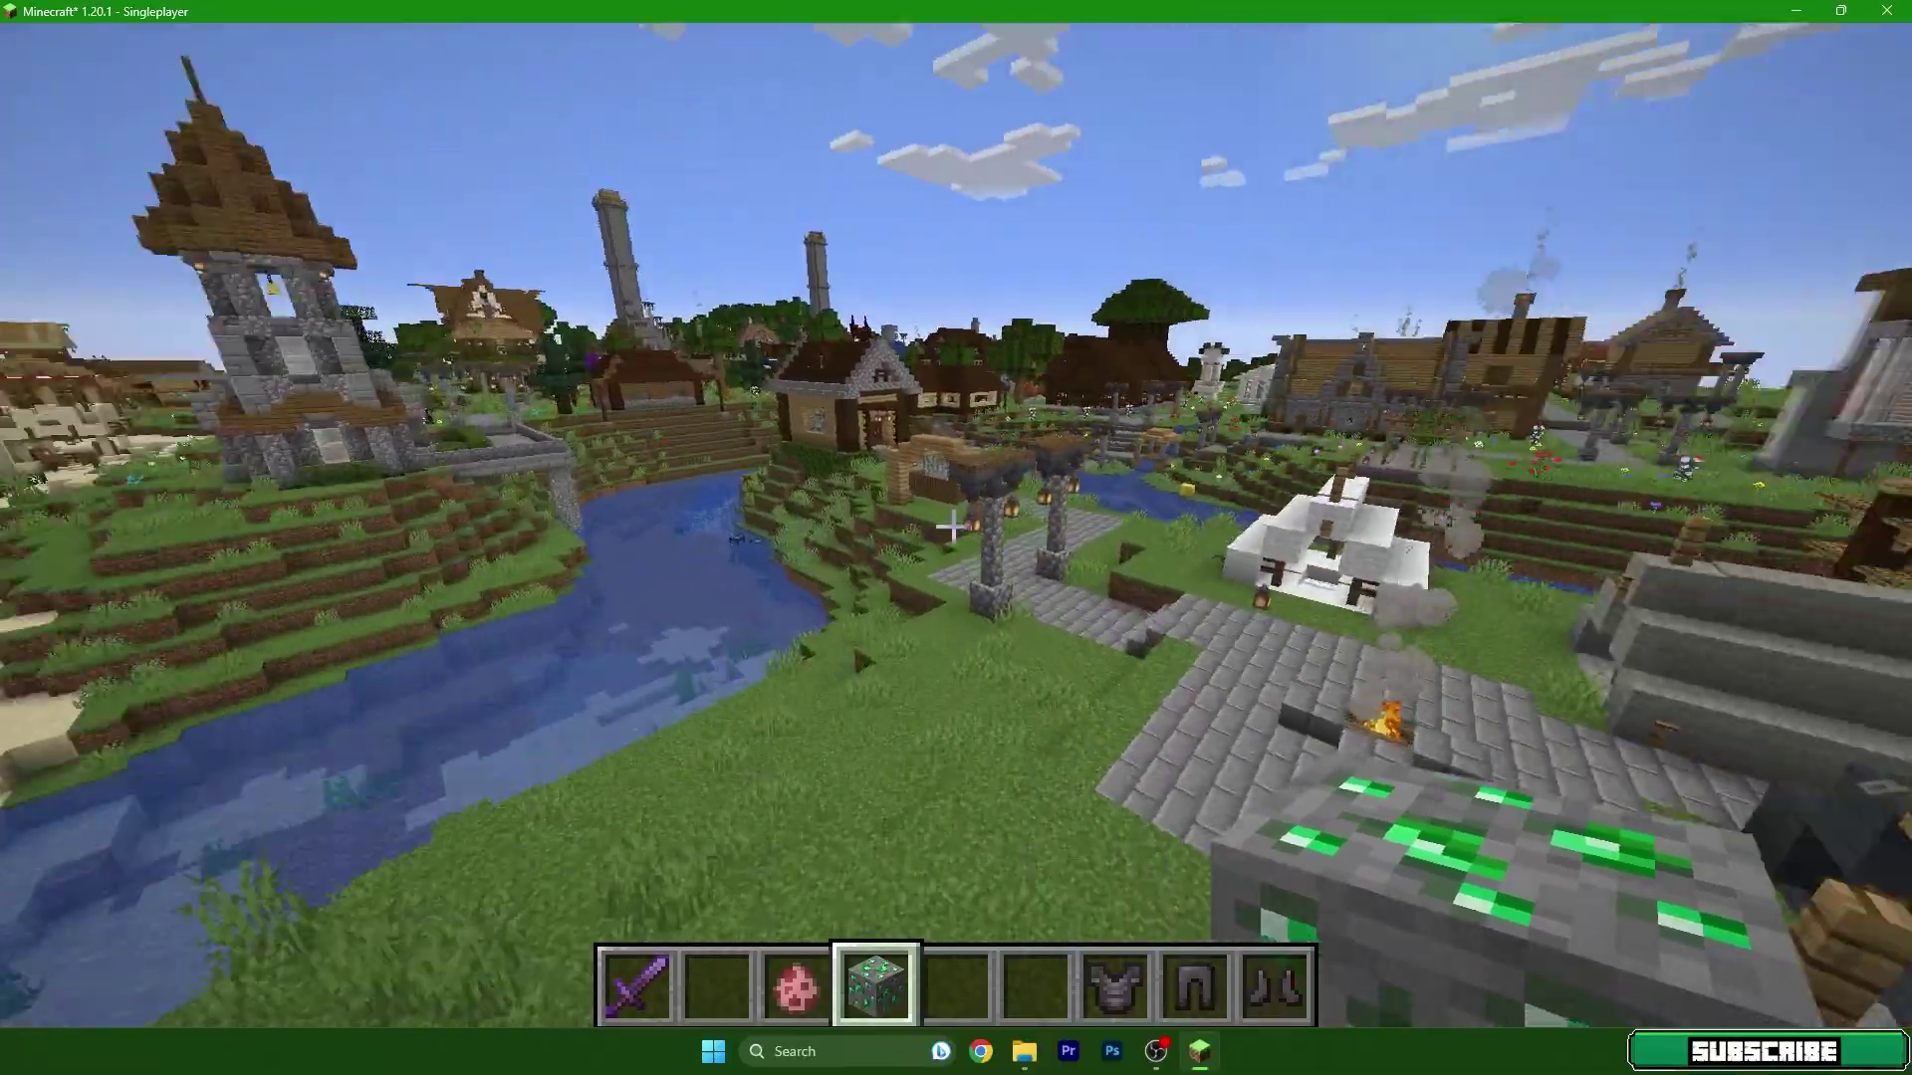
key("w")
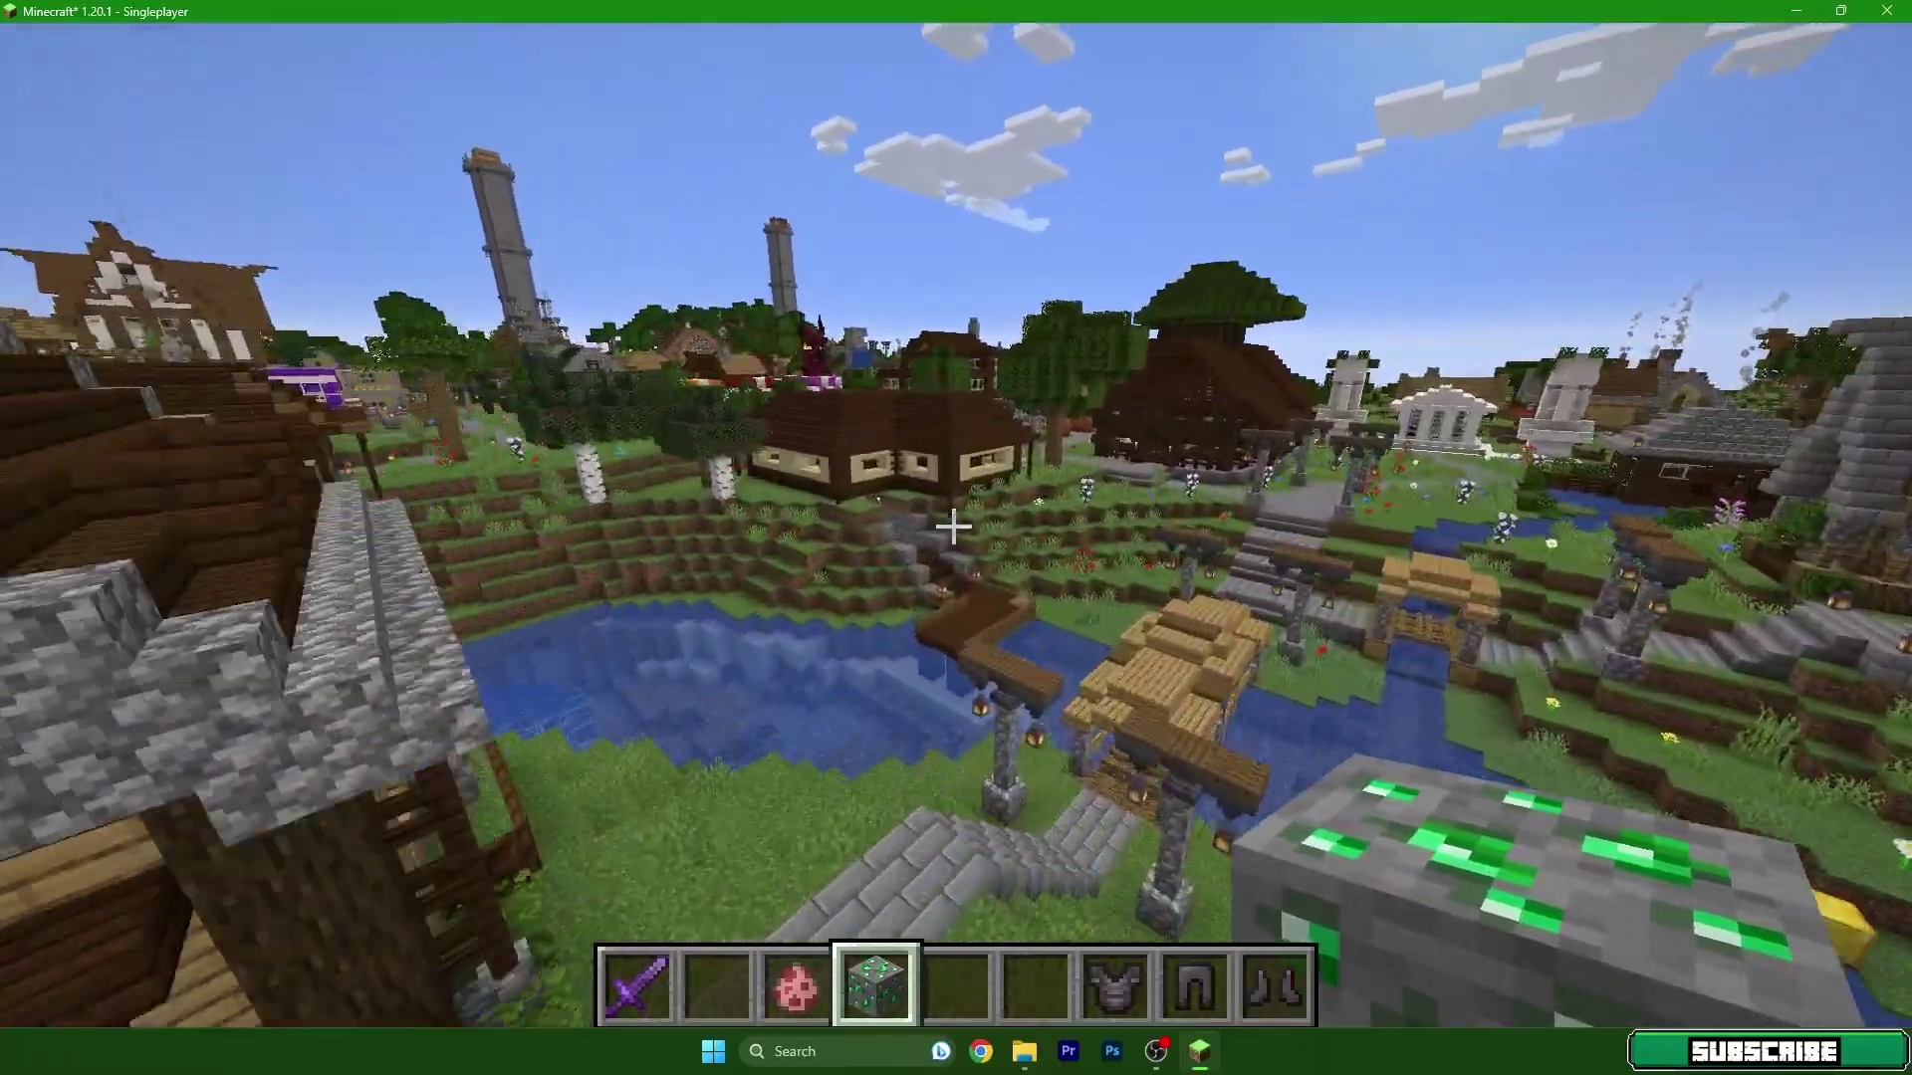
Travel through the village to the brick house, enter through its double doors, and go upstairs to the chest room.
key("w")
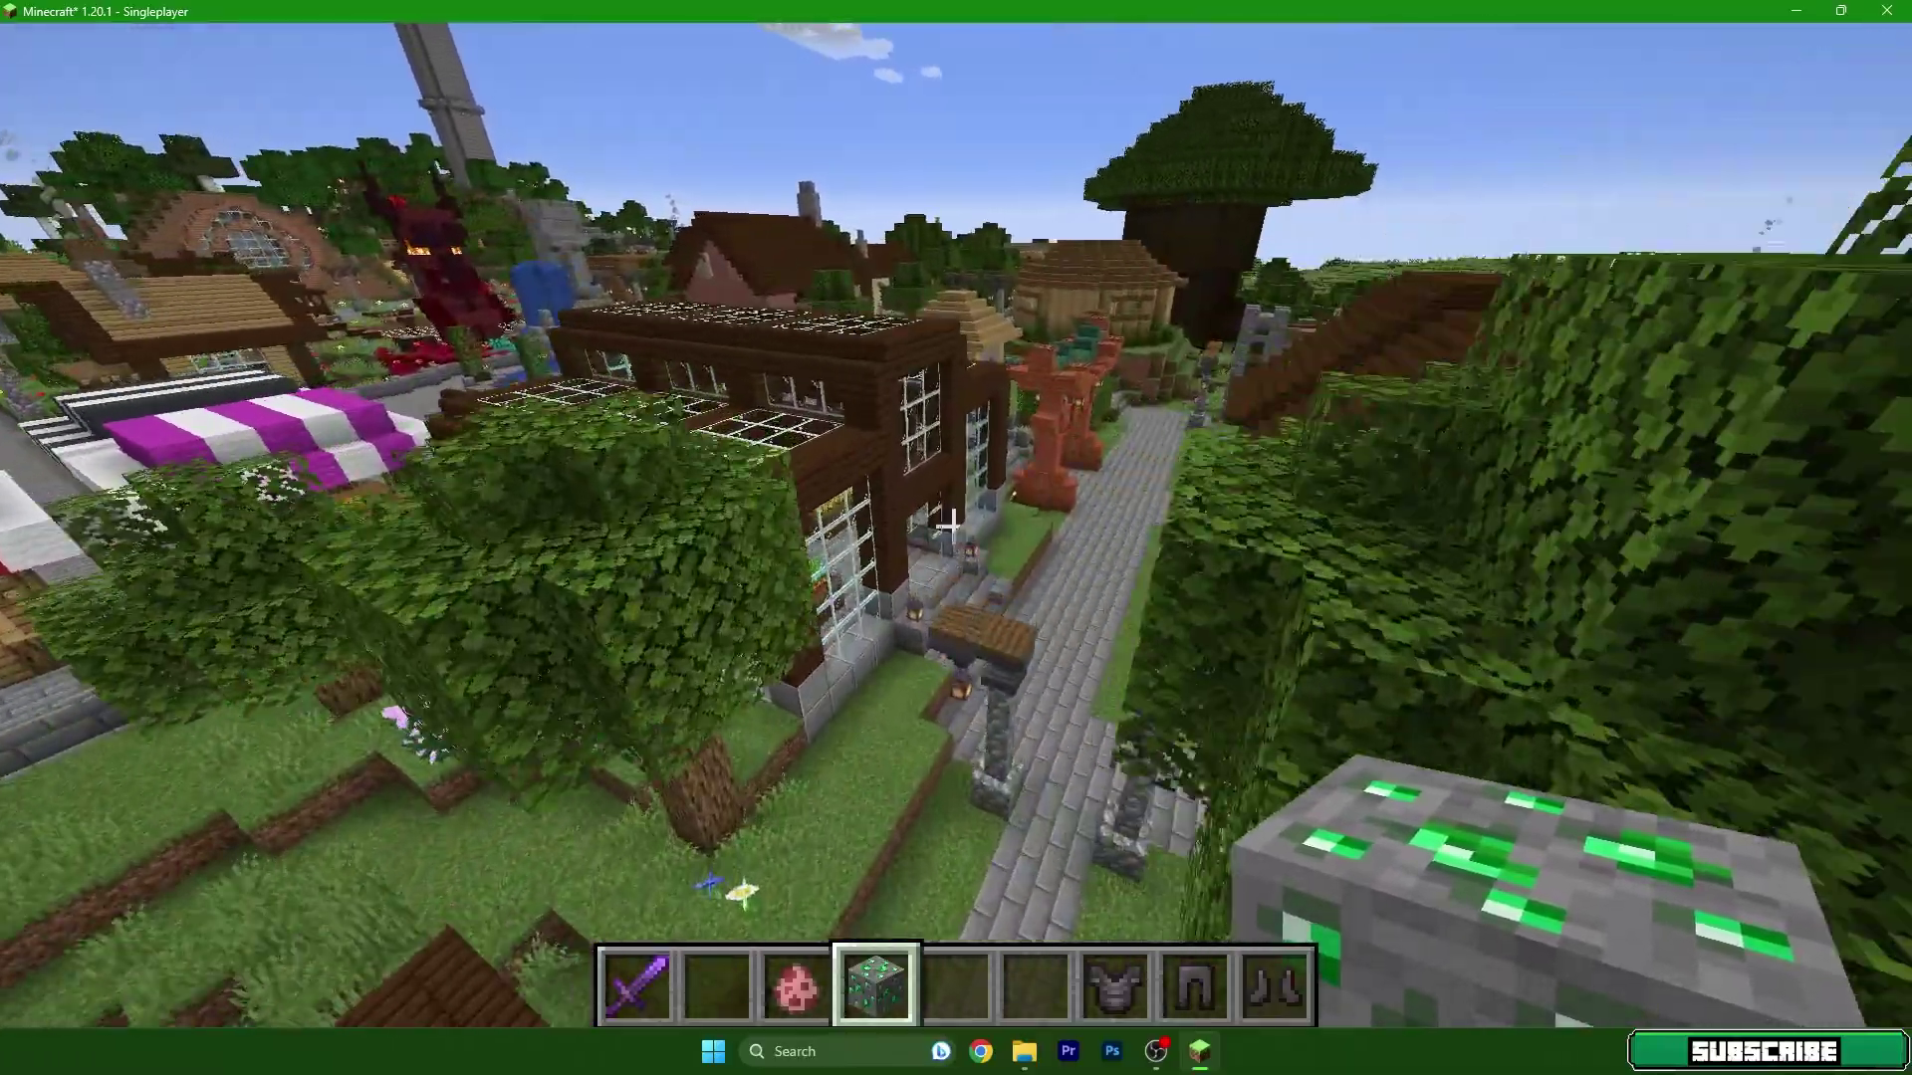
key("w")
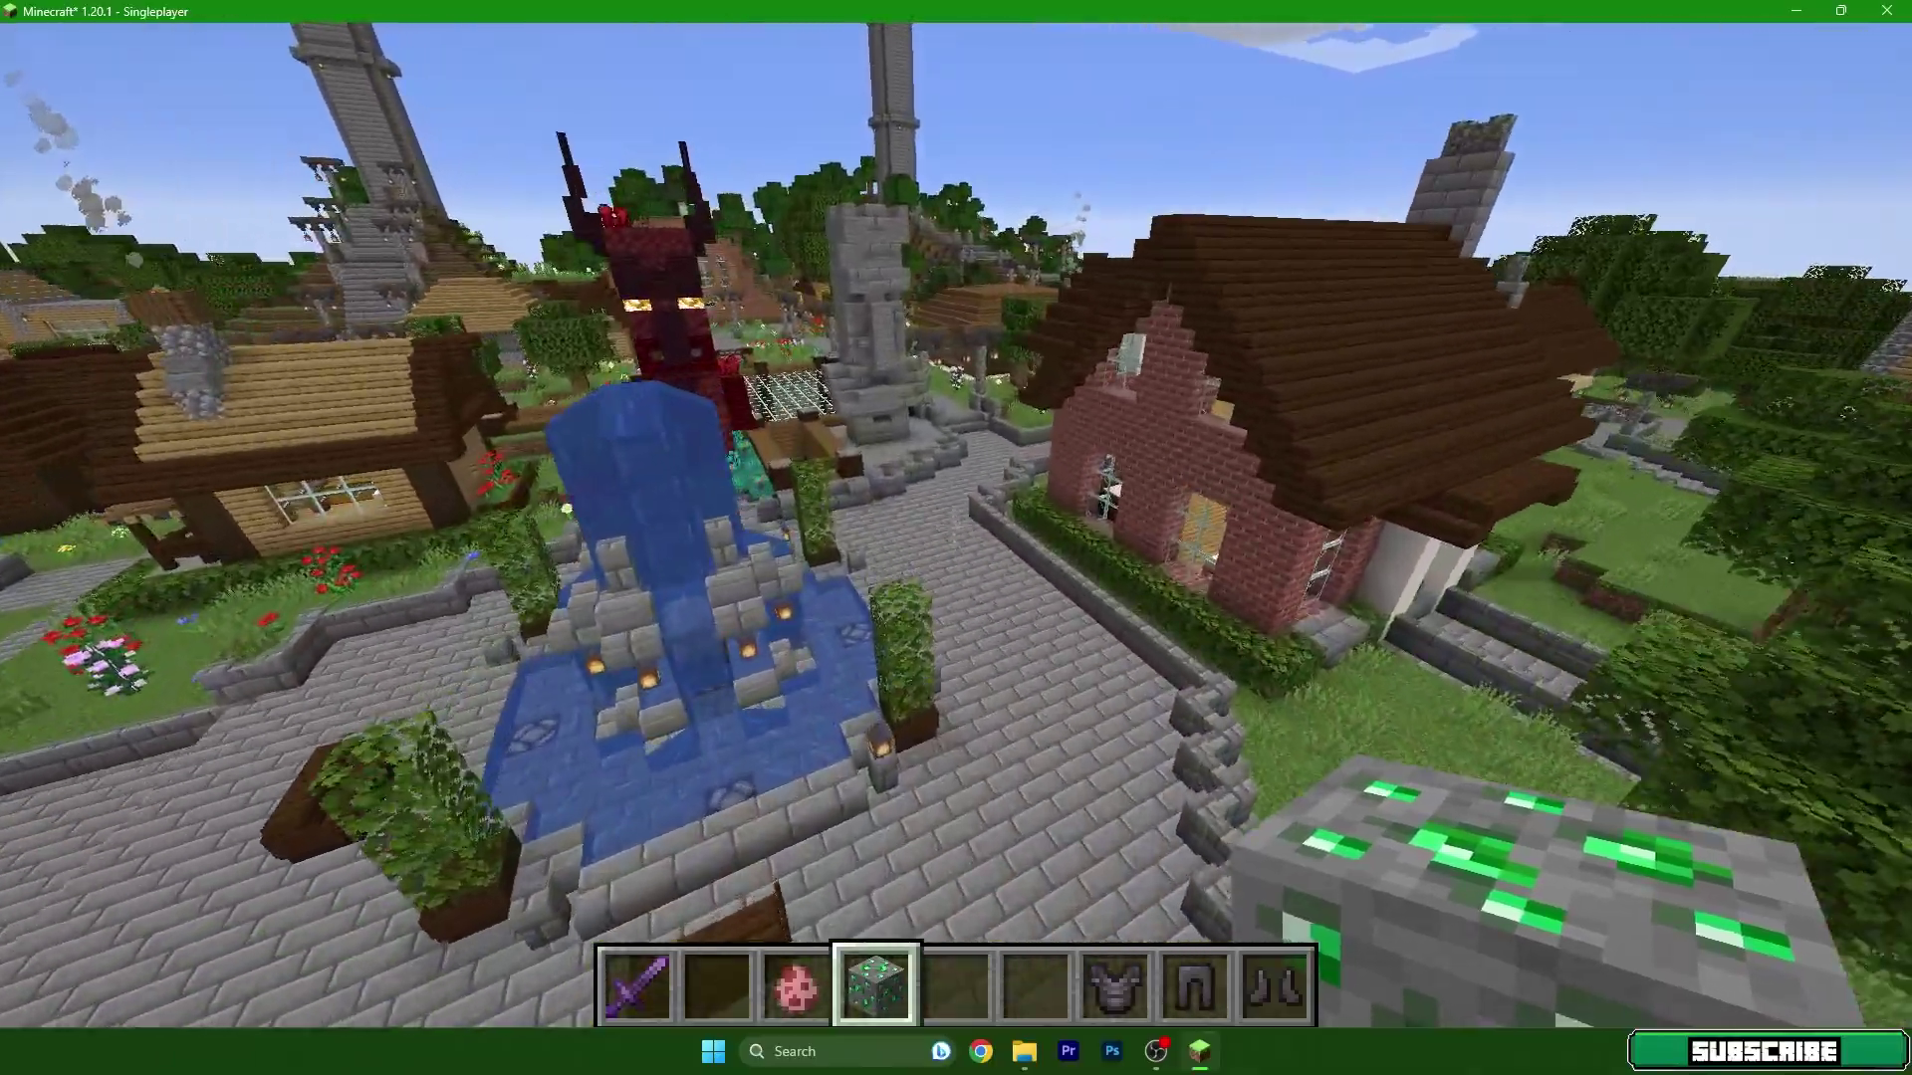
key("w")
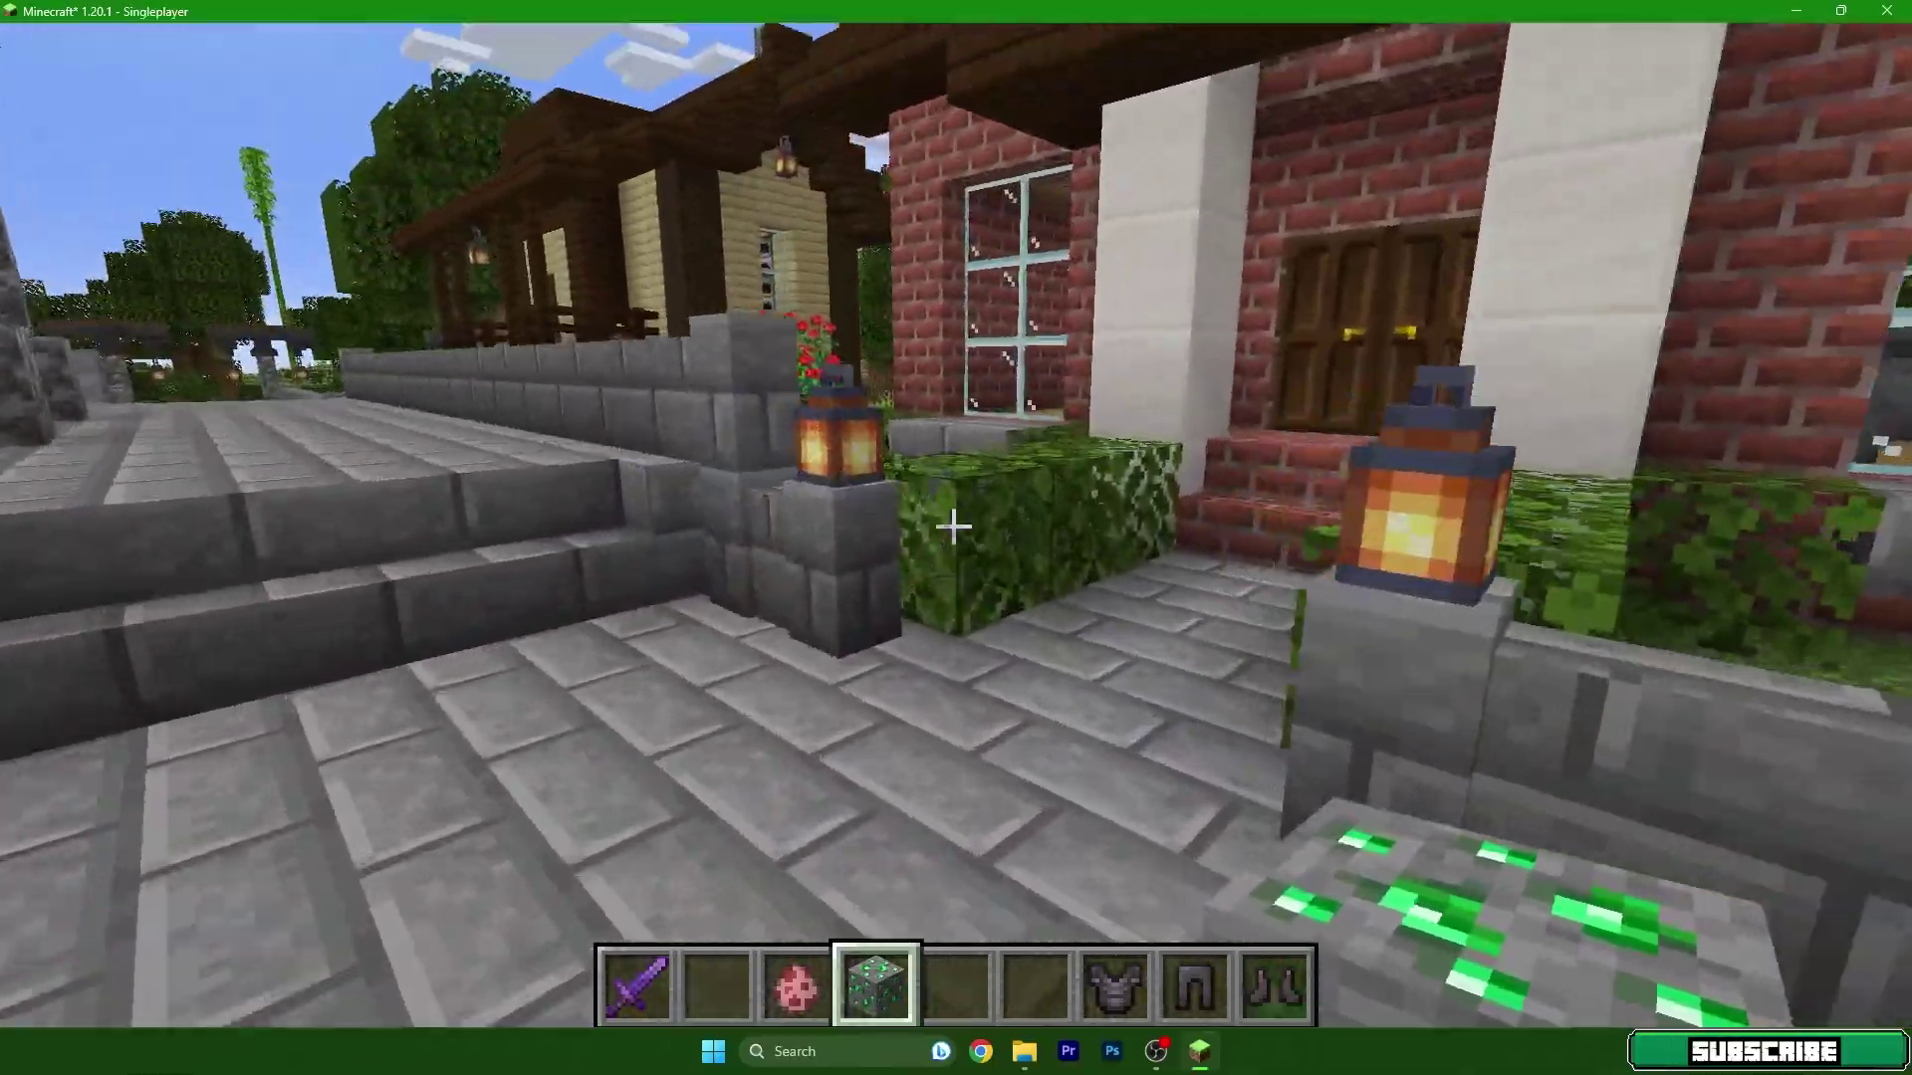
key("w")
right_click(953, 525)
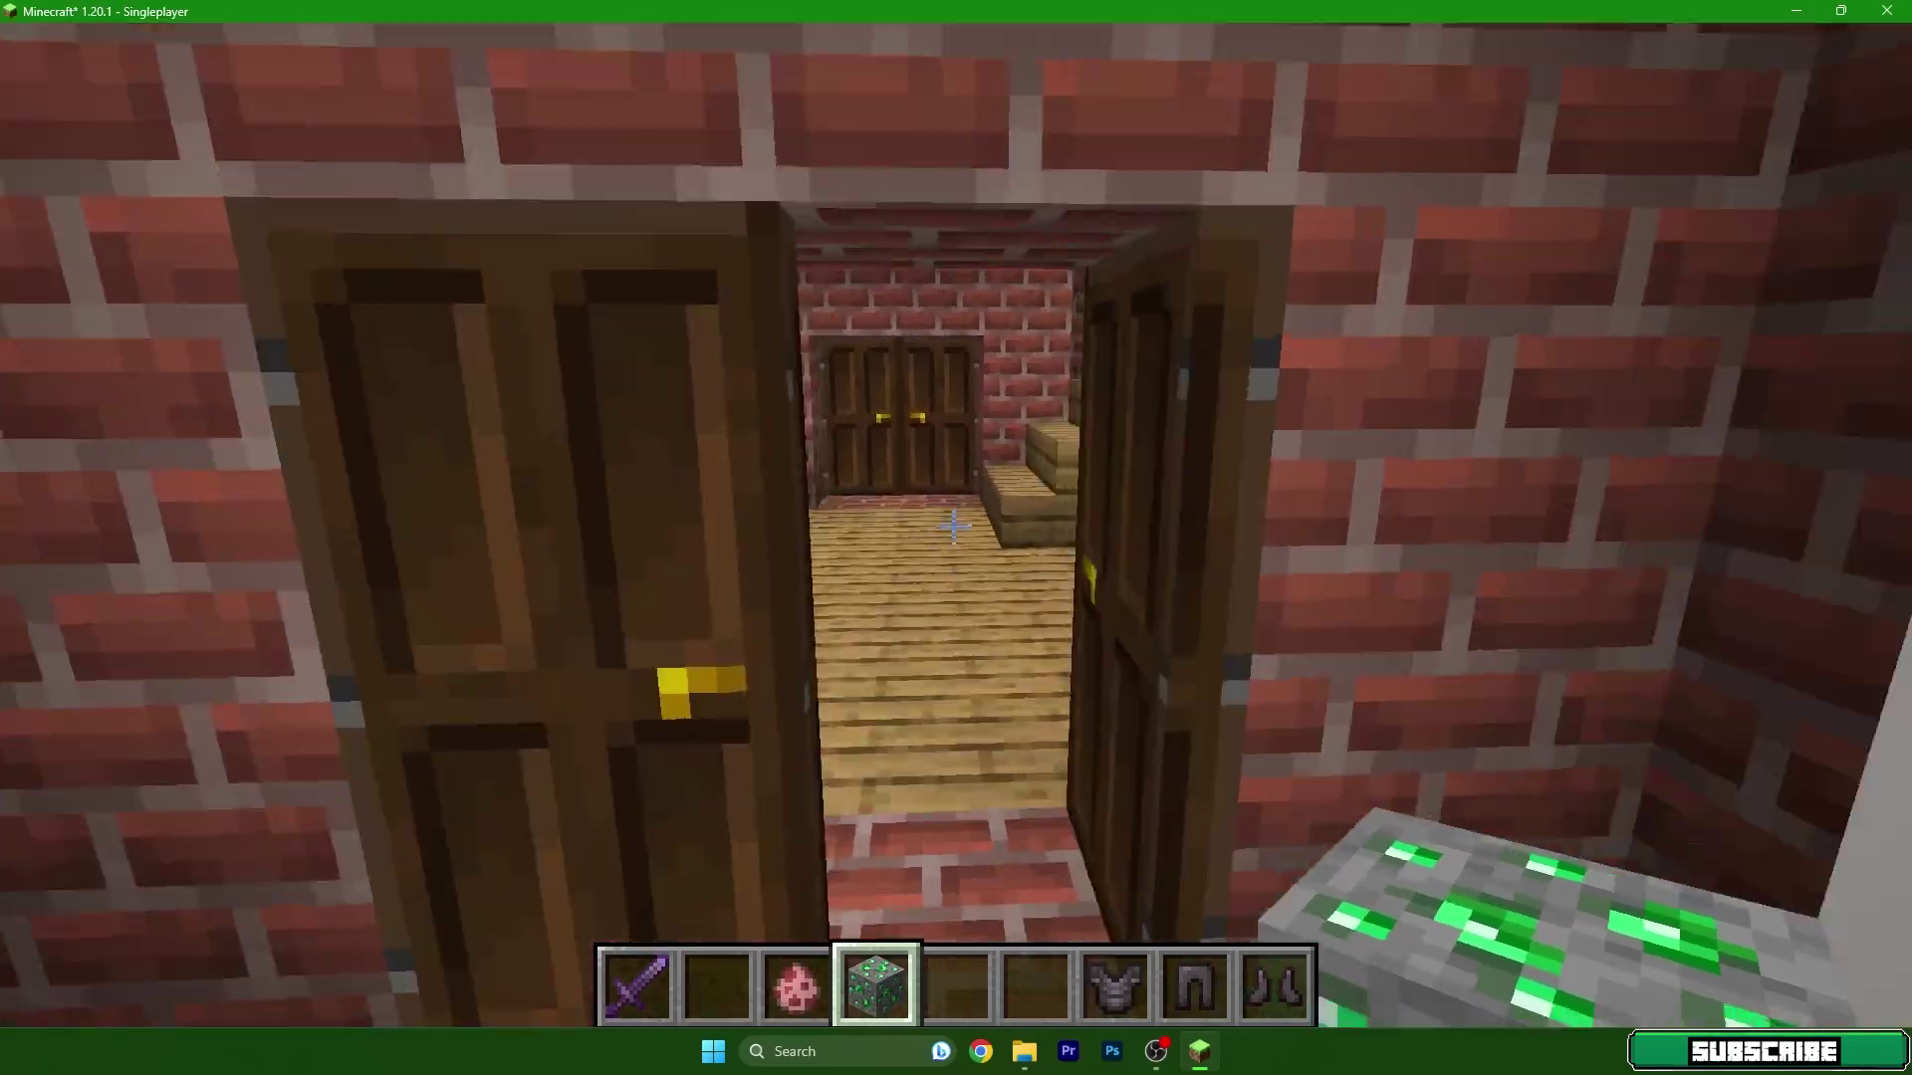
key("w")
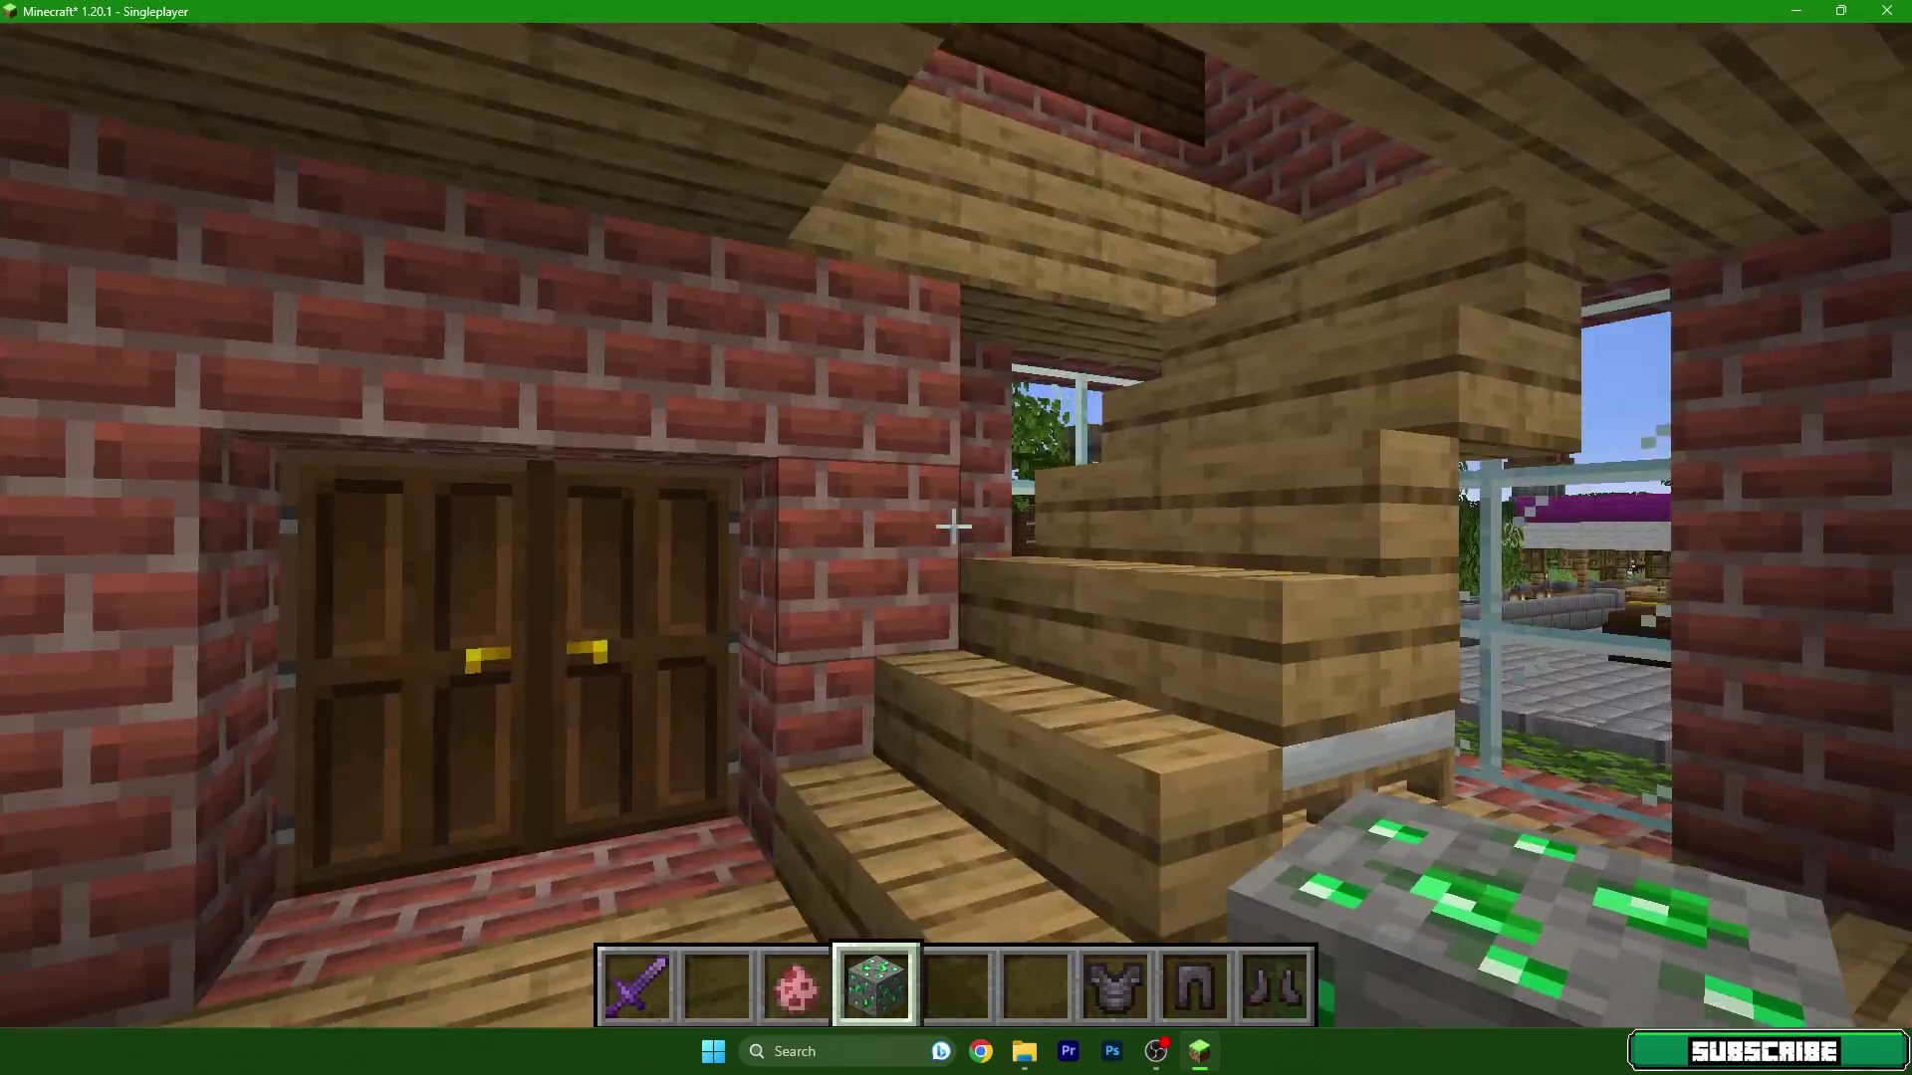
key("w")
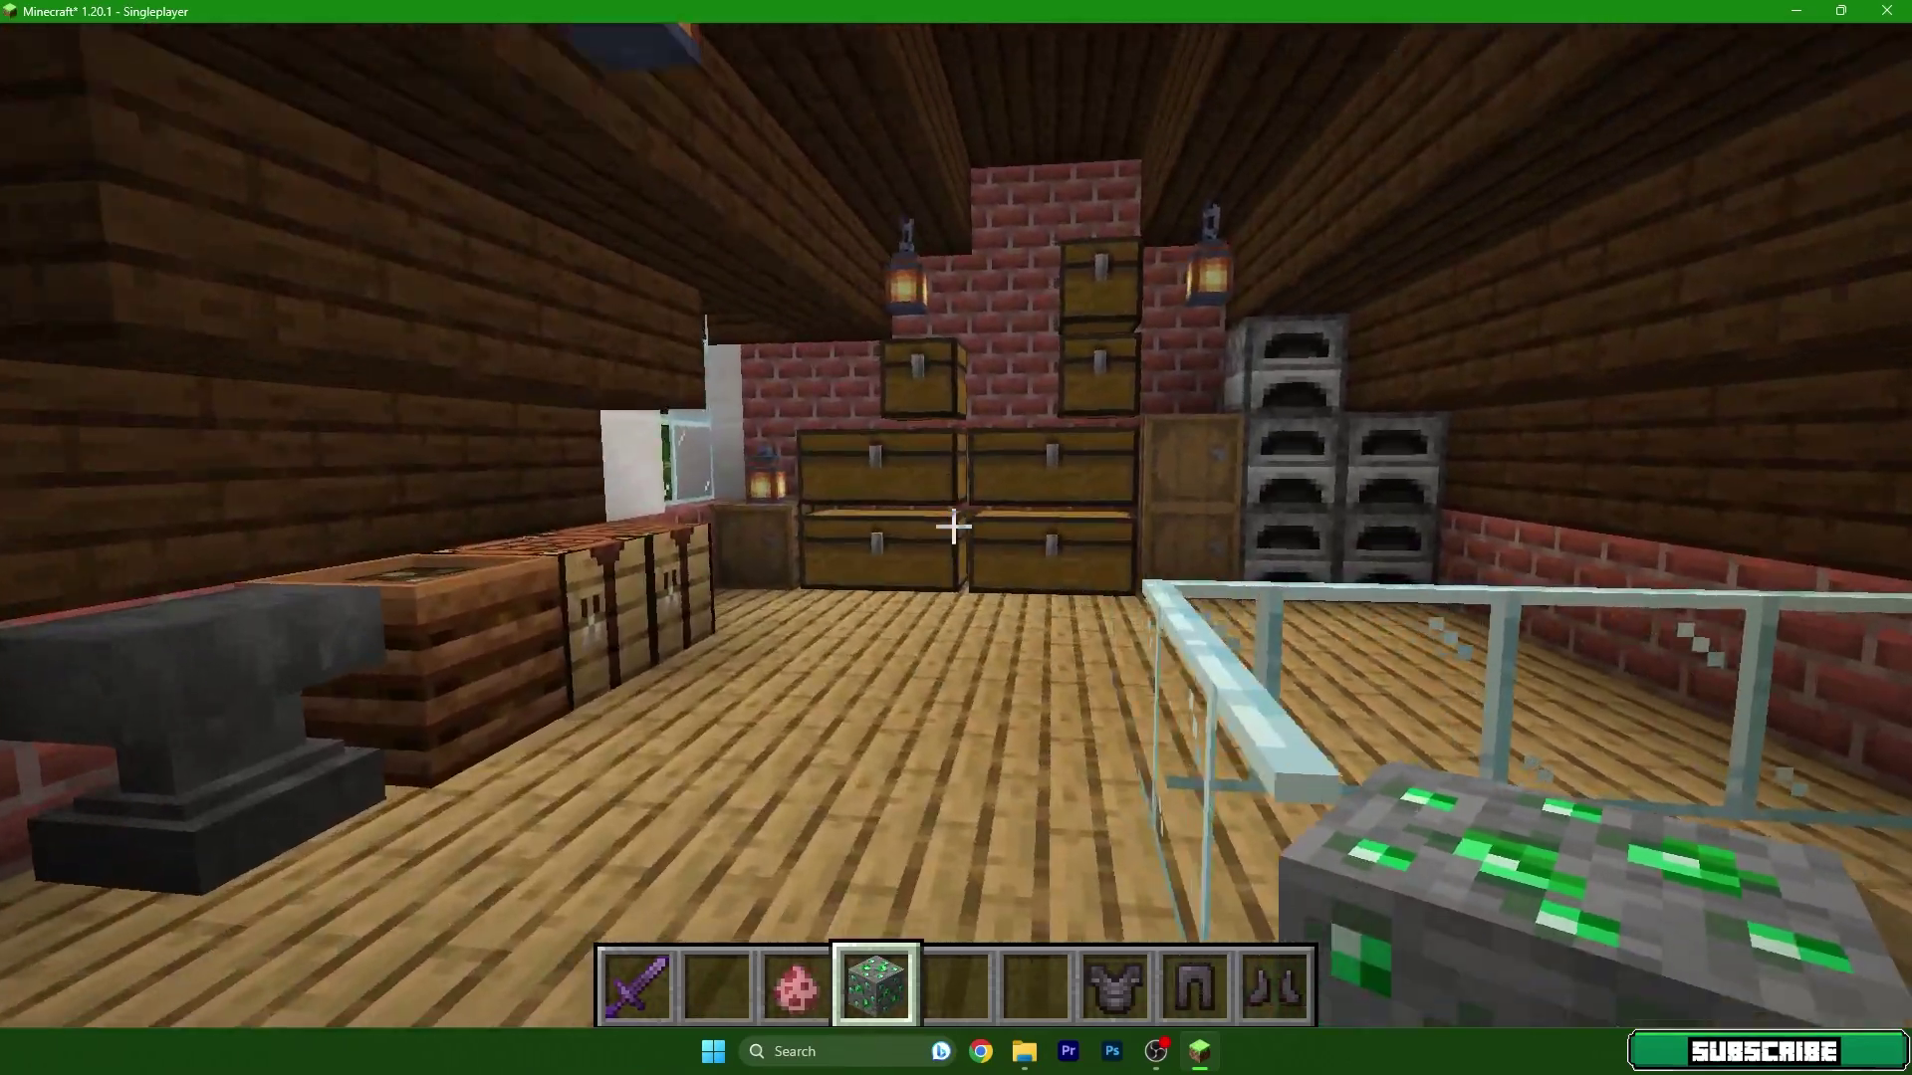
Inspect the contents of the large chest in the upstairs storage area and close it.
right_click(953, 528)
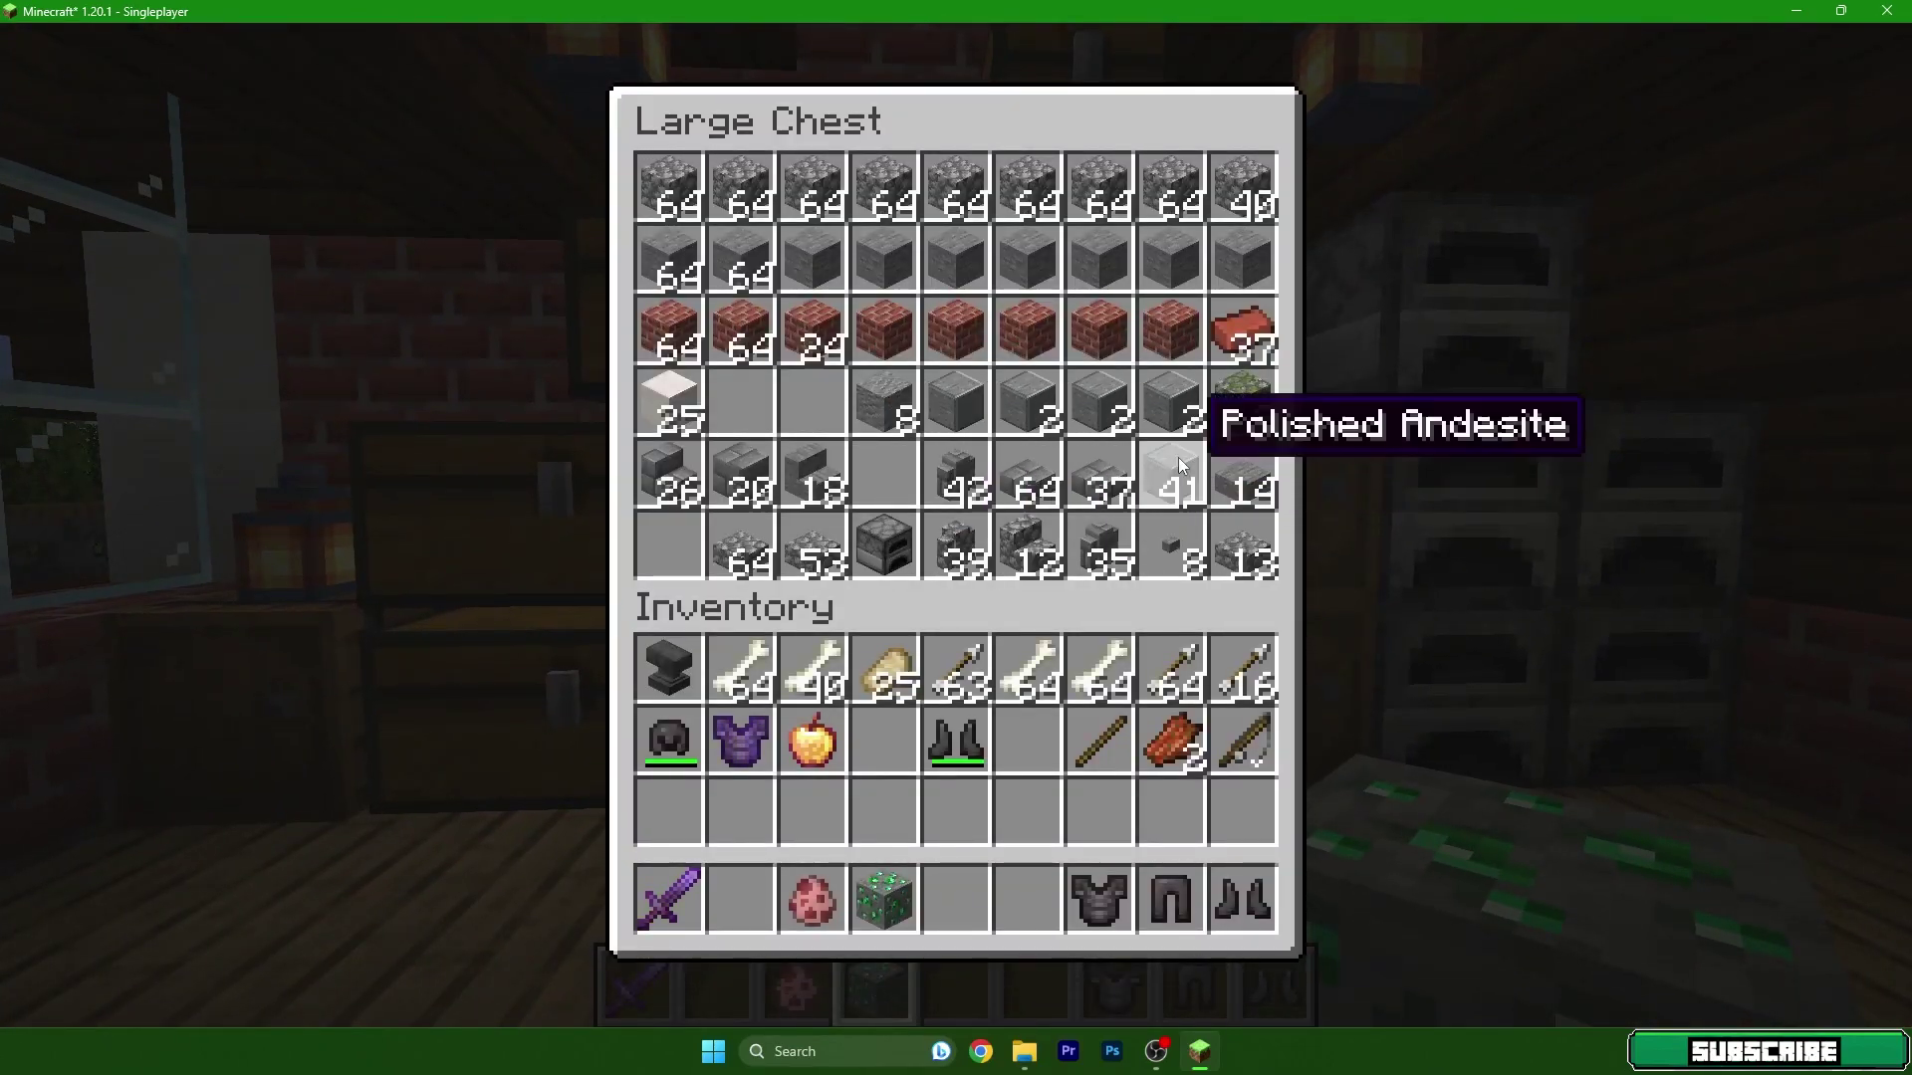
key("e")
right_click(952, 528)
key("e")
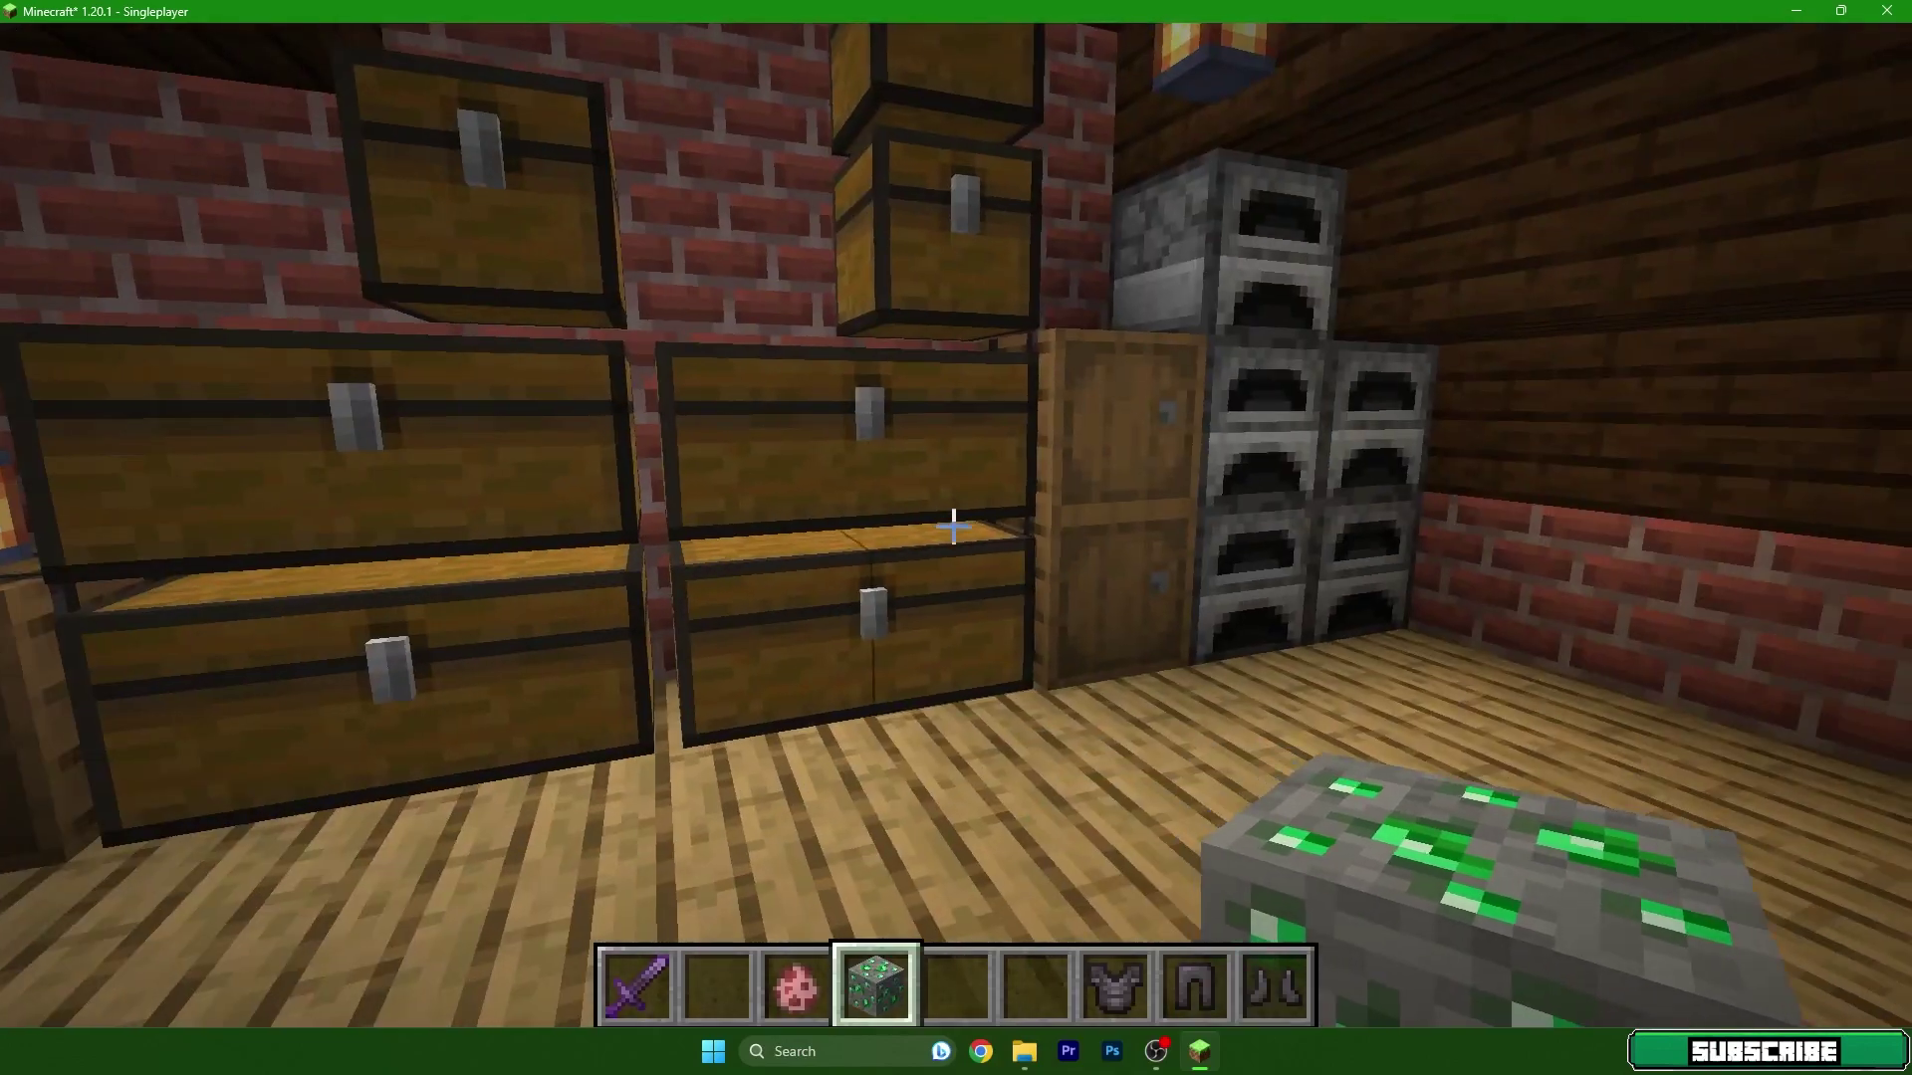
Move a stack of 64 cobblestone from the large chest into the fifth hotbar slot and close the chest.
right_click(953, 528)
left_click(1157, 429)
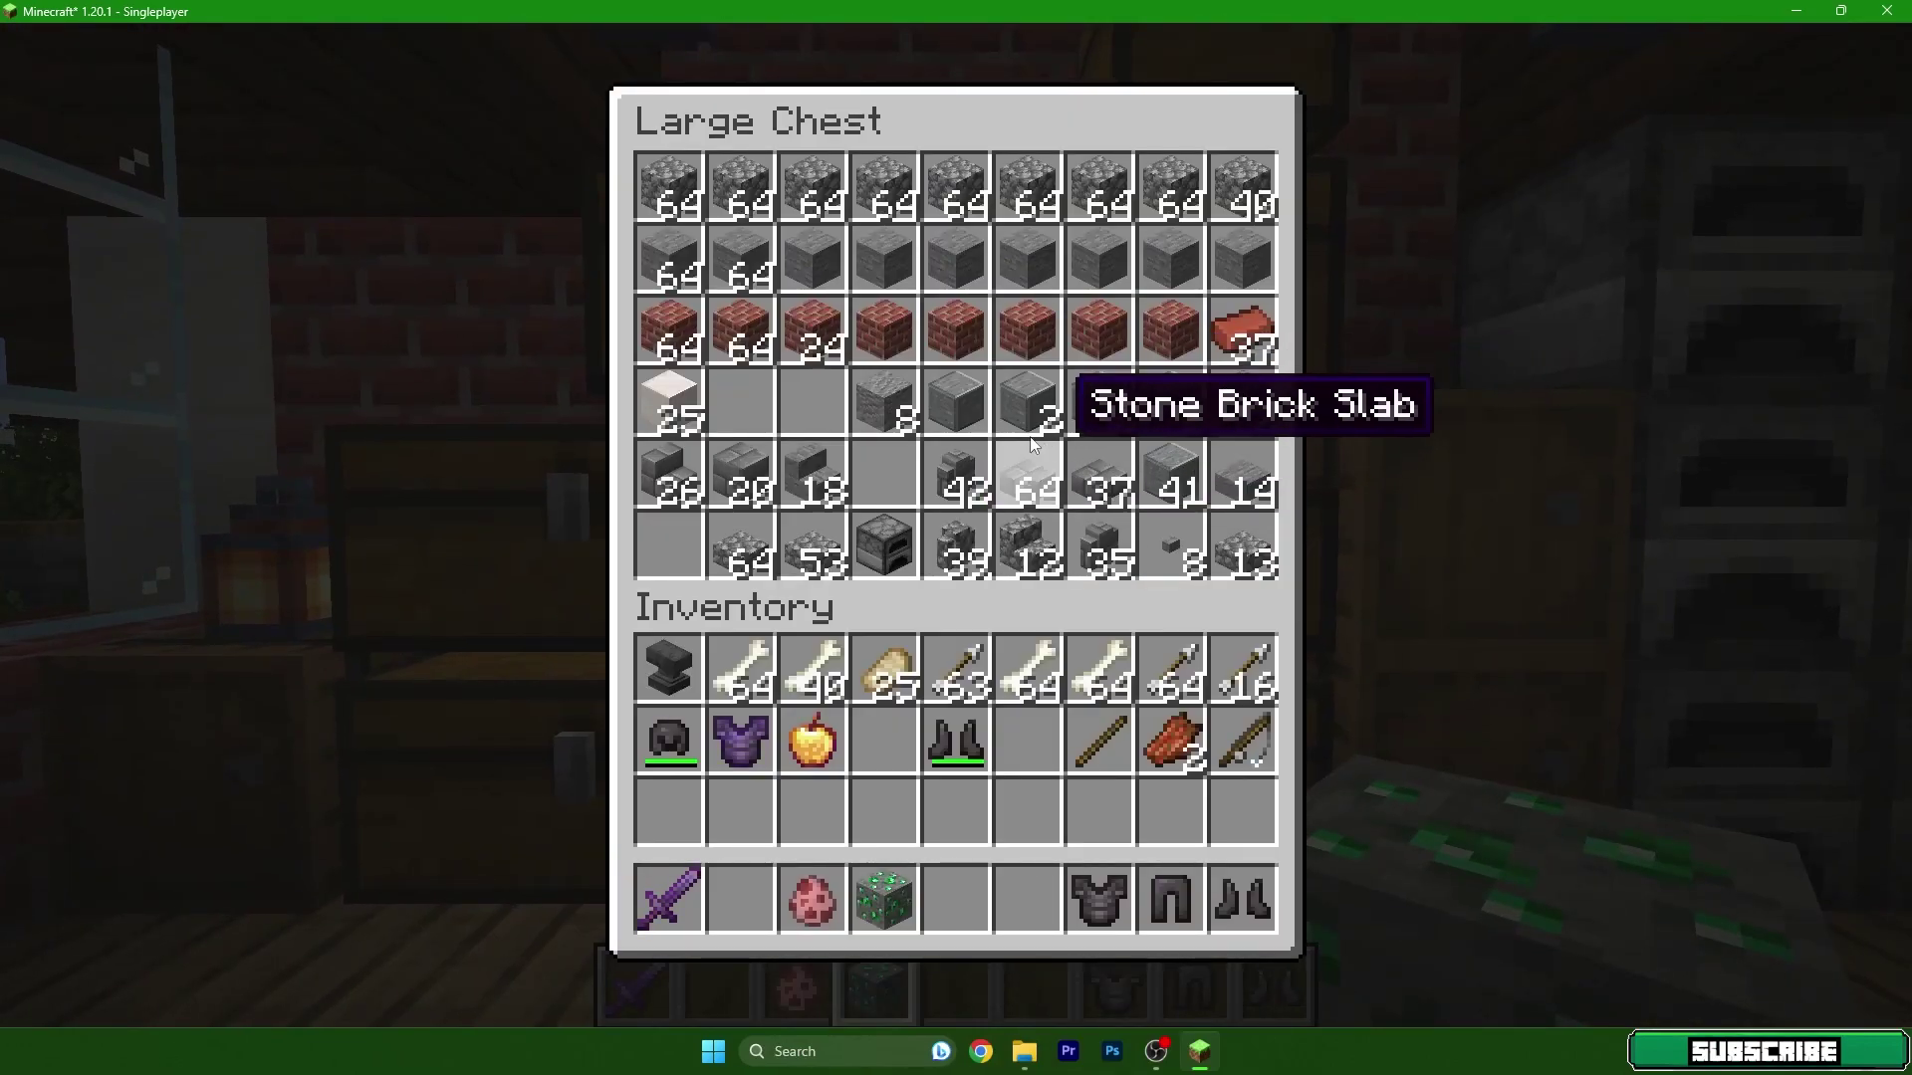
left_click(811, 192)
left_click(956, 899)
key("e")
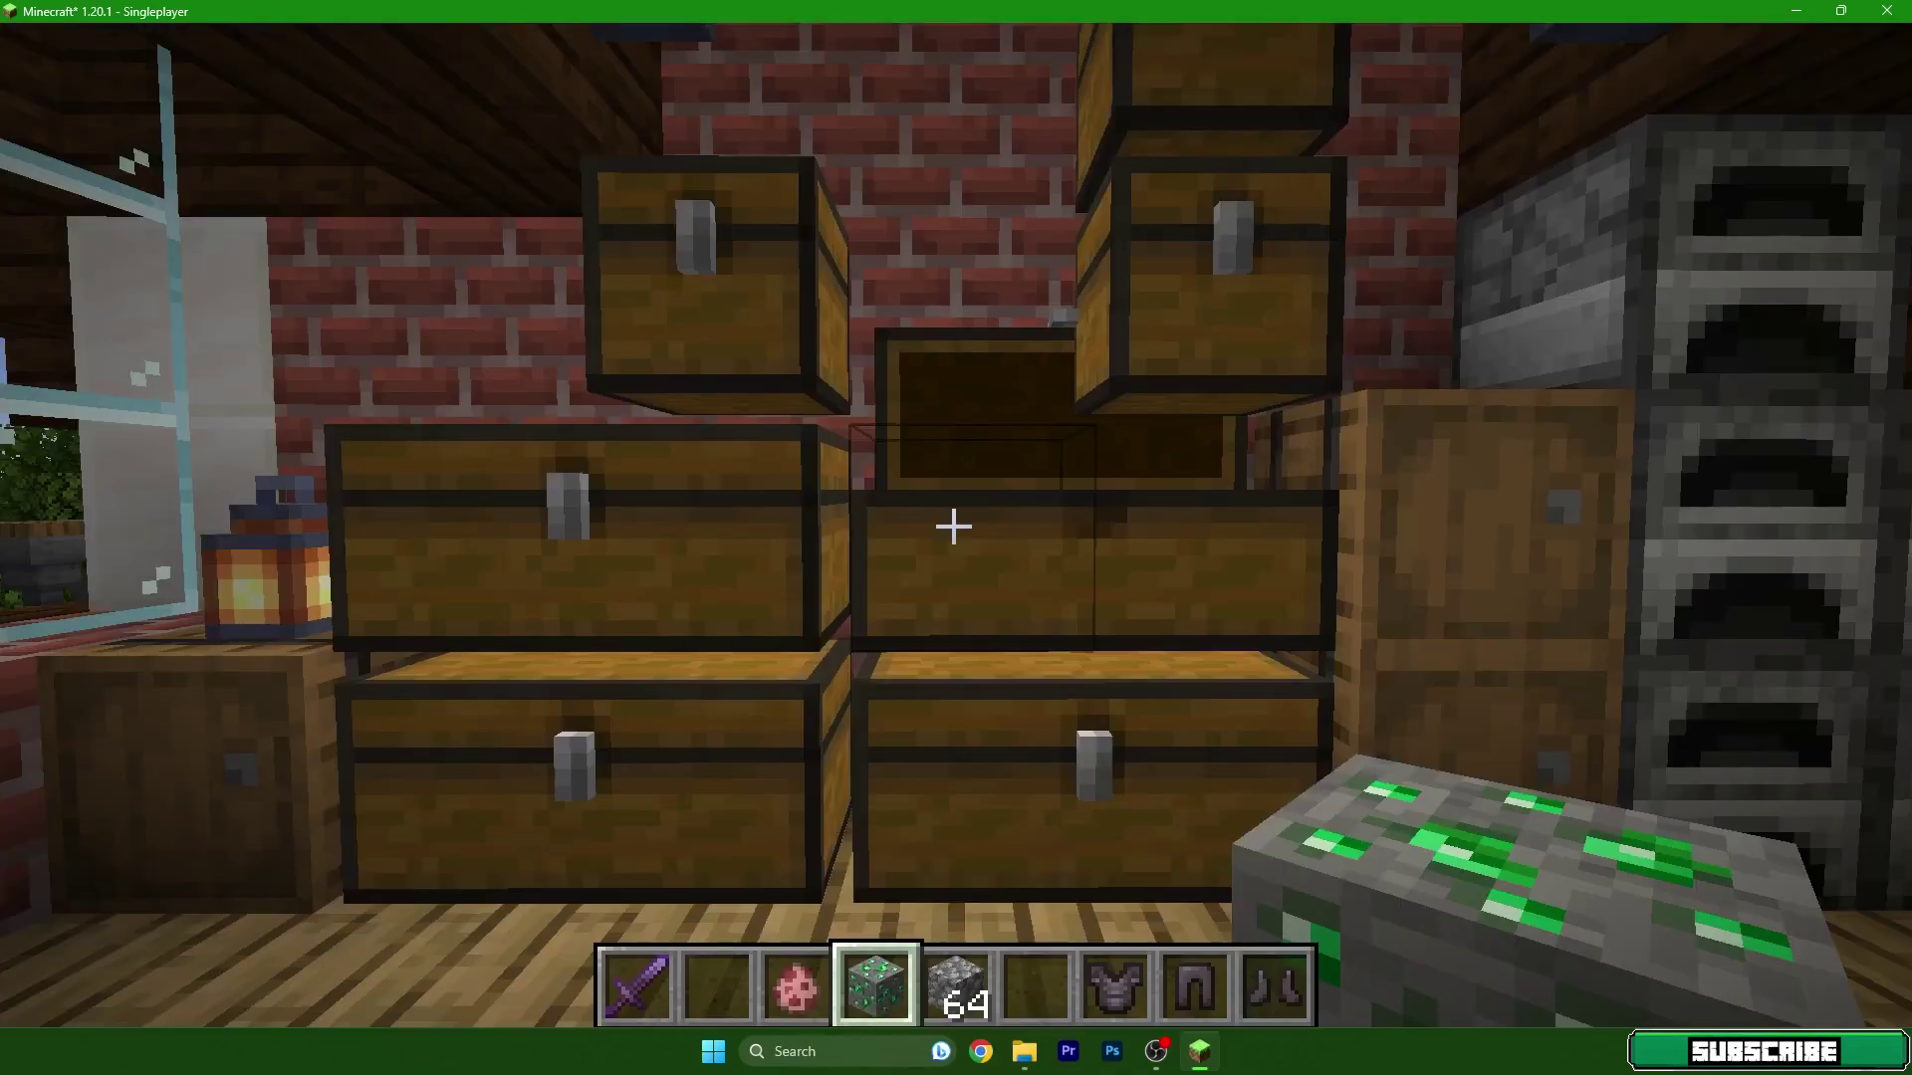
Spread the cobblestone stack across all nine slots of the crafting table's grid, and leave the crafting table.
key("e")
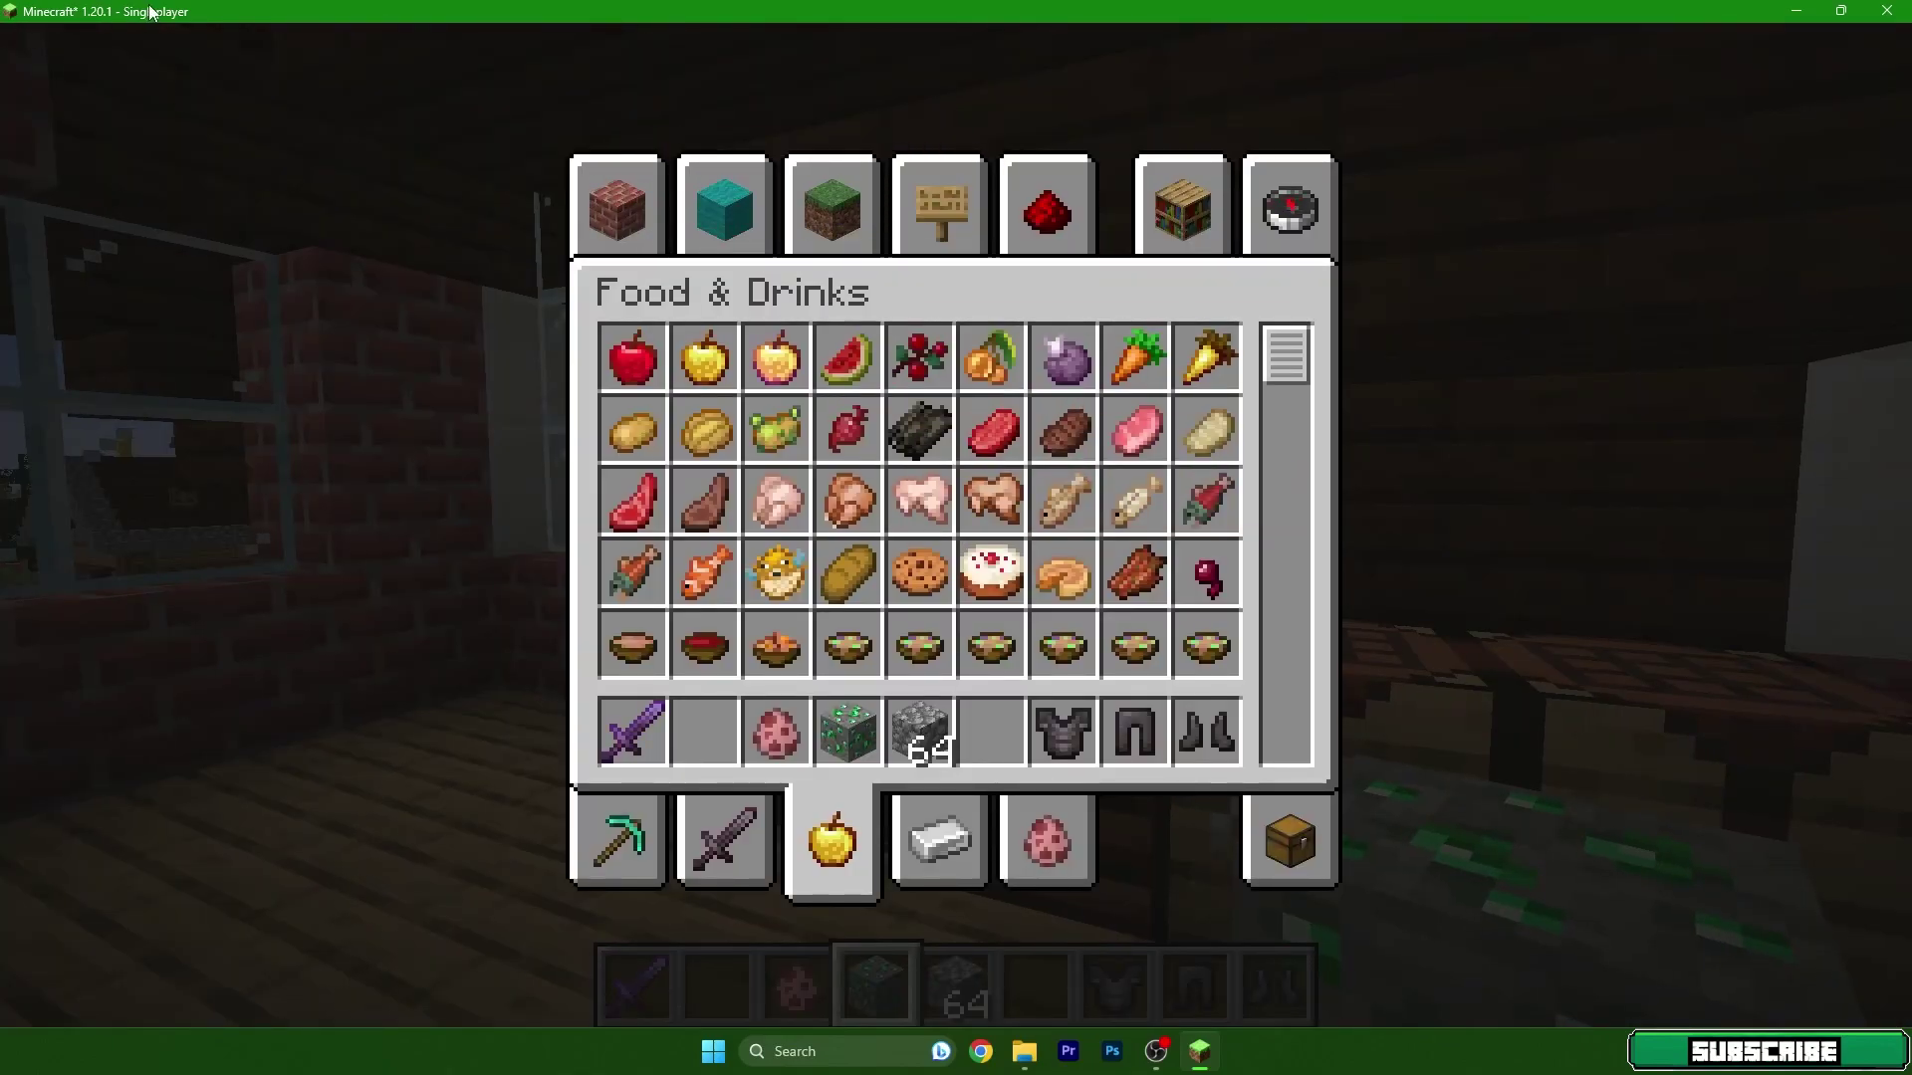
key("e")
right_click(955, 537)
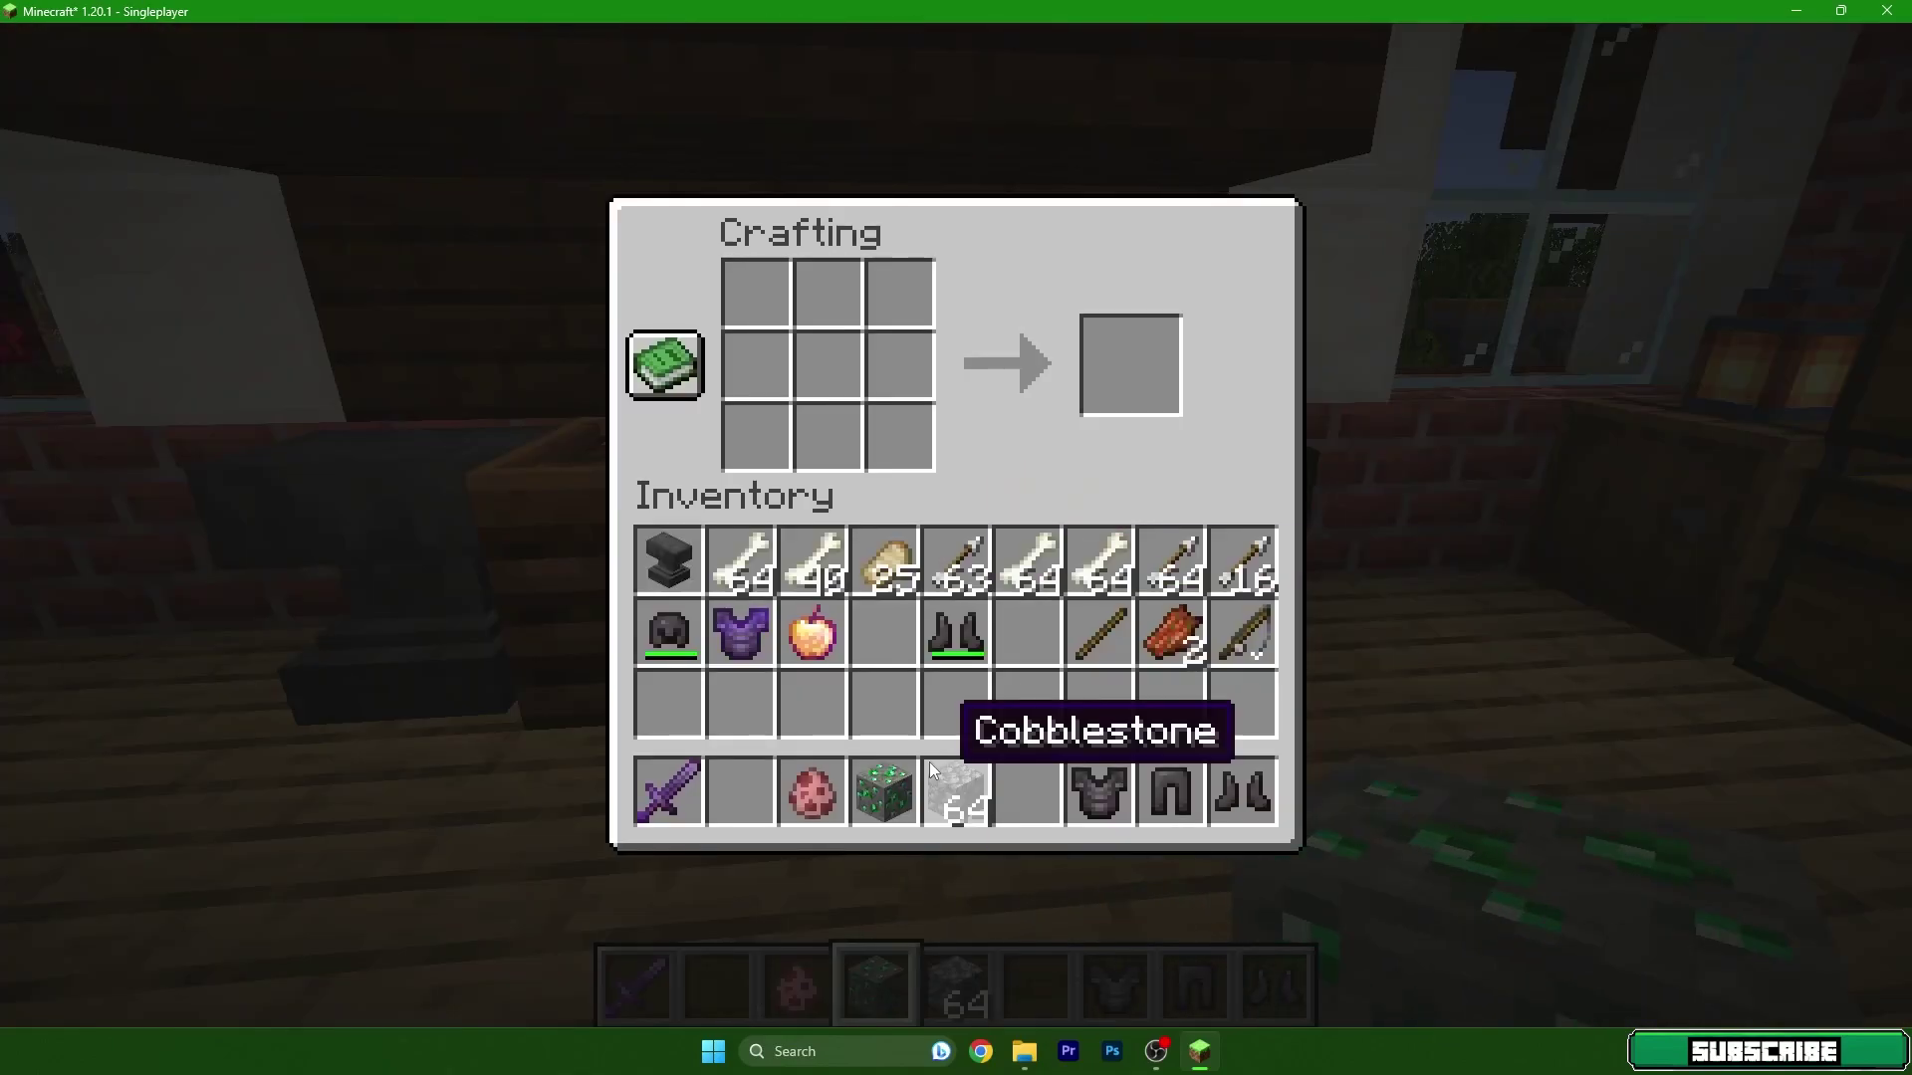
left_click(954, 789)
left_click_drag(934, 426, 825, 349)
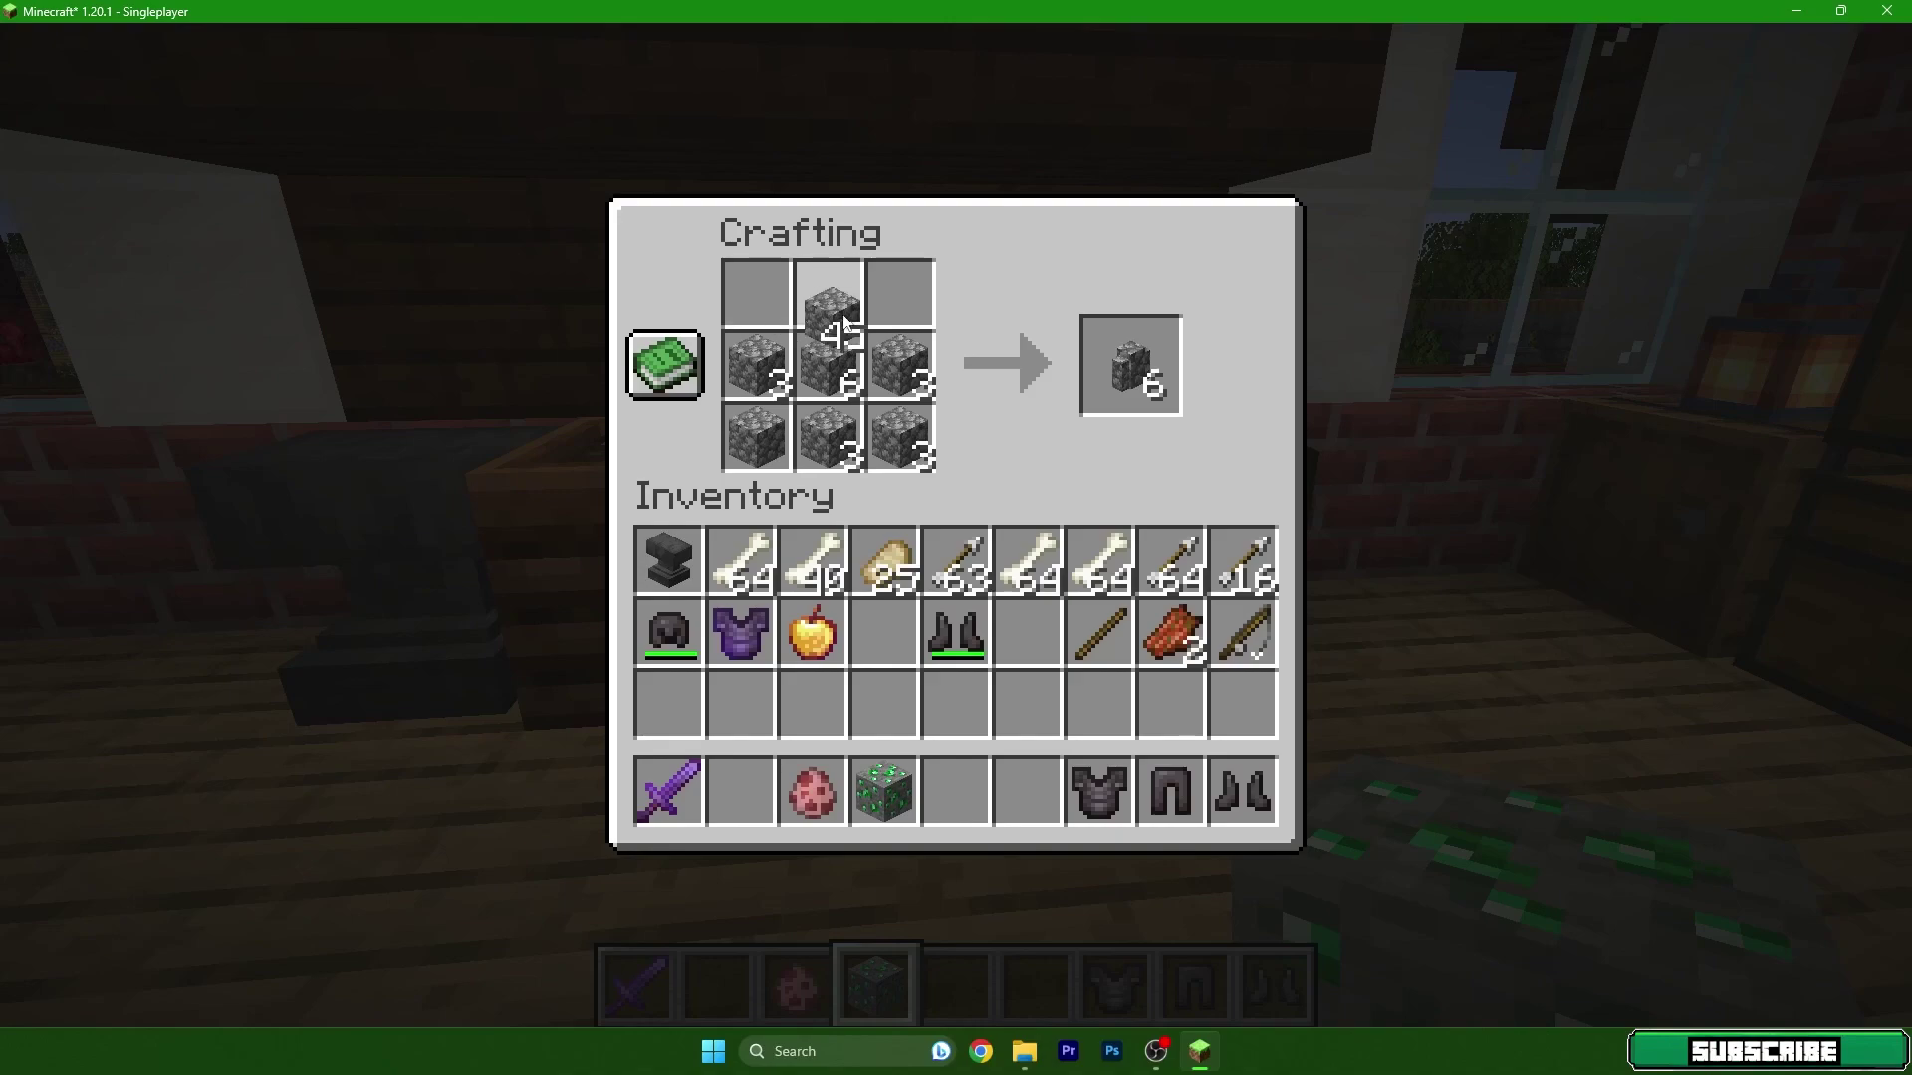
left_click(914, 299)
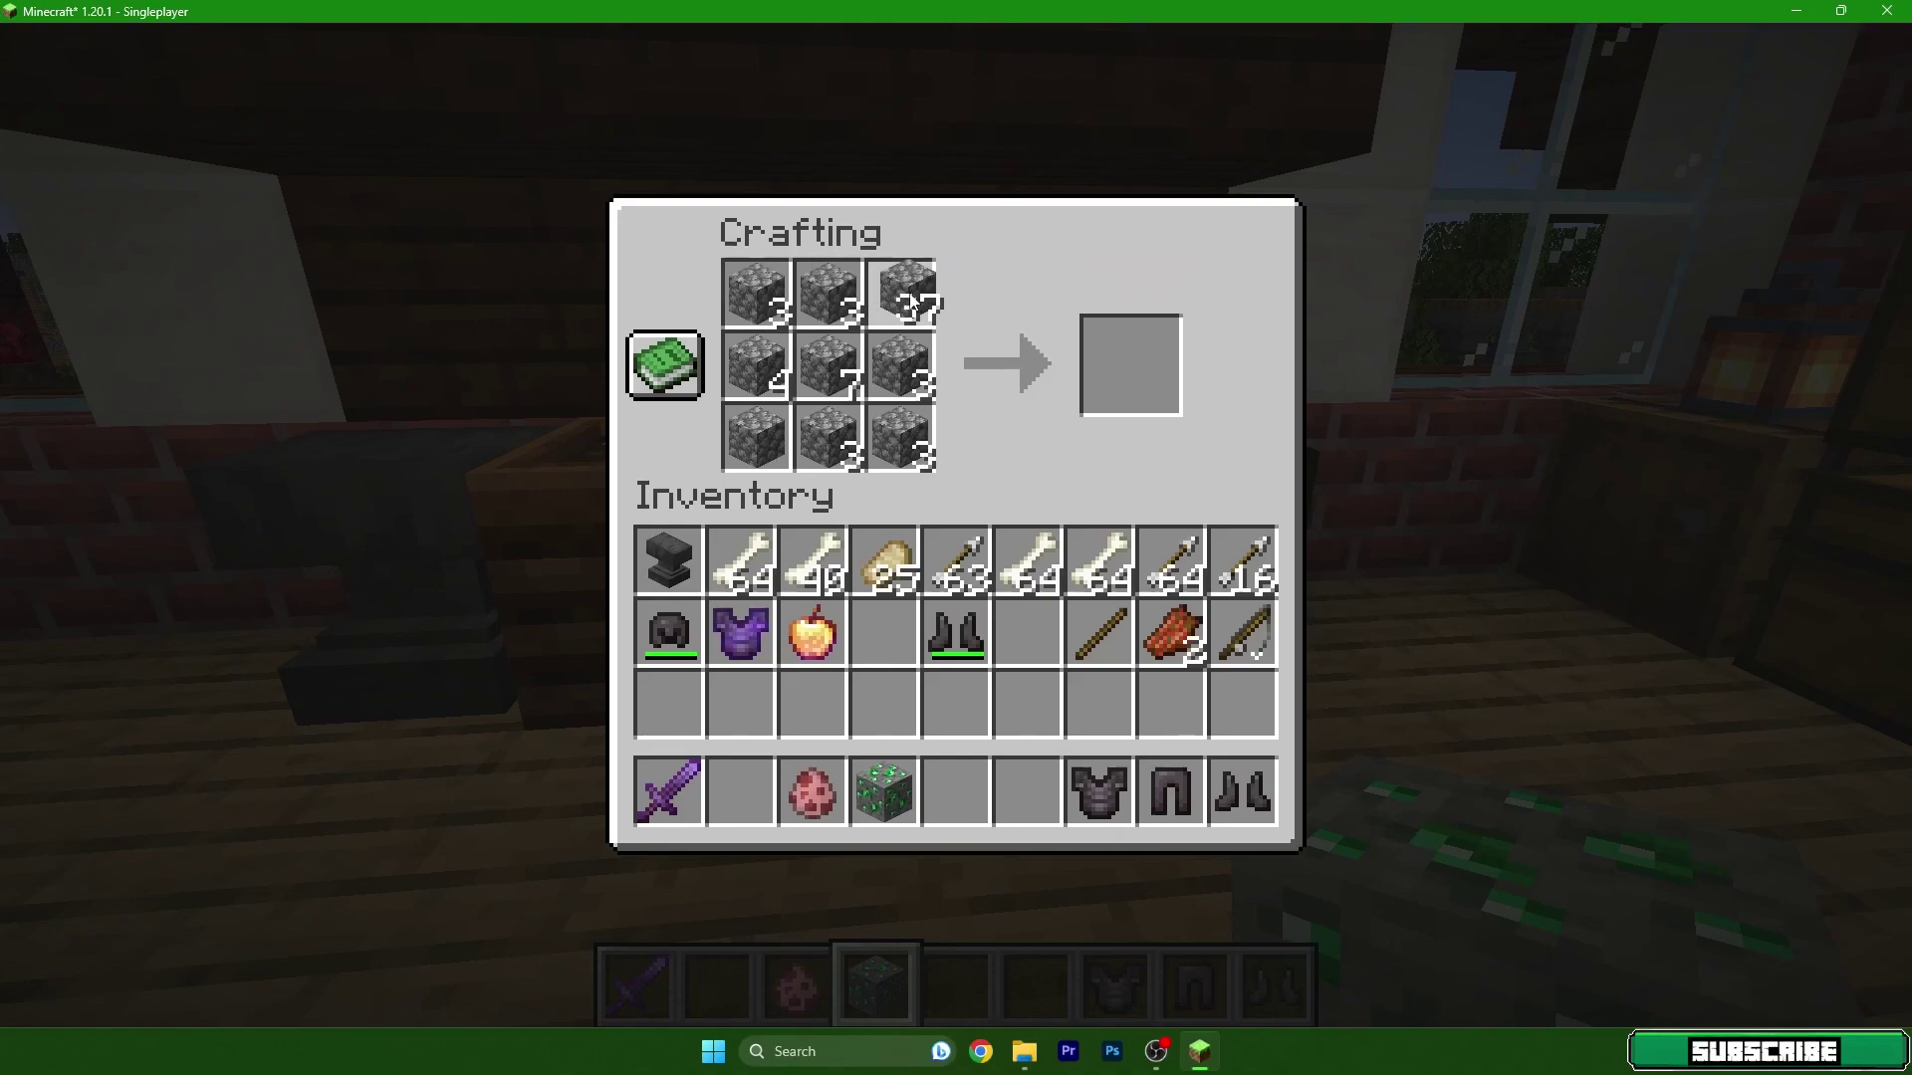
key("e")
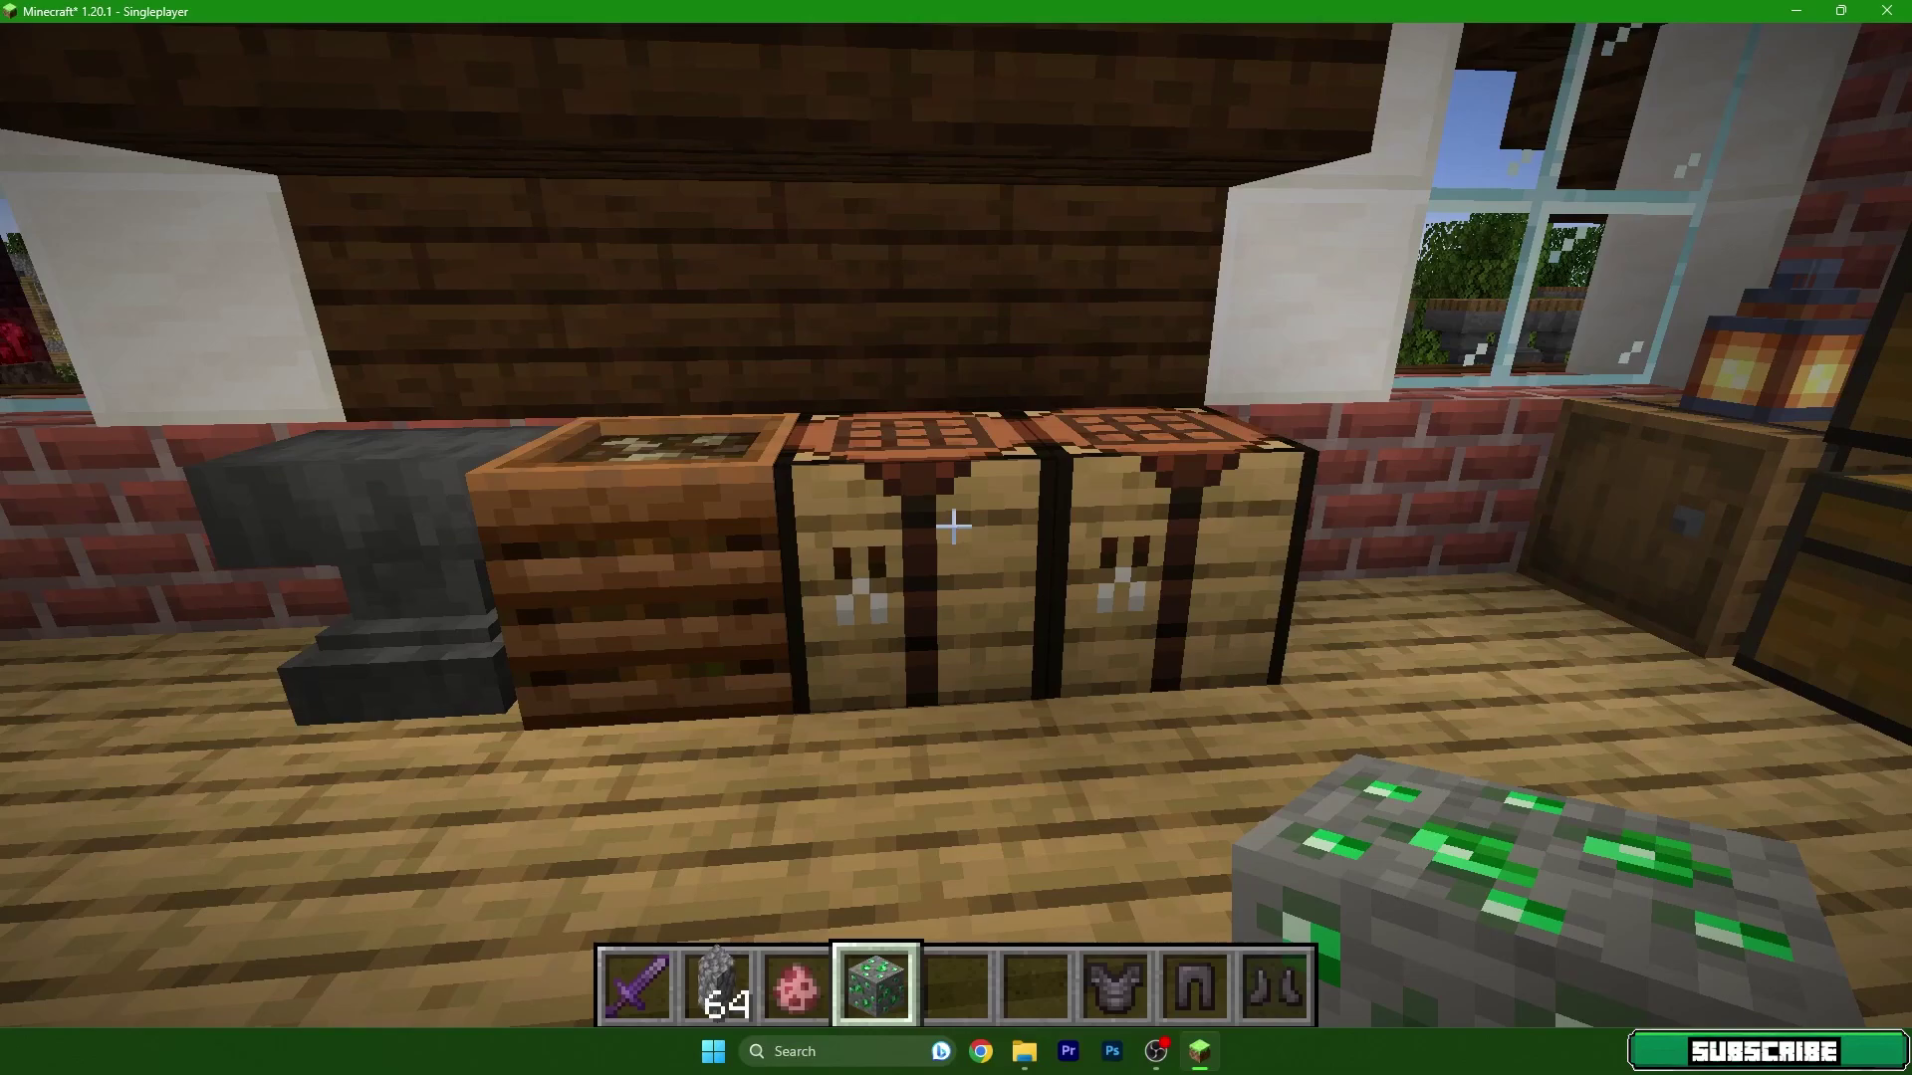
Clear the cobblestone, emerald ore, and netherite chestplate, leggings and boots from the hotbar in the creative inventory, and close it.
key("e")
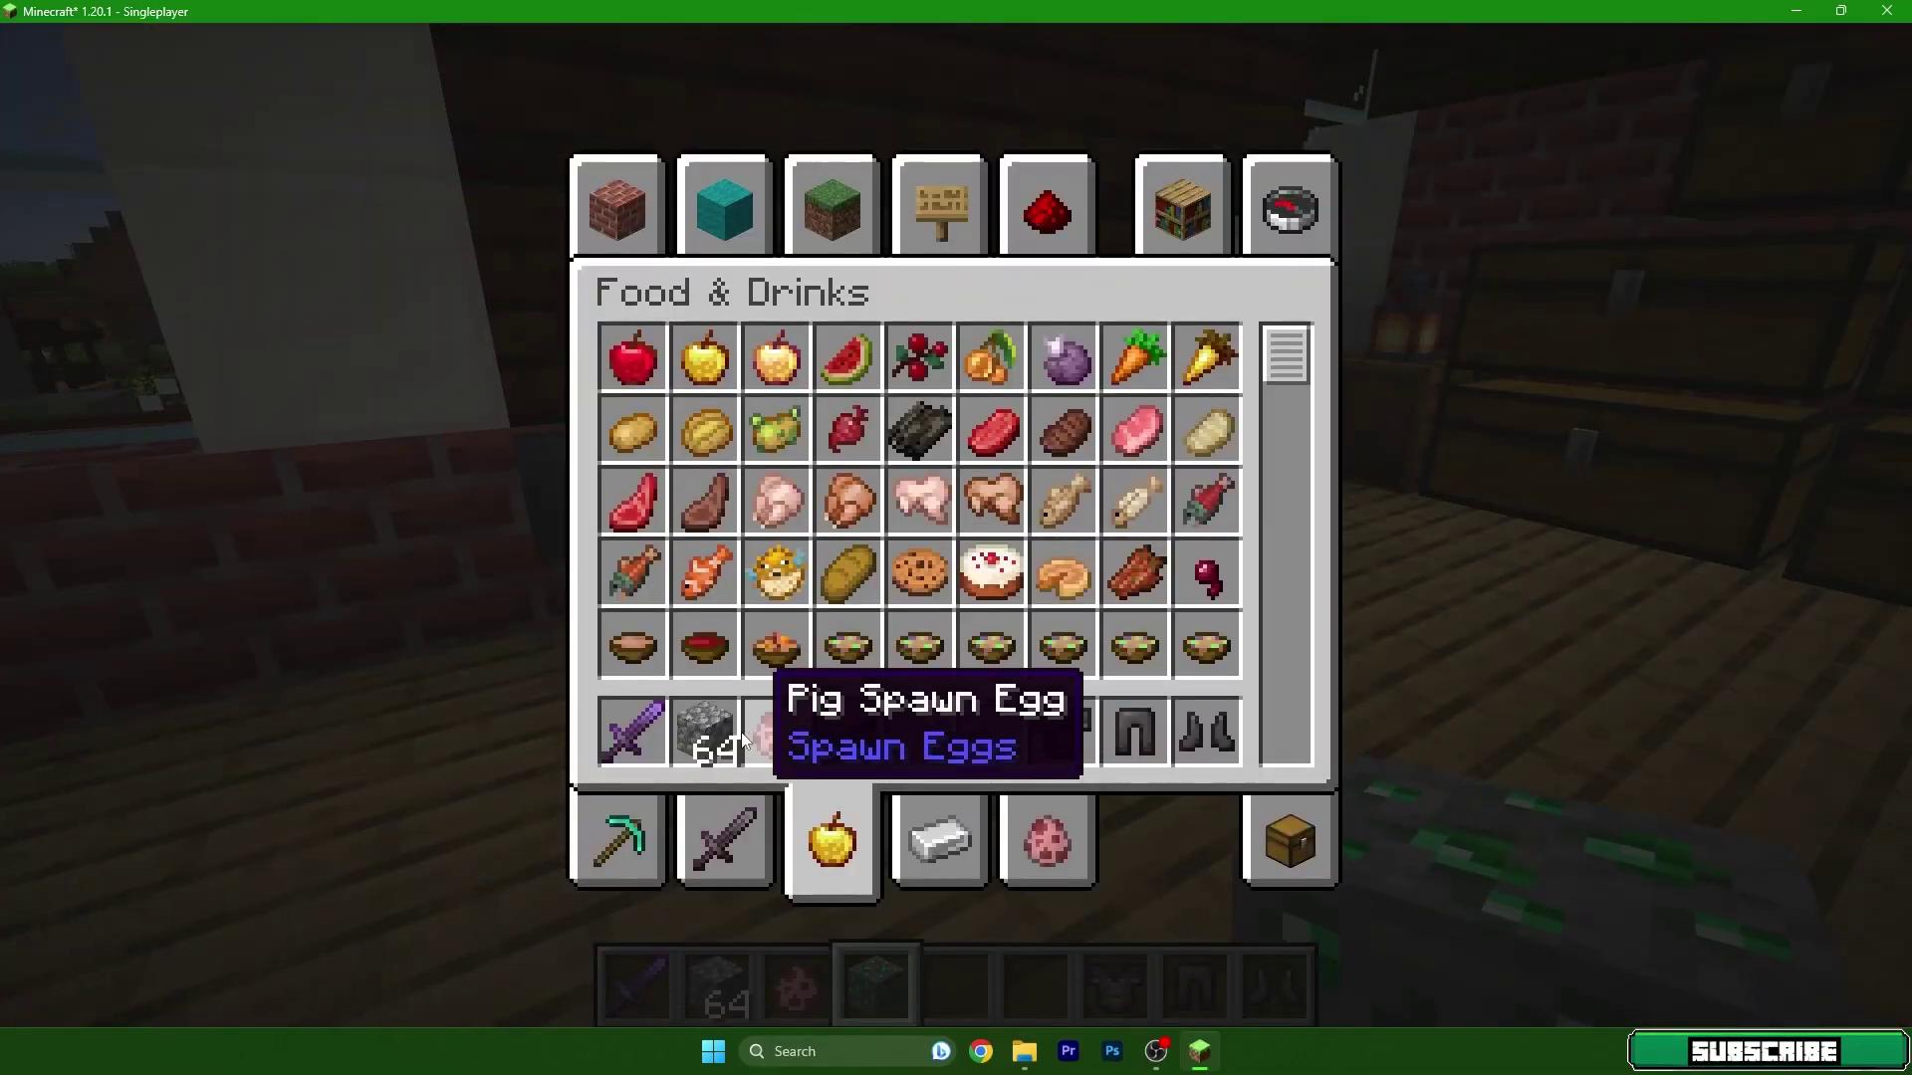
left_click(705, 732)
left_click(838, 415)
left_click(852, 741, "shift")
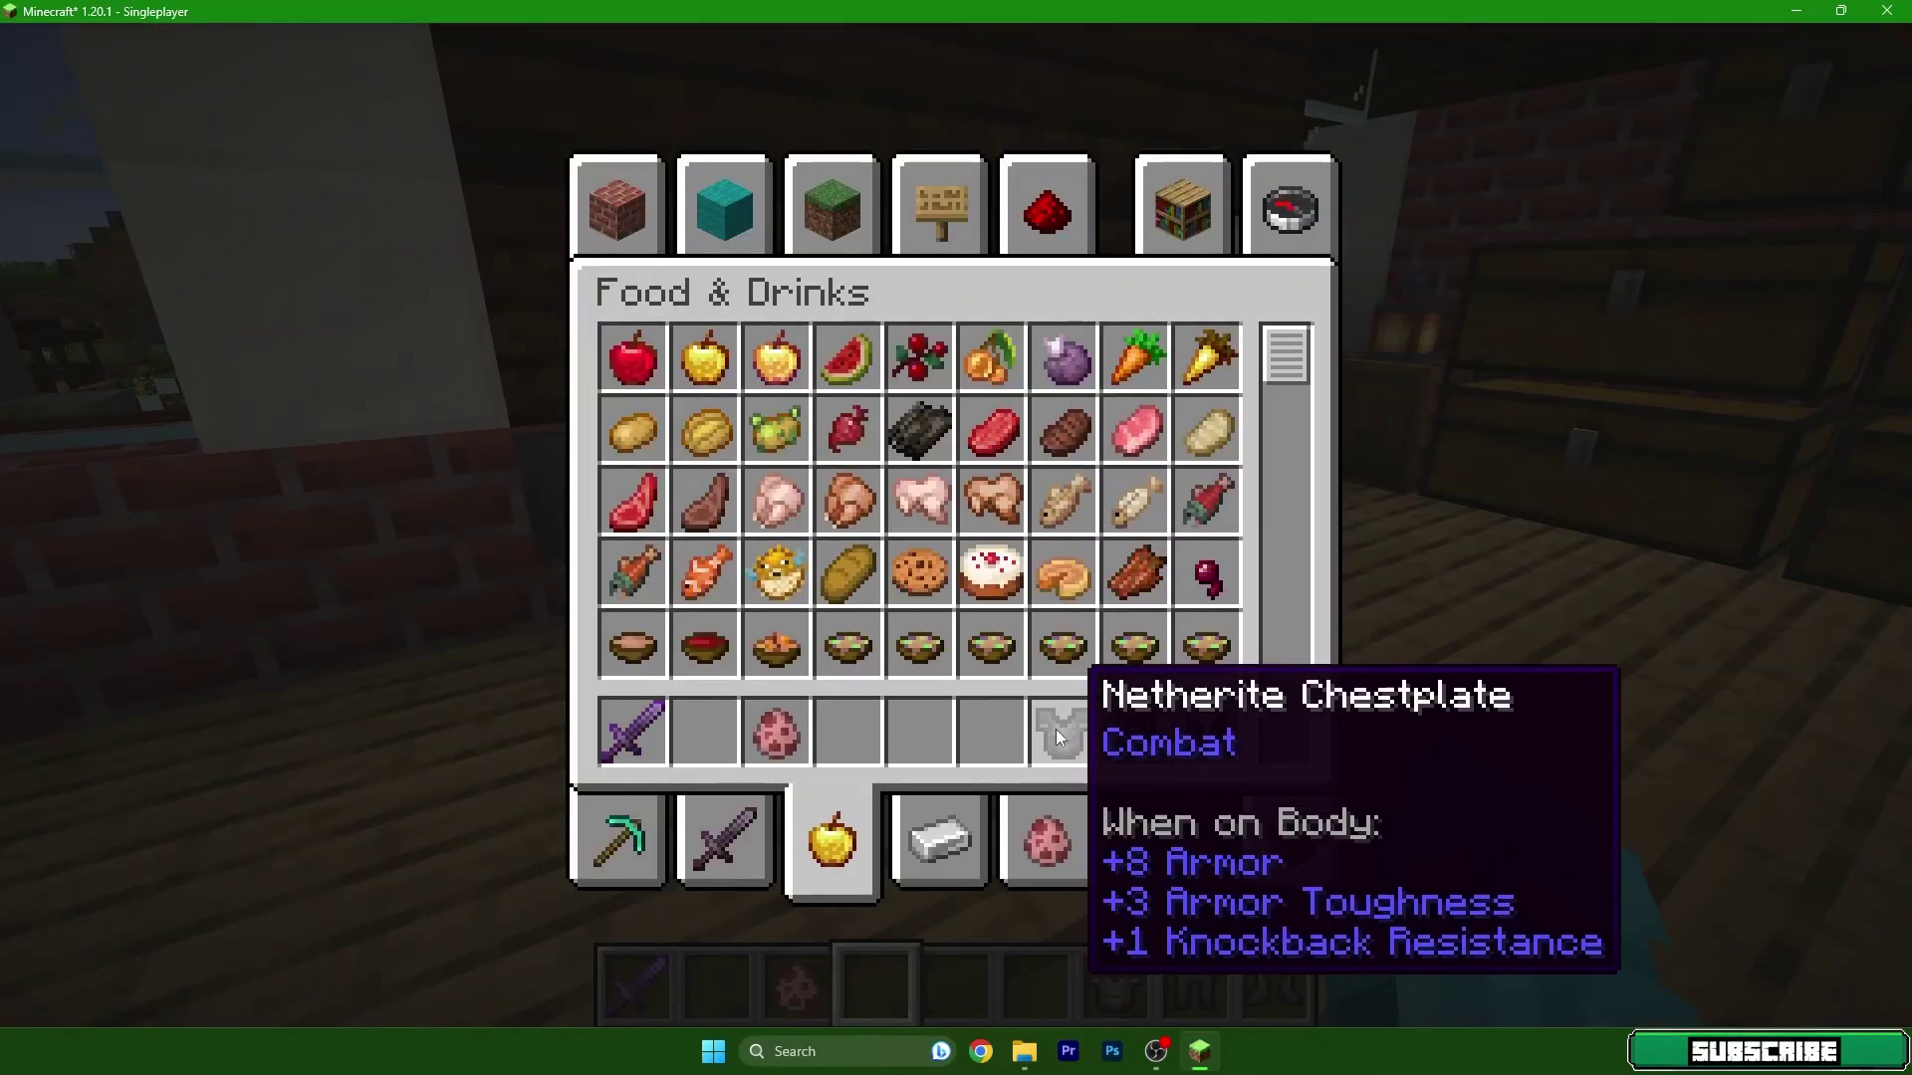
left_click(1057, 729, "shift")
left_click(1135, 732, "shift")
left_click(1230, 737, "shift")
key("e")
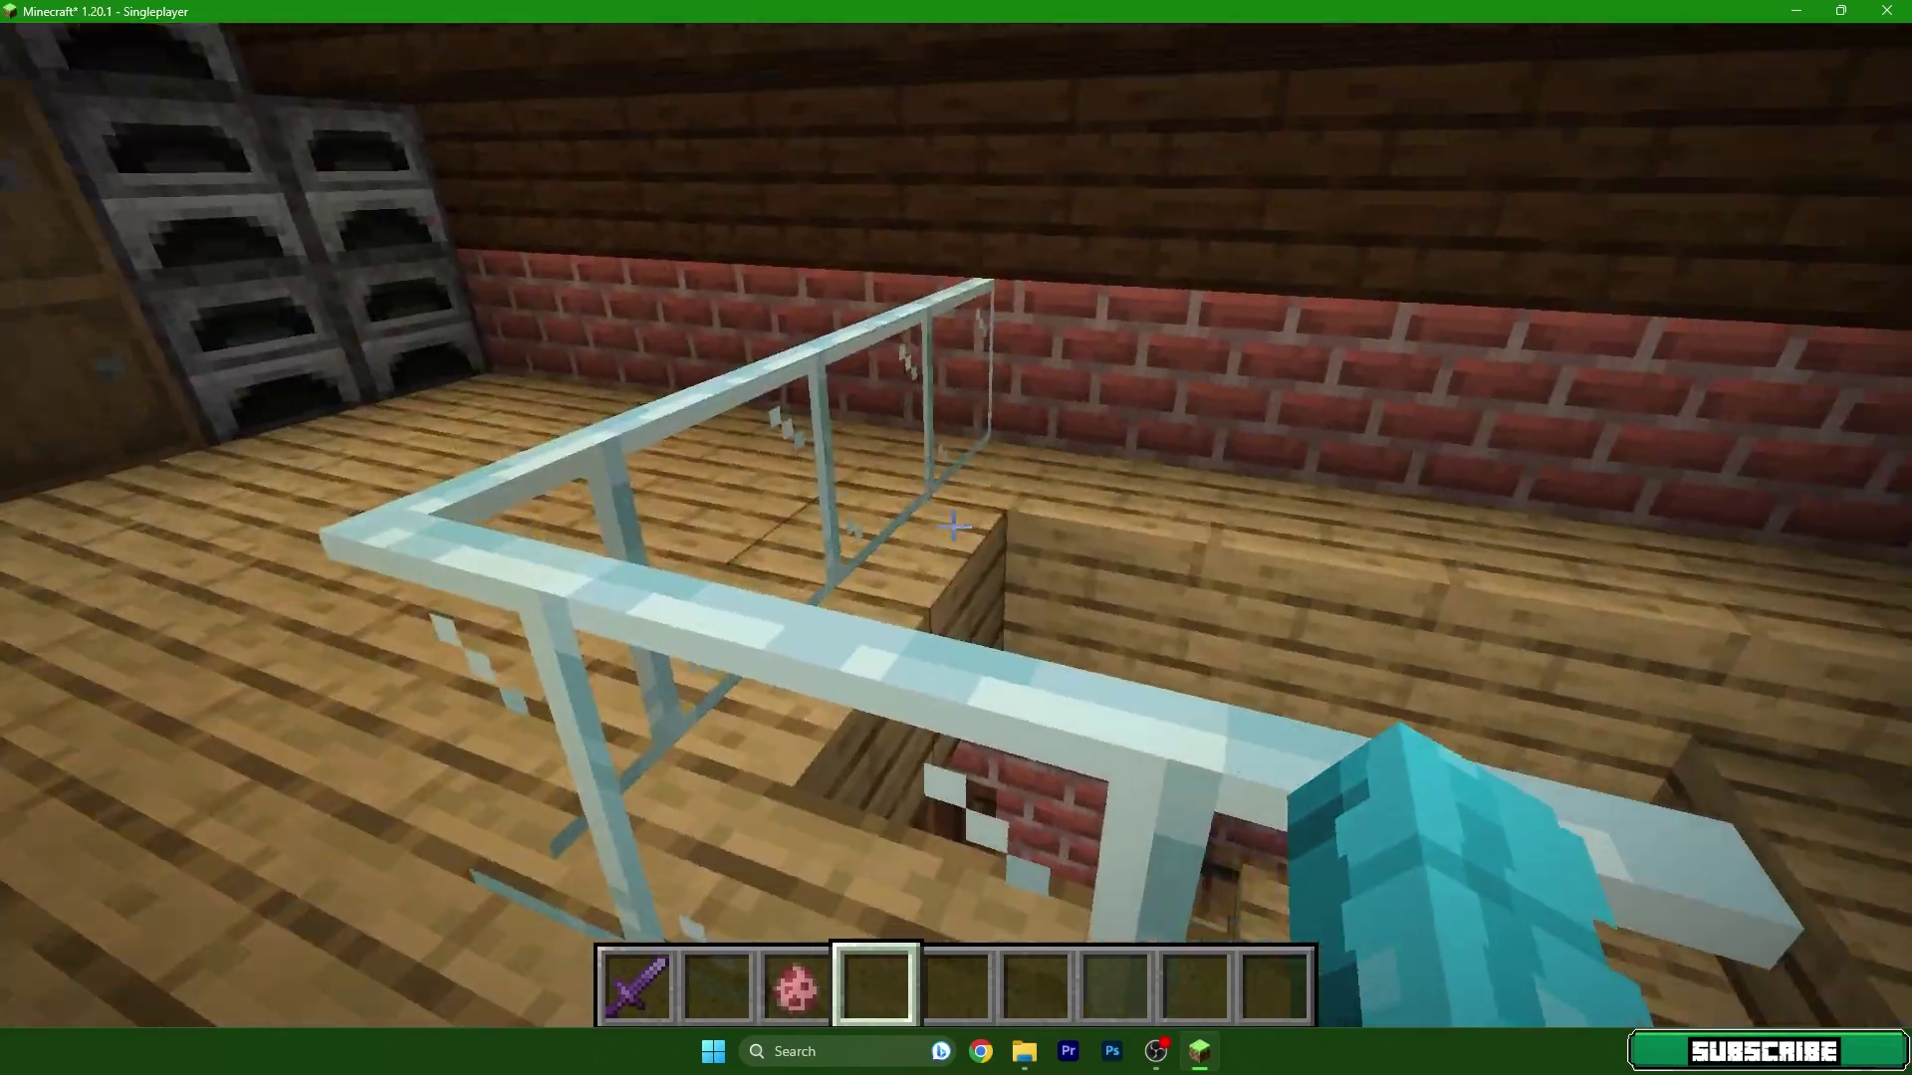